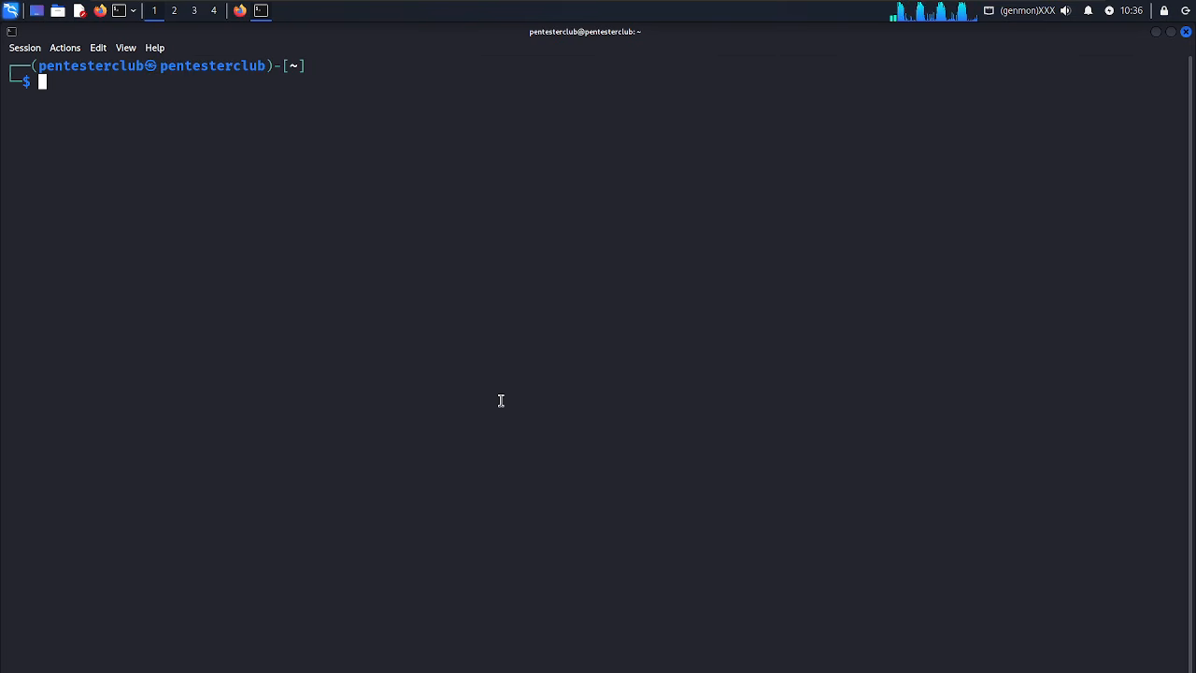
Enlarge the terminal text and confirm Docker 27.5.1 and GNU Make 4.4.1 are installed.
{"action": "key", "text": "ctrl+plus"}
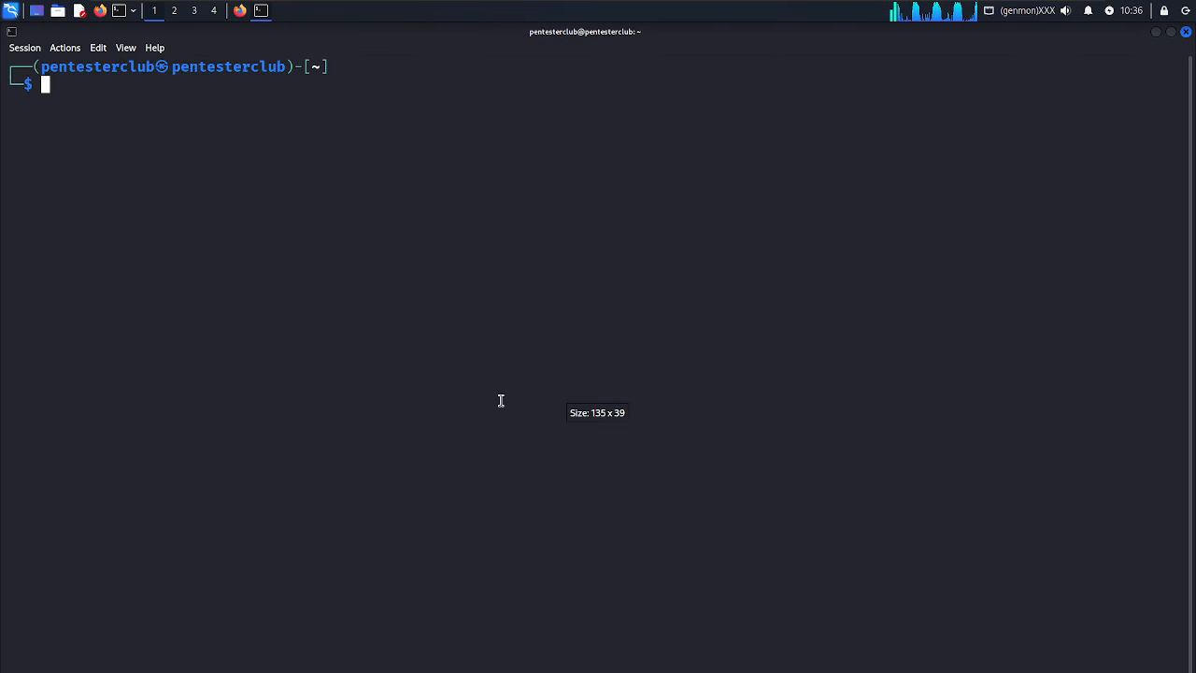
{"action": "type", "text": "docker -v"}
{"action": "key", "text": "Return"}
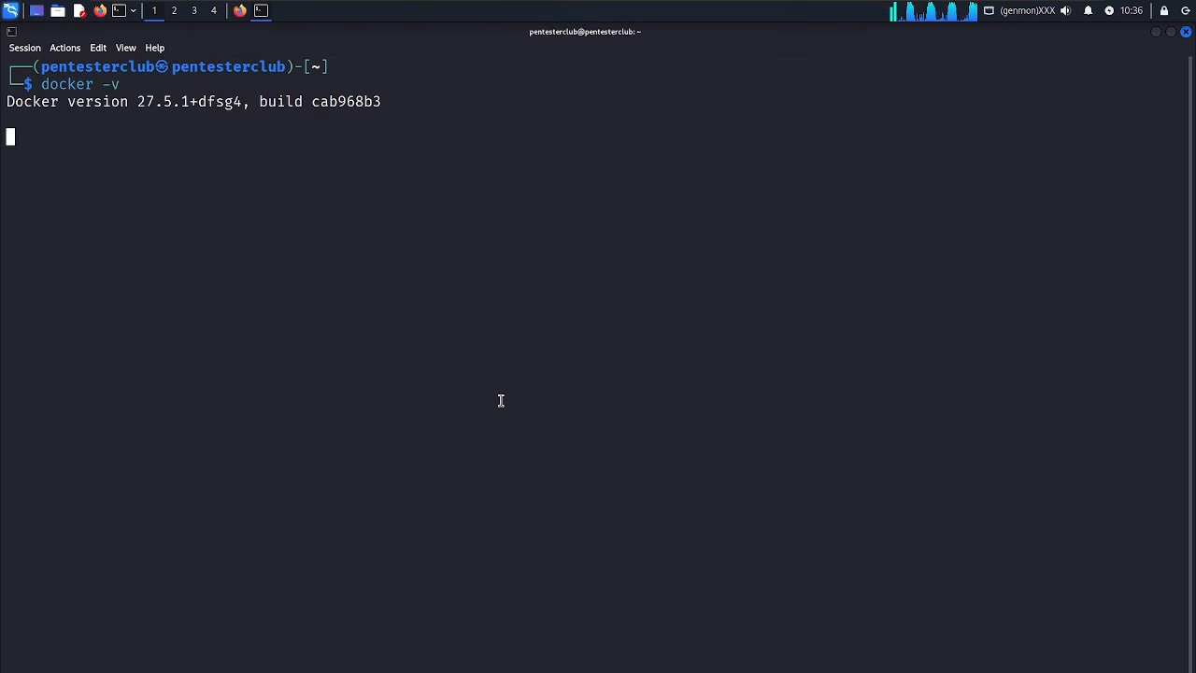
{"action": "type", "text": "make -v"}
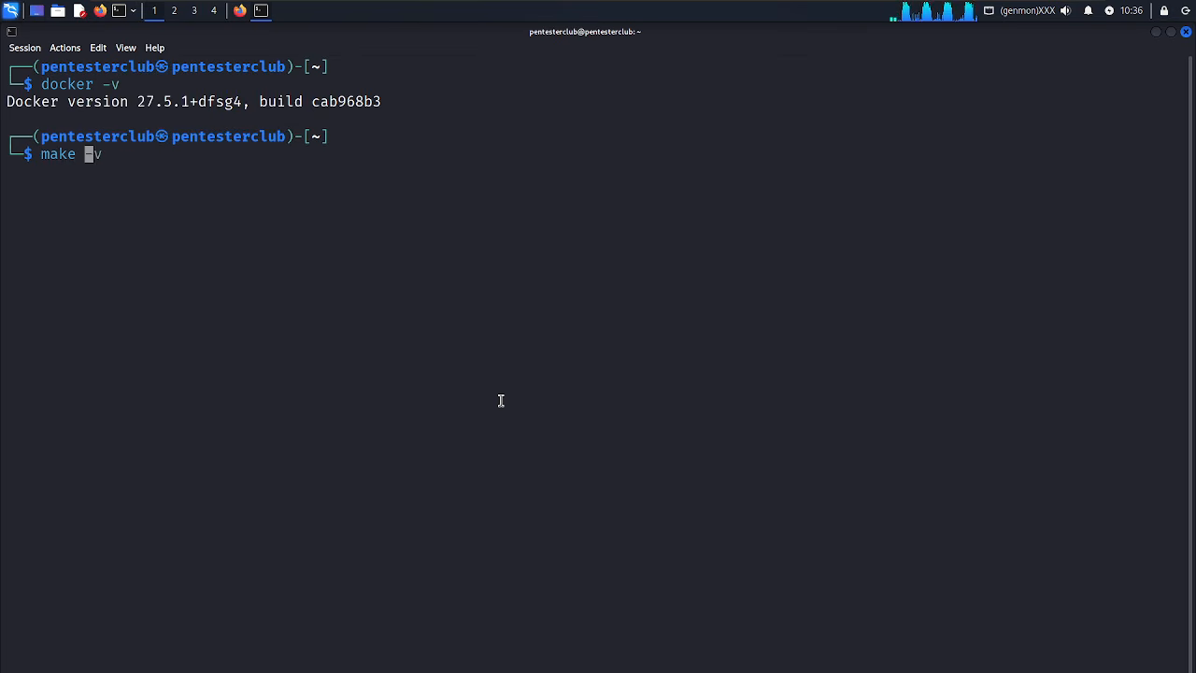
{"action": "key", "text": "Return"}
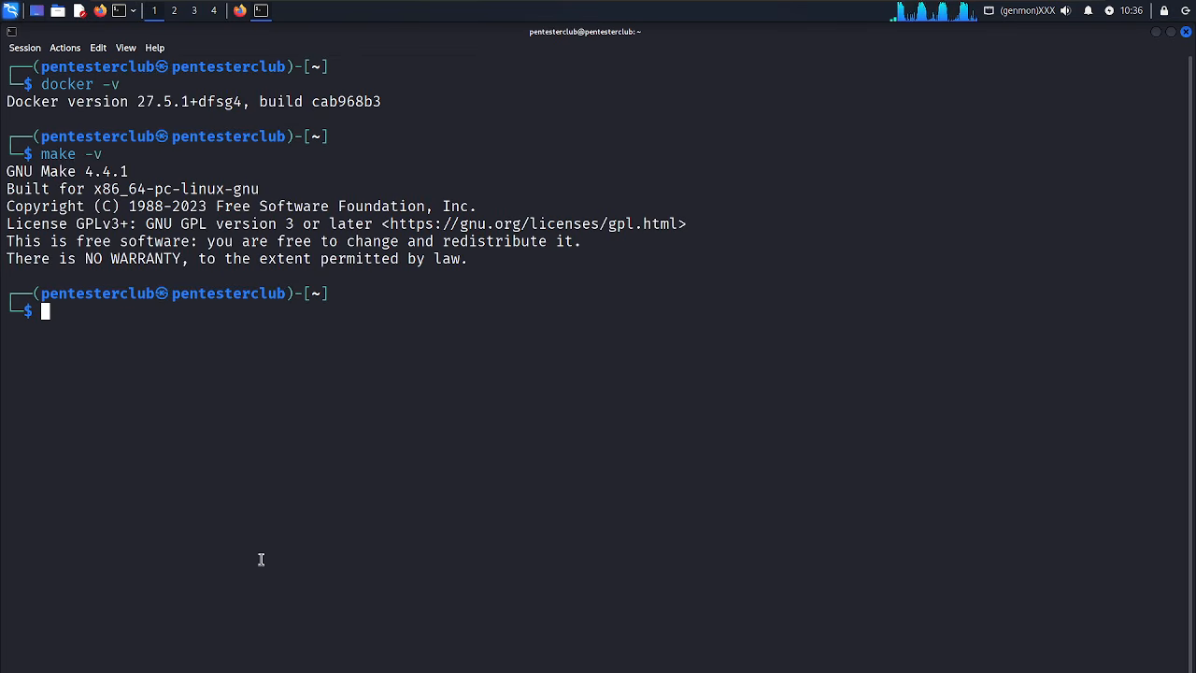
{"action": "type", "text": "clear"}
{"action": "key", "text": "Return"}
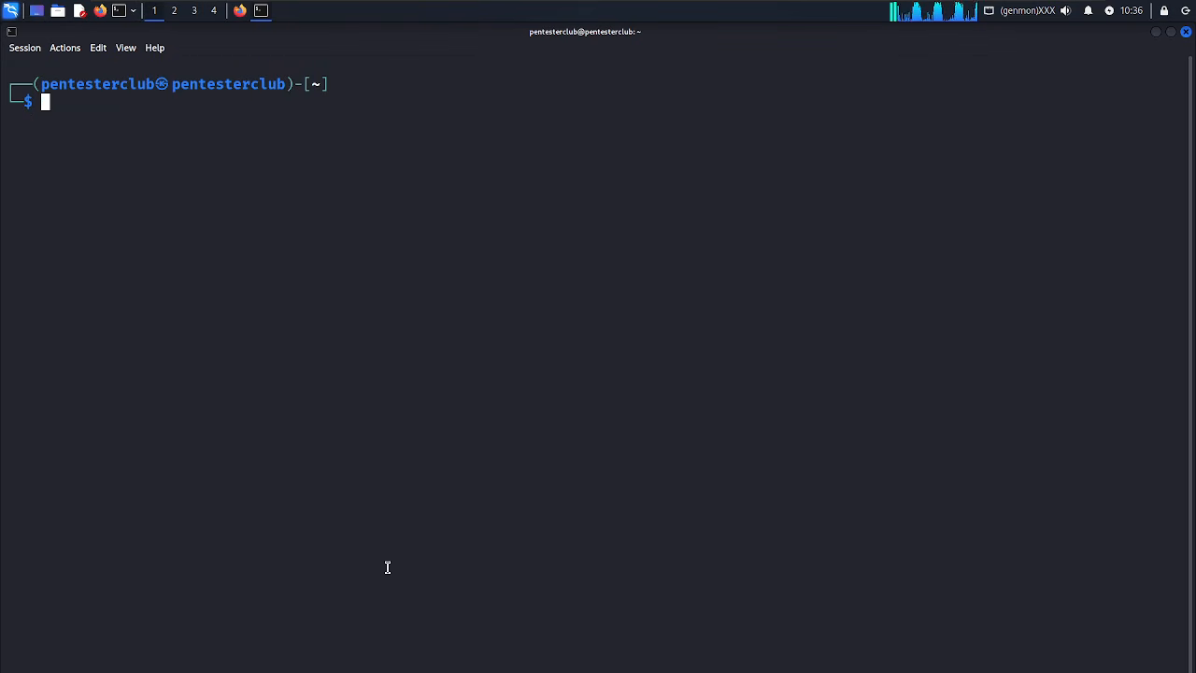
{"action": "type", "text": "git"}
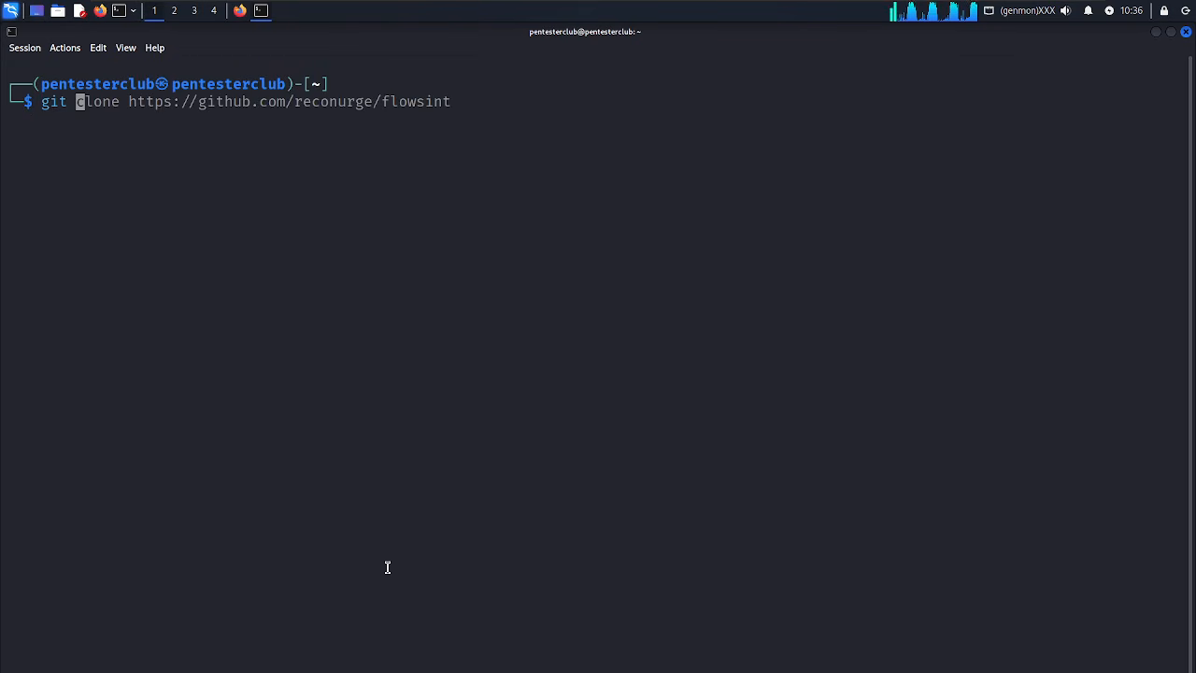
{"action": "key", "text": "Right"}
{"action": "key", "text": "Return"}
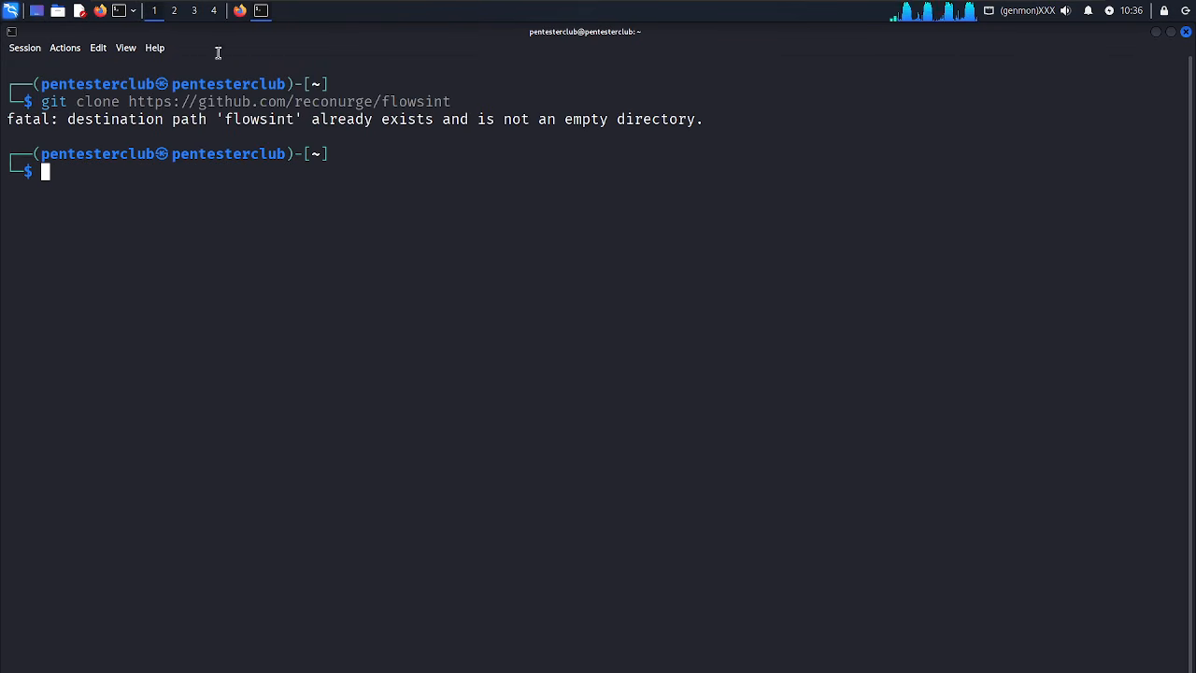
In Firefox, scroll the flowsint README to Get started and select 'make' in the install command.
{"action": "left_click", "coordinate": [240, 12]}
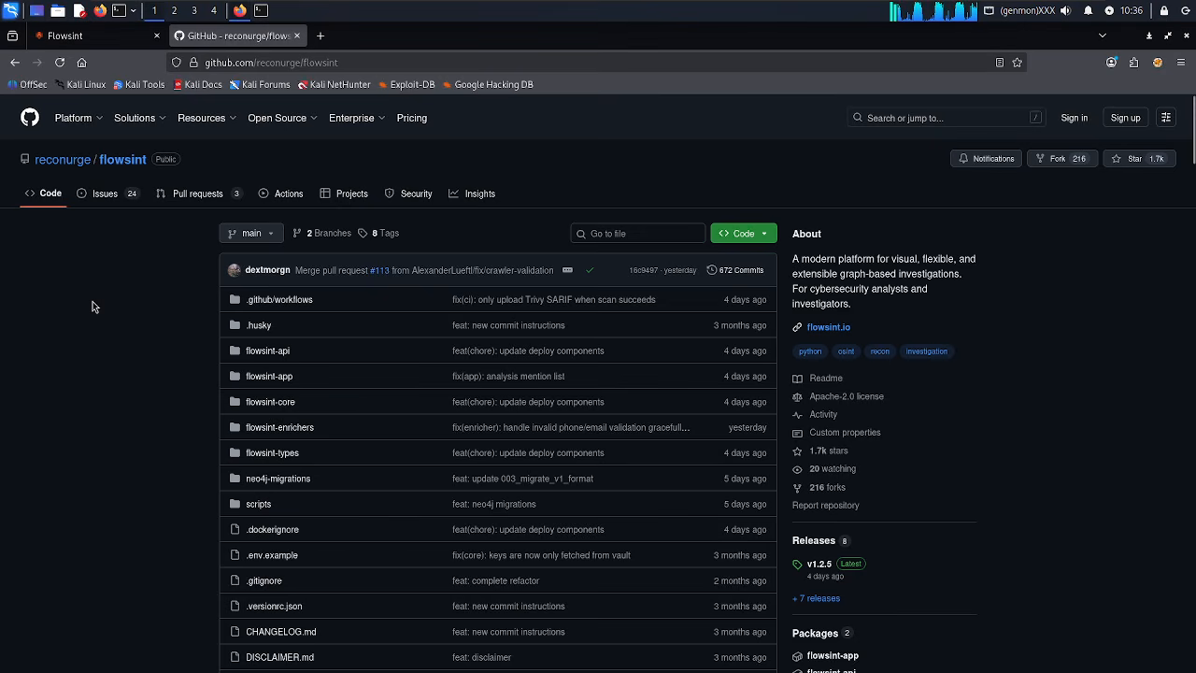
{"action": "scroll", "coordinate": [92, 304], "scroll_direction": "down", "scroll_amount": 8}
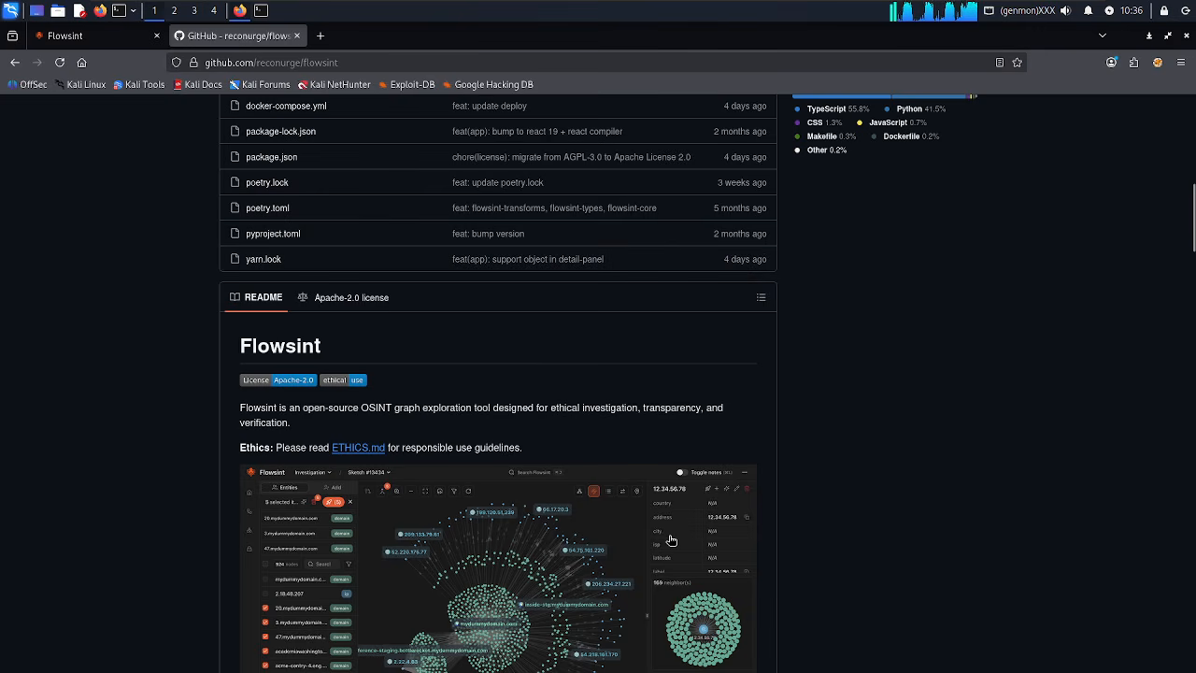
{"action": "scroll", "coordinate": [670, 540], "scroll_direction": "down", "scroll_amount": 5}
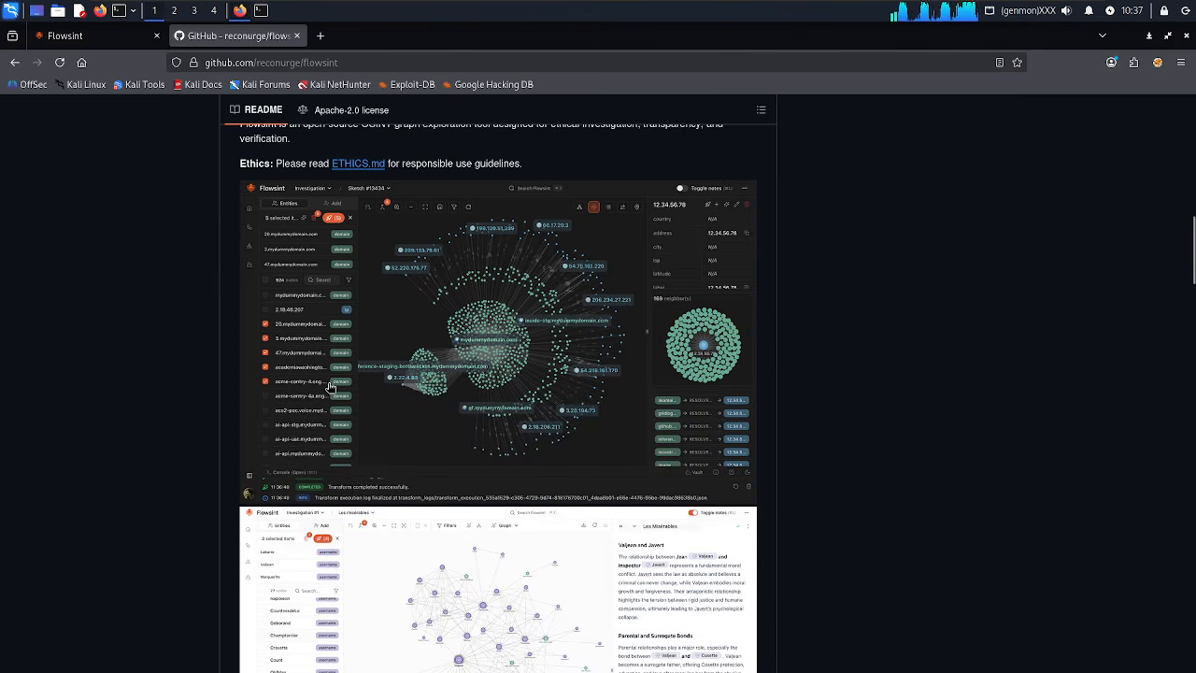
{"action": "scroll", "coordinate": [166, 512], "scroll_direction": "down", "scroll_amount": 8}
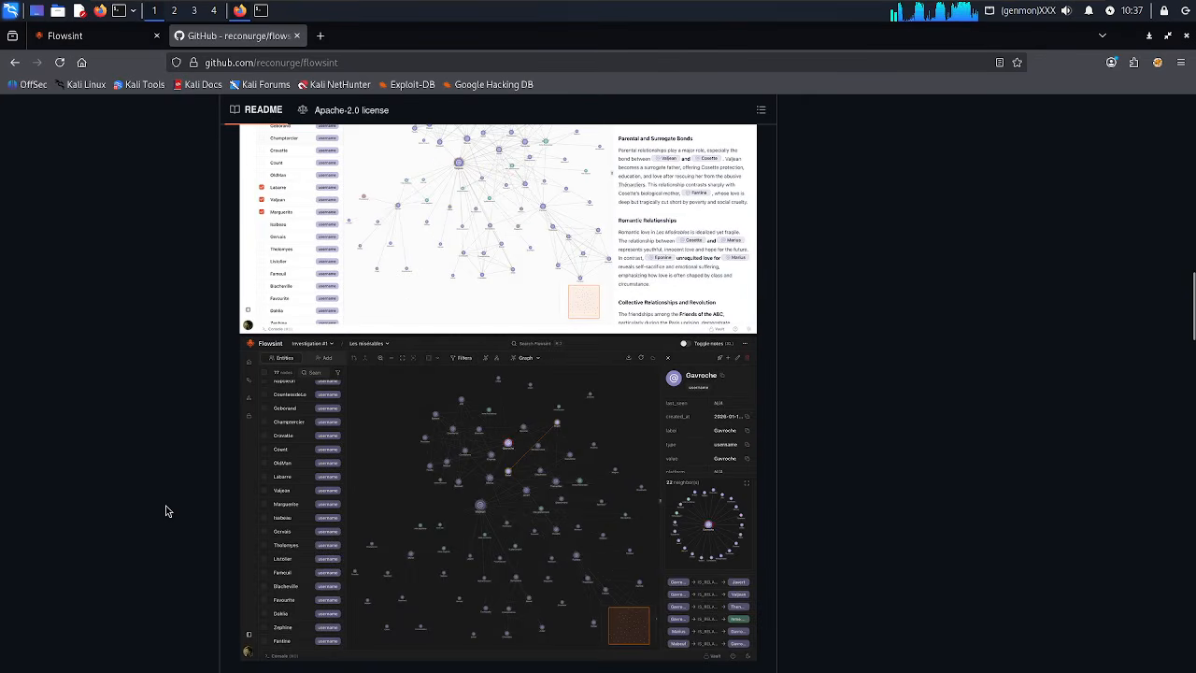
{"action": "scroll", "coordinate": [167, 511], "scroll_direction": "up", "scroll_amount": 3}
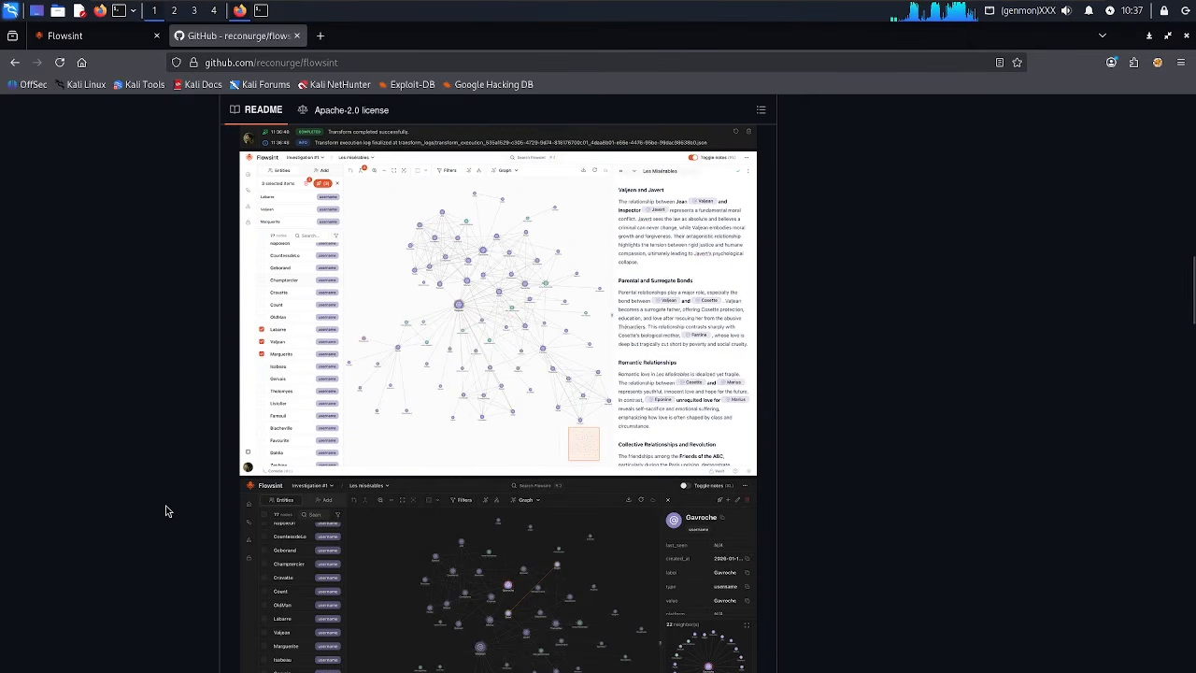
{"action": "scroll", "coordinate": [166, 512], "scroll_direction": "down", "scroll_amount": 6}
{"action": "scroll", "coordinate": [167, 511], "scroll_direction": "down", "scroll_amount": 5}
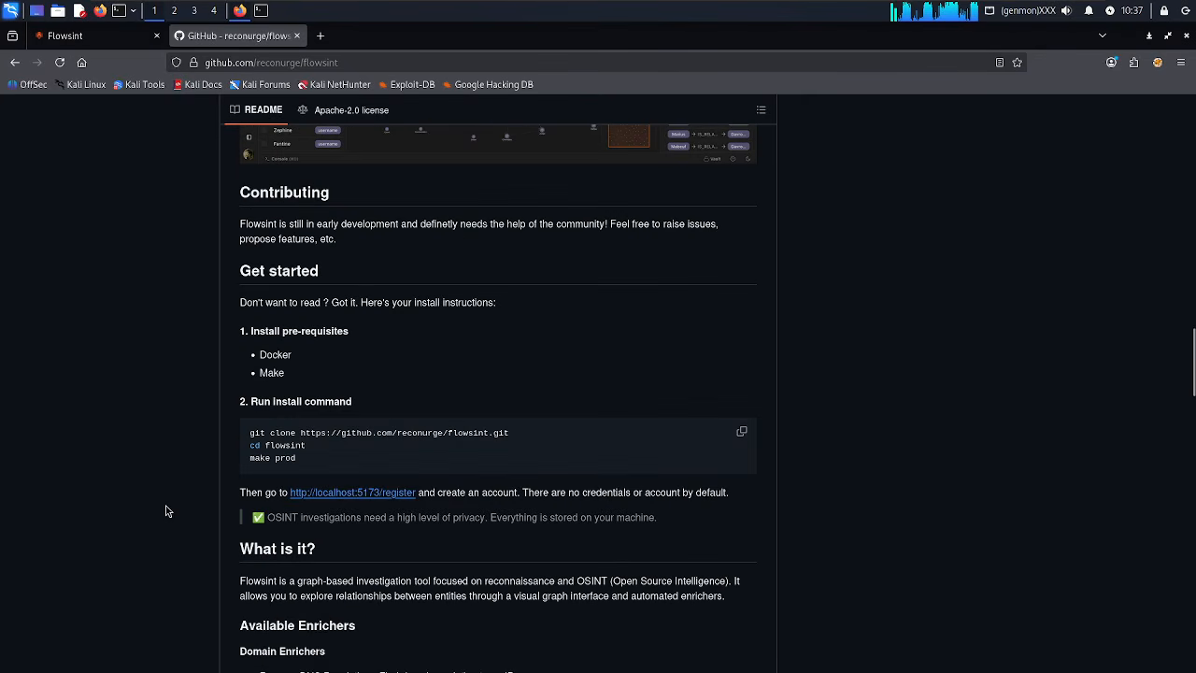
{"action": "double_click", "coordinate": [254, 457]}
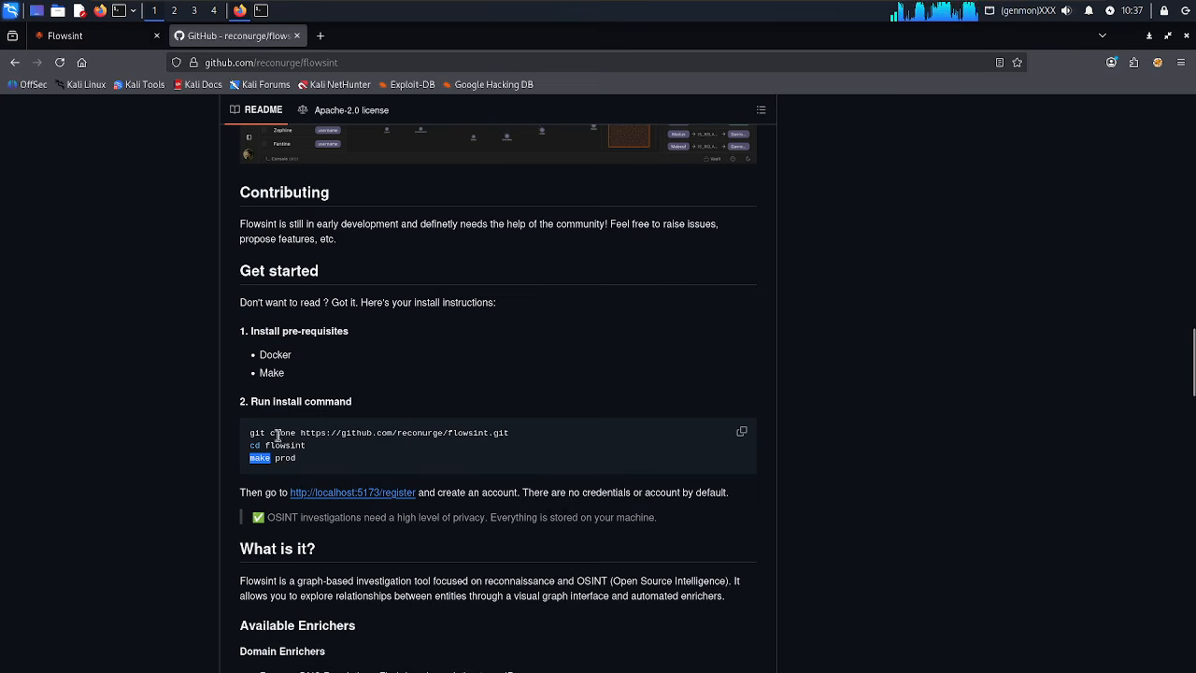
In the terminal, change into the flowsint folder and list its files with ls -al.
{"action": "left_click", "coordinate": [262, 10]}
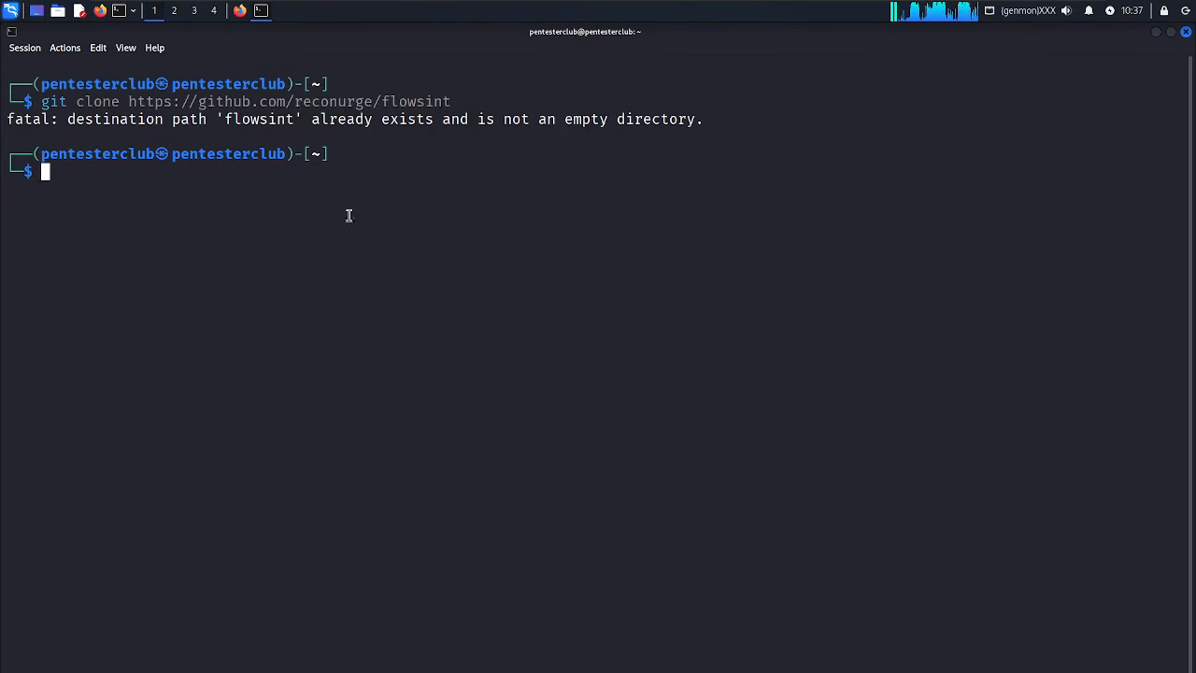
{"action": "type", "text": "cd"}
{"action": "key", "text": "Right"}
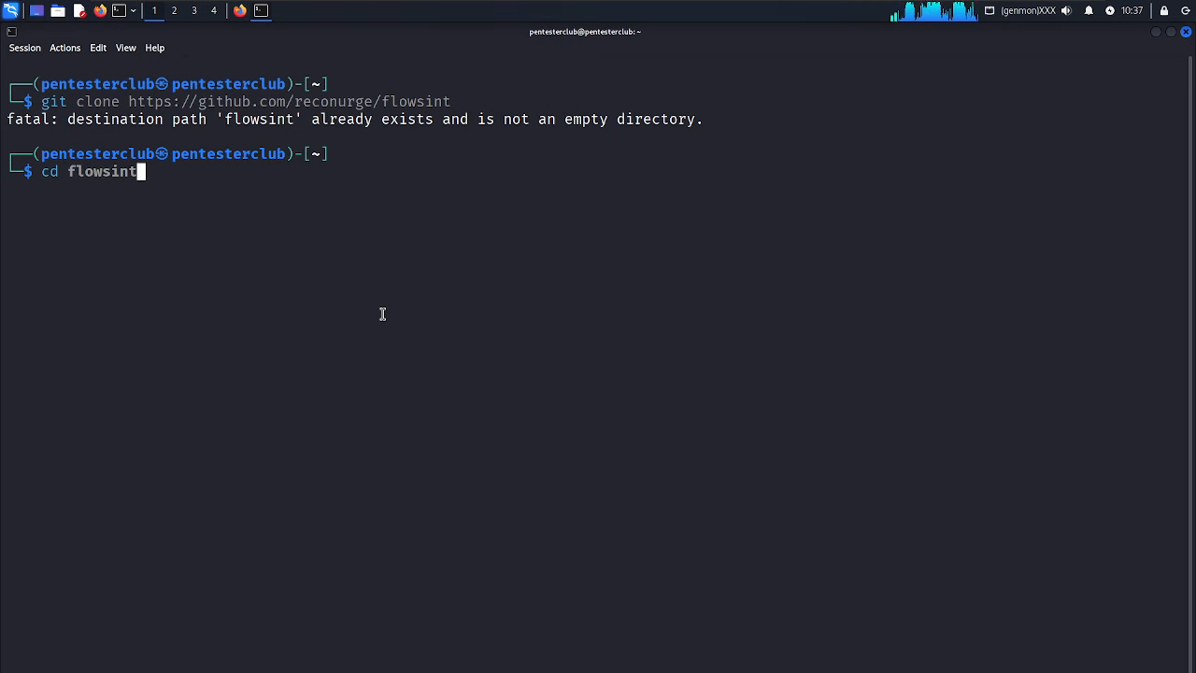
{"action": "key", "text": "Return"}
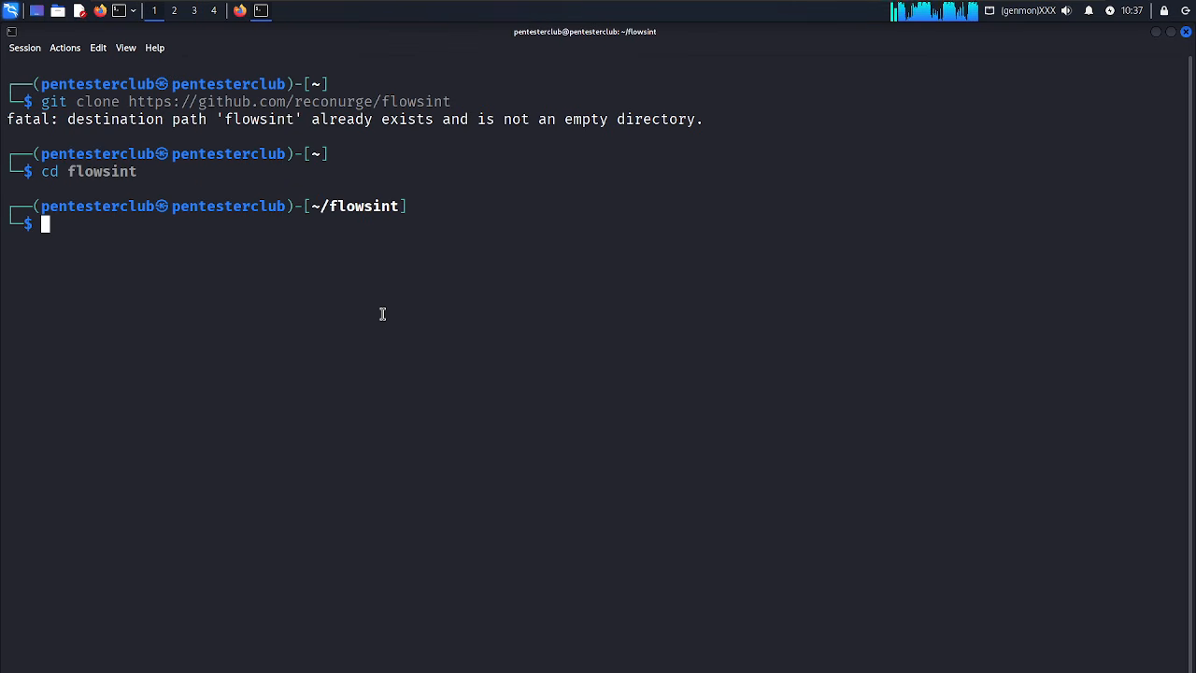
{"action": "type", "text": "clear"}
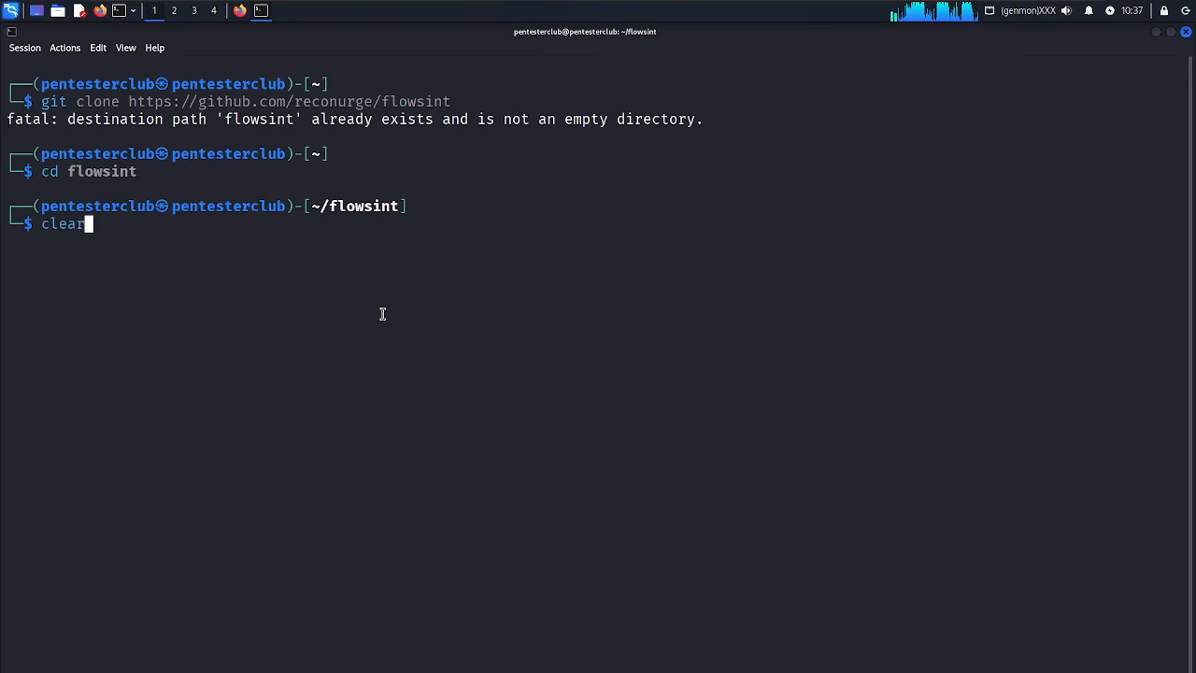
{"action": "key", "text": "Return"}
{"action": "type", "text": "ls"}
{"action": "key", "text": "Right"}
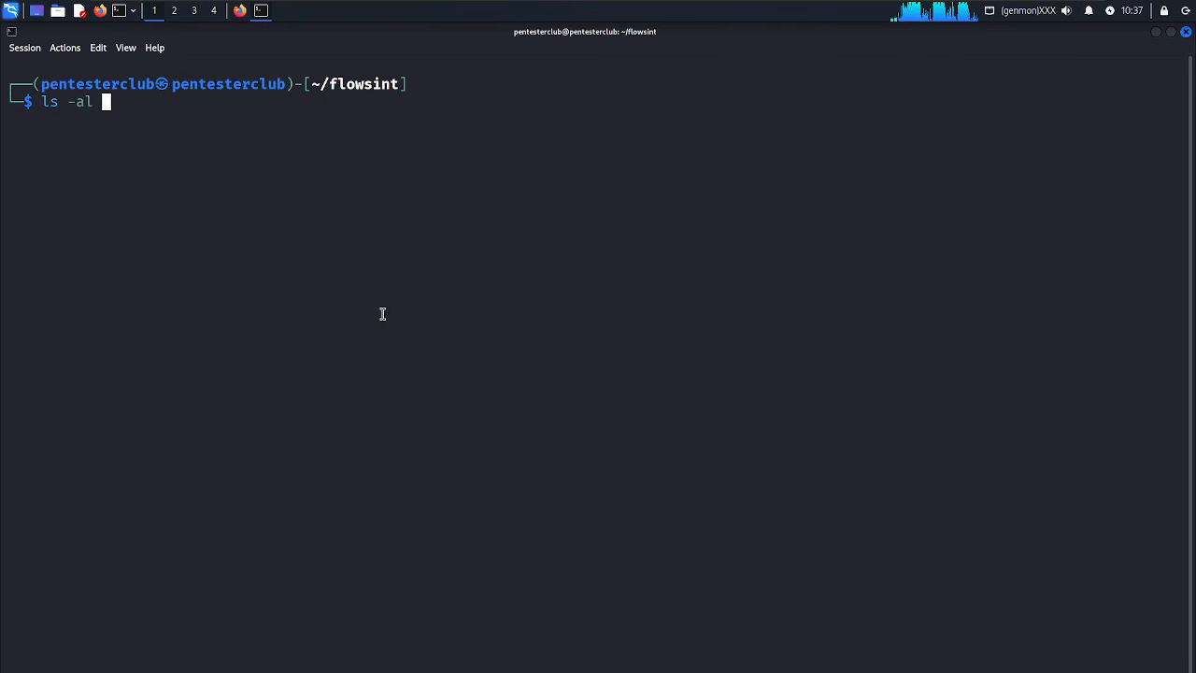
{"action": "key", "text": "Return"}
{"action": "key", "text": "ctrl+l"}
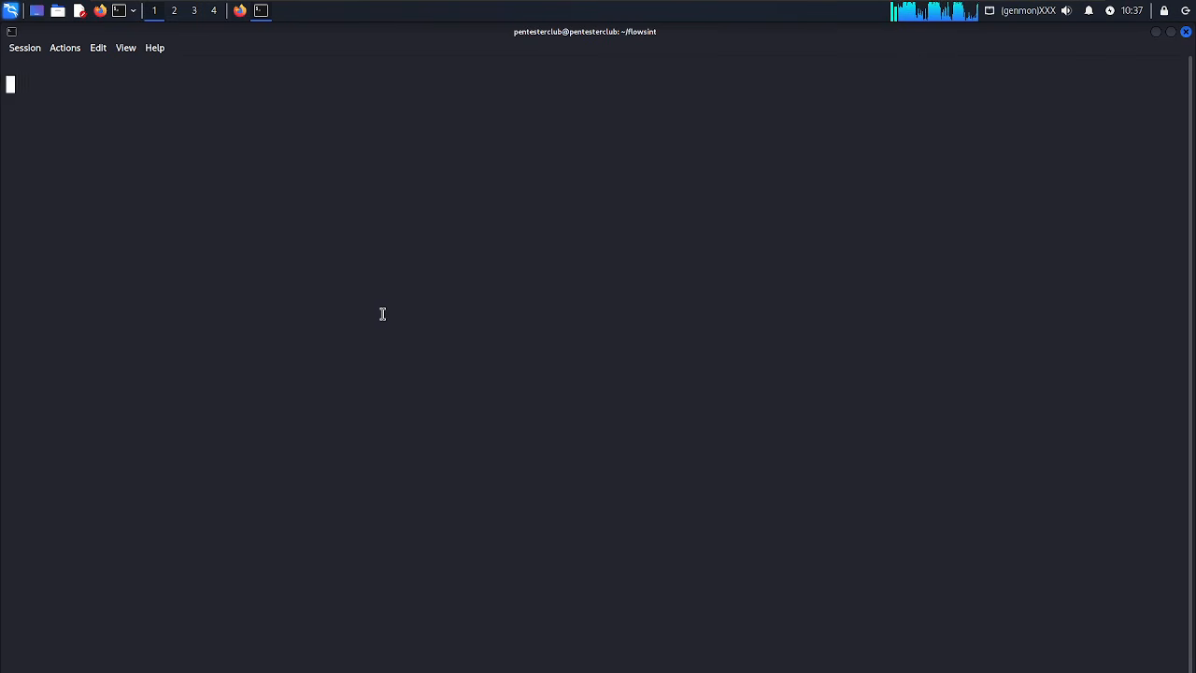
Run sudo make prod with the admin password to build and start the production containers.
{"action": "type", "text": "make"}
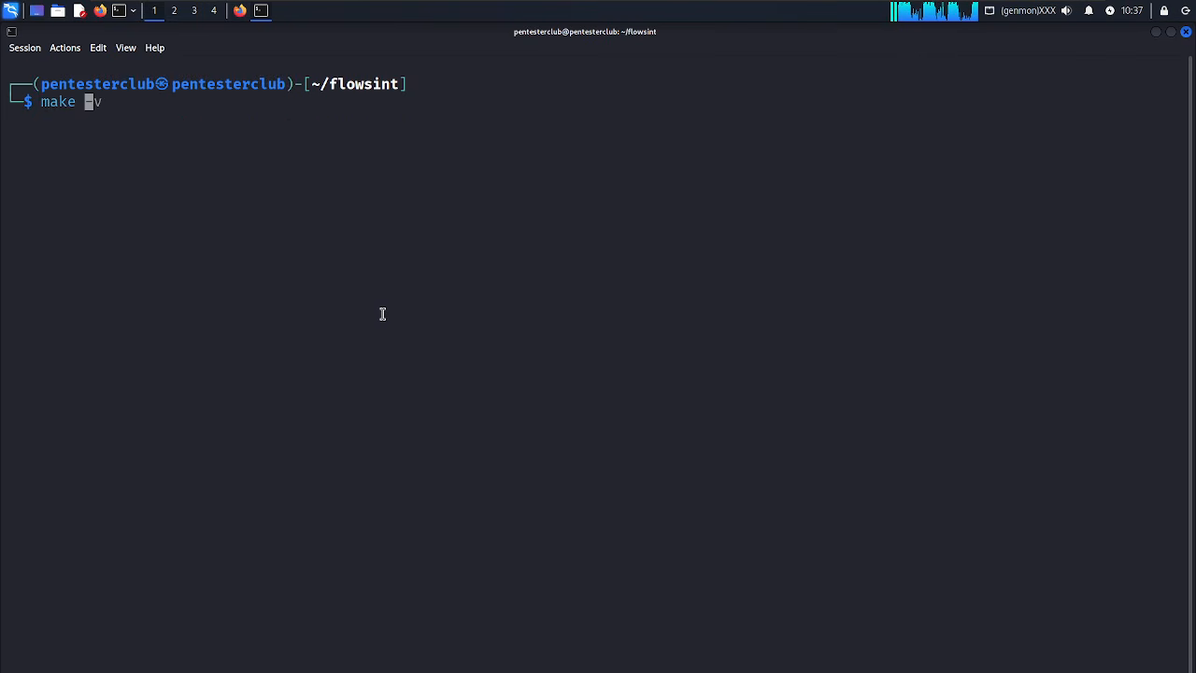
{"action": "key", "text": "BackSpace"}
{"action": "key", "text": "BackSpace"}
{"action": "key", "text": "BackSpace"}
{"action": "key", "text": "BackSpace"}
{"action": "key", "text": "BackSpace"}
{"action": "type", "text": "sudo"}
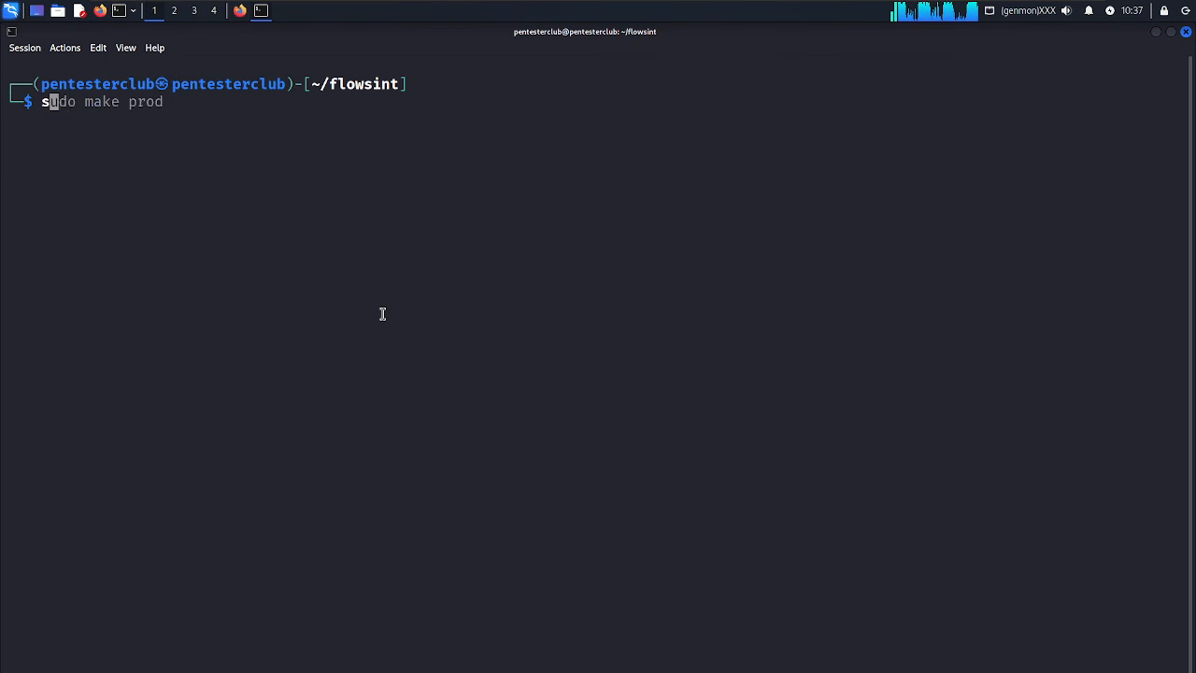
{"action": "key", "text": "Right"}
{"action": "key", "text": "Return"}
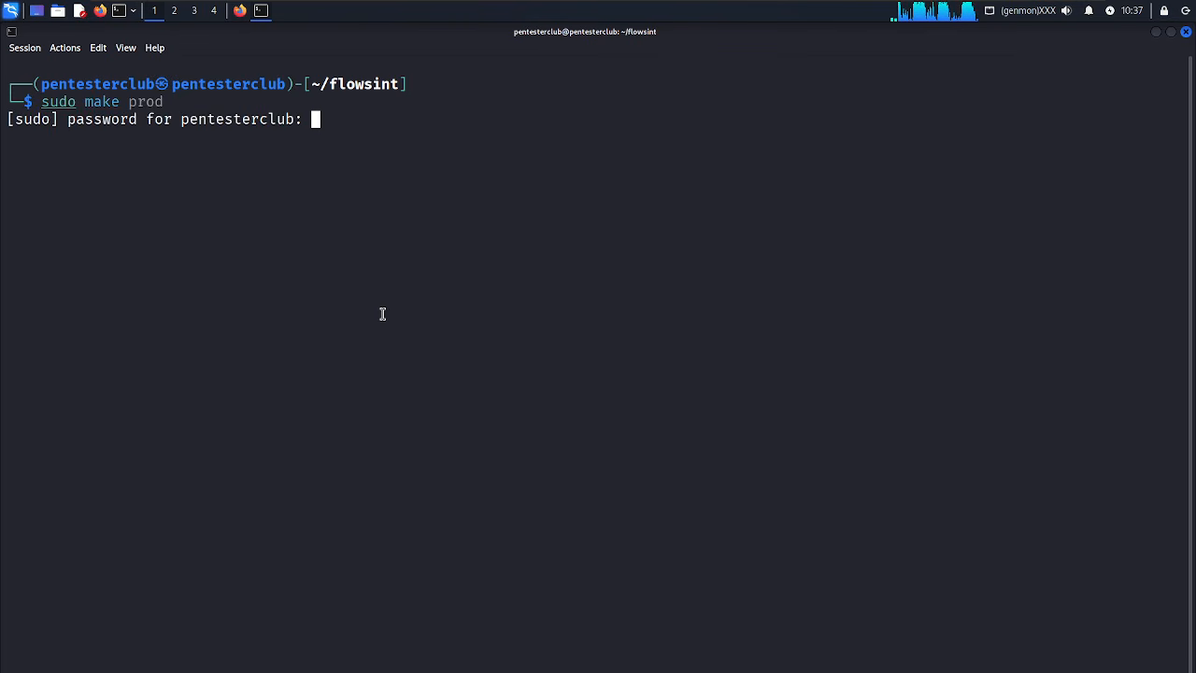
{"action": "key", "text": "Return"}
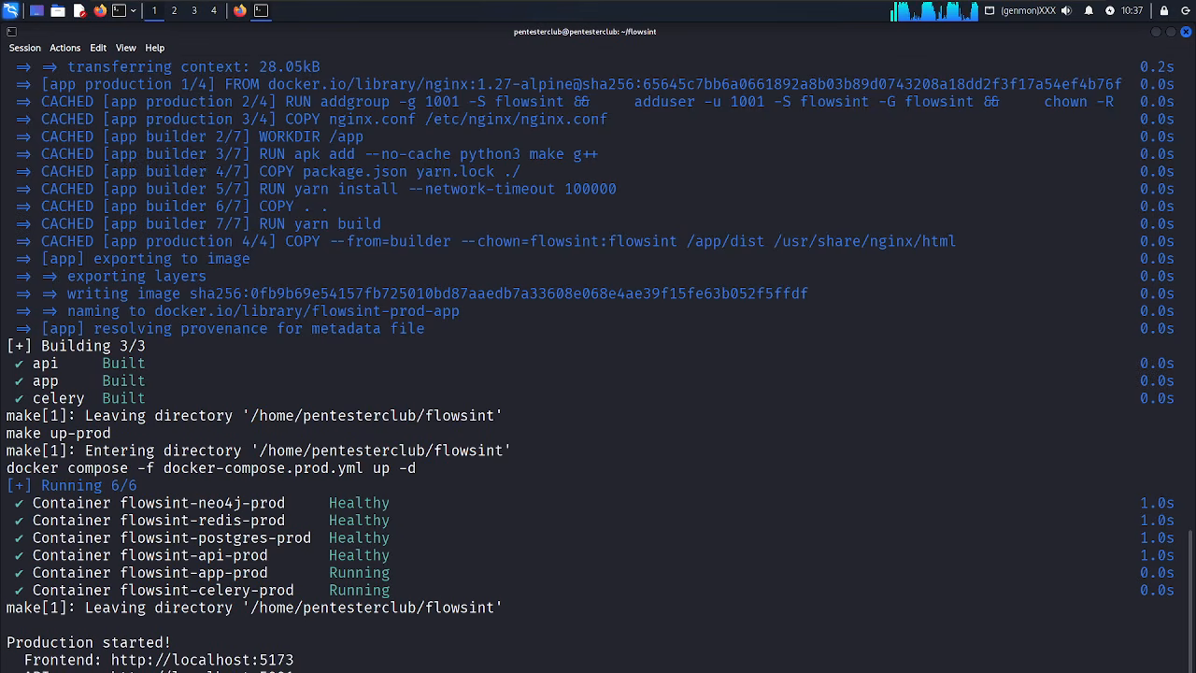
{"action": "double_click", "coordinate": [129, 660]}
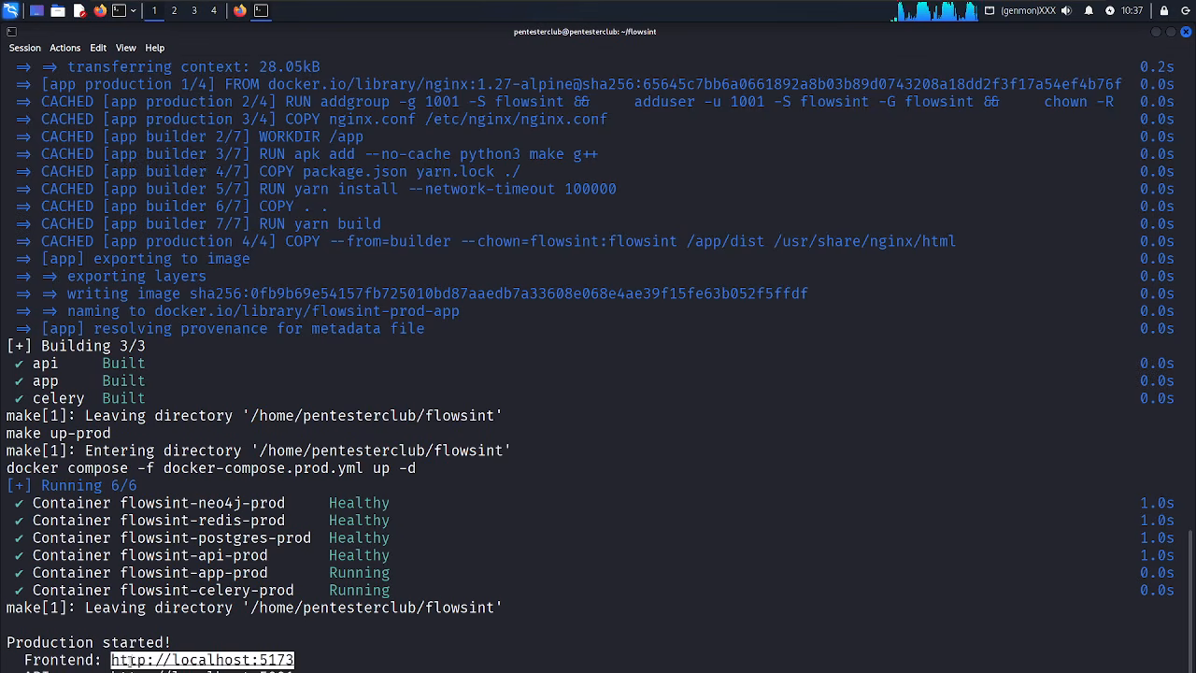
{"action": "right_click", "coordinate": [129, 658]}
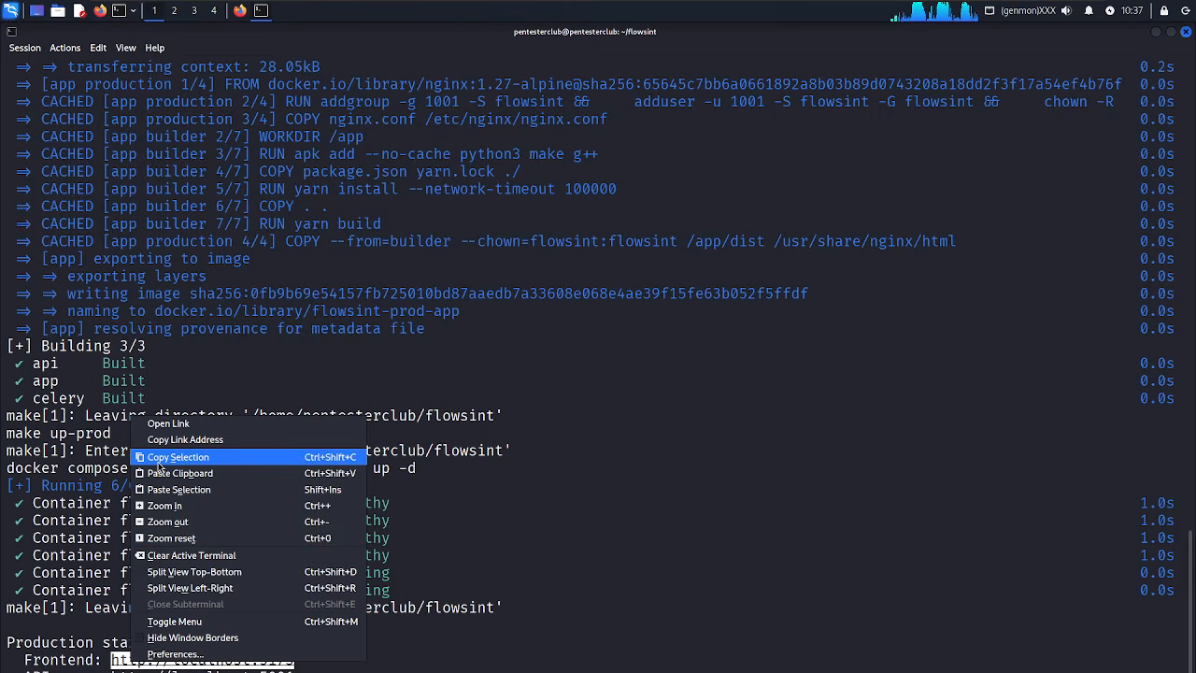
{"action": "left_click", "coordinate": [147, 460]}
{"action": "left_click", "coordinate": [240, 12]}
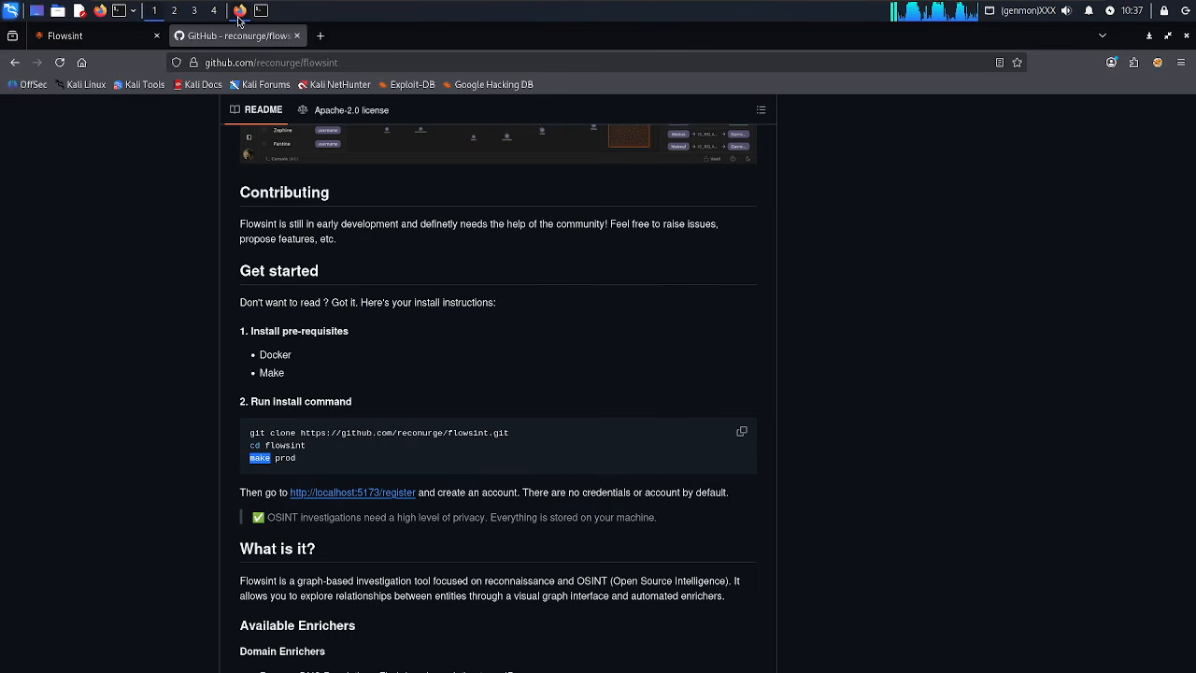
{"action": "left_click", "coordinate": [315, 44]}
{"action": "key", "text": "ctrl+v"}
{"action": "key", "text": "Return"}
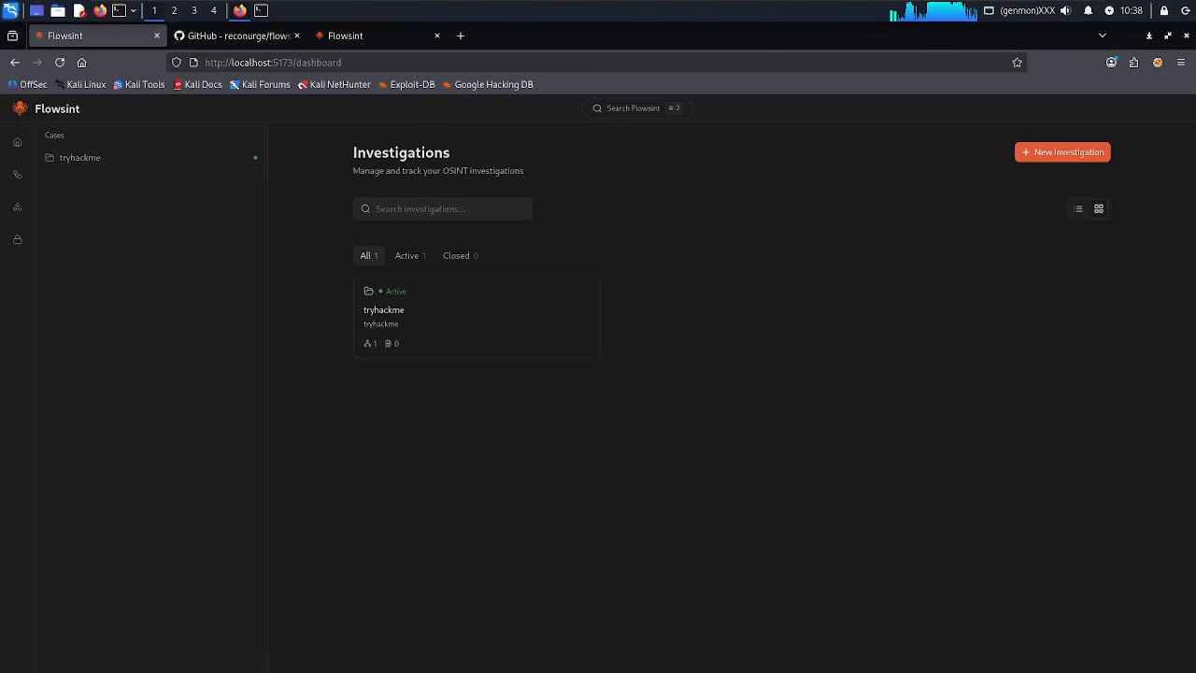
Log out of Flowsint, close the duplicate tab, and return to the sign-in page.
{"action": "left_click", "coordinate": [17, 669]}
{"action": "left_click", "coordinate": [46, 671]}
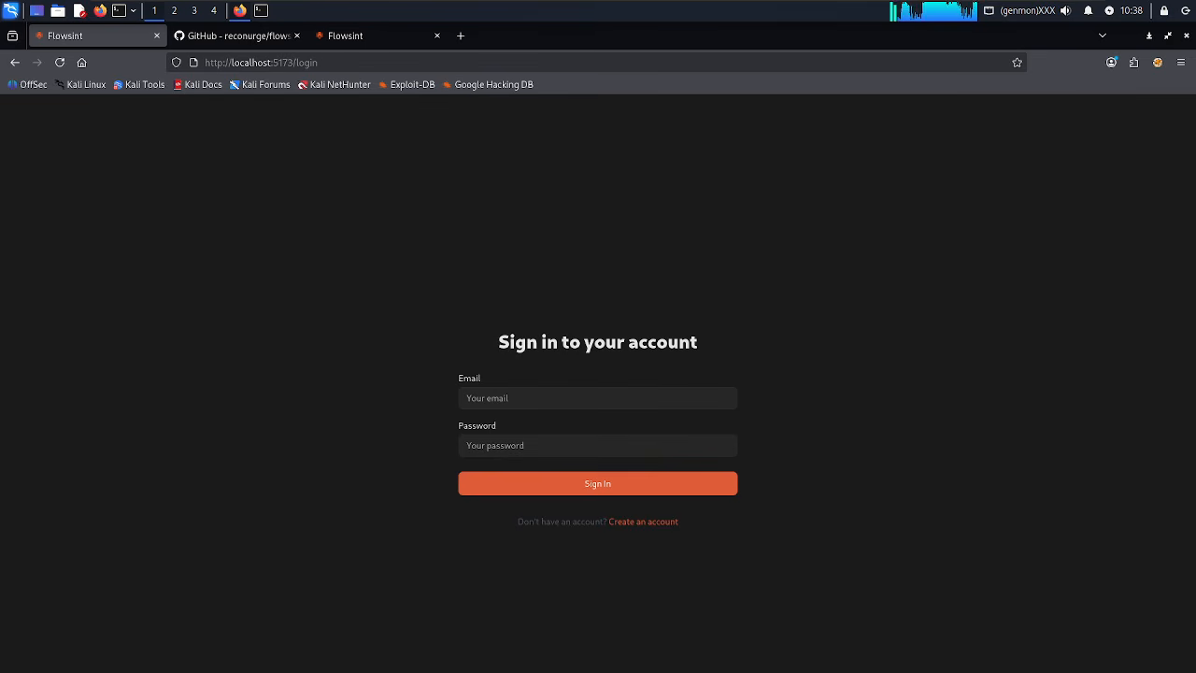
{"action": "left_click", "coordinate": [650, 523]}
{"action": "left_click", "coordinate": [436, 35]}
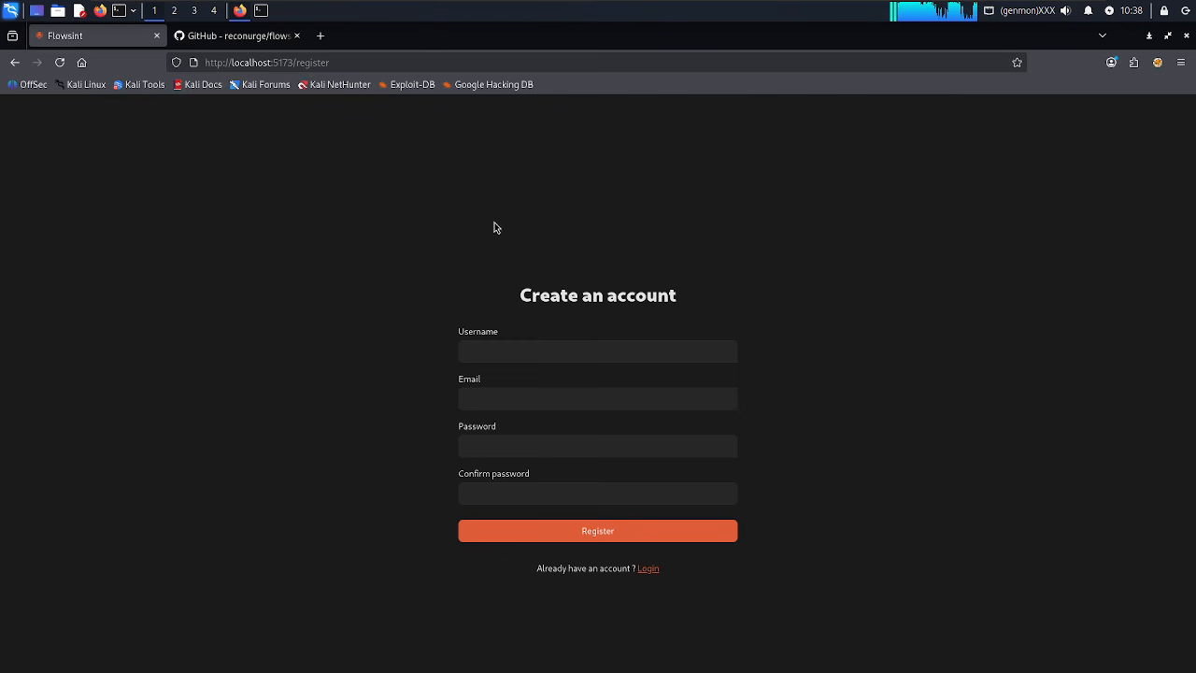
{"action": "left_click", "coordinate": [648, 569]}
Sign in with the account e-mail and password, declining to save the password.
{"action": "left_click", "coordinate": [501, 402]}
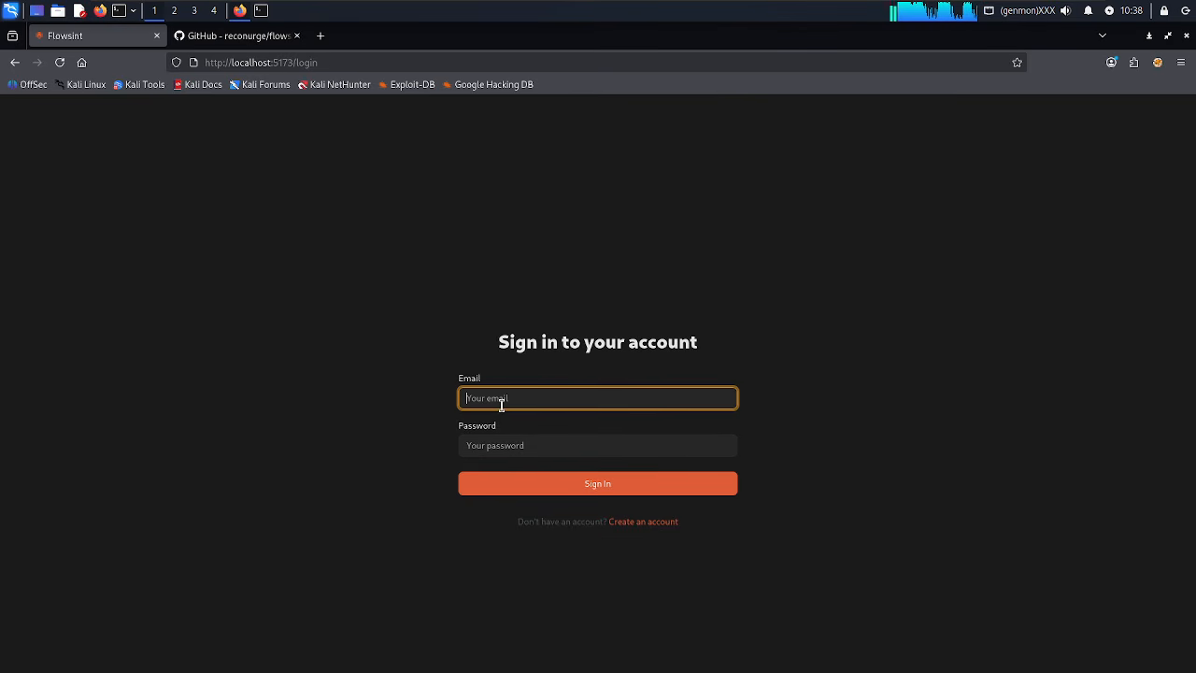
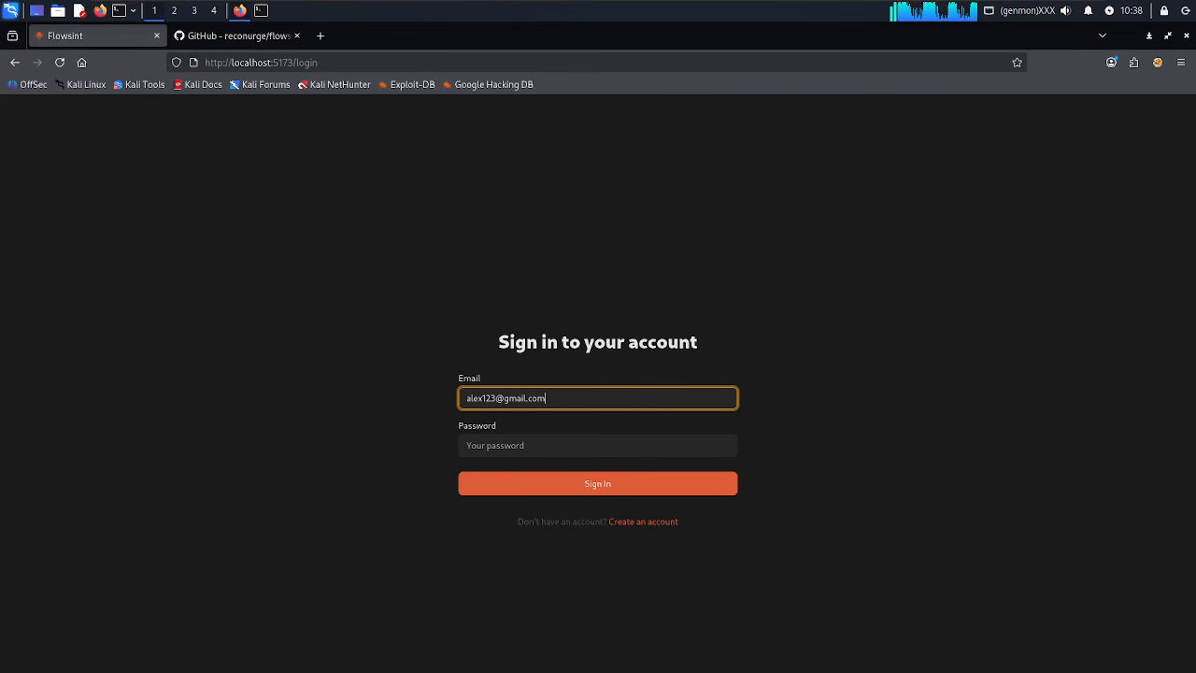
{"action": "left_click", "coordinate": [492, 440]}
{"action": "type", "text": "•••••••"}
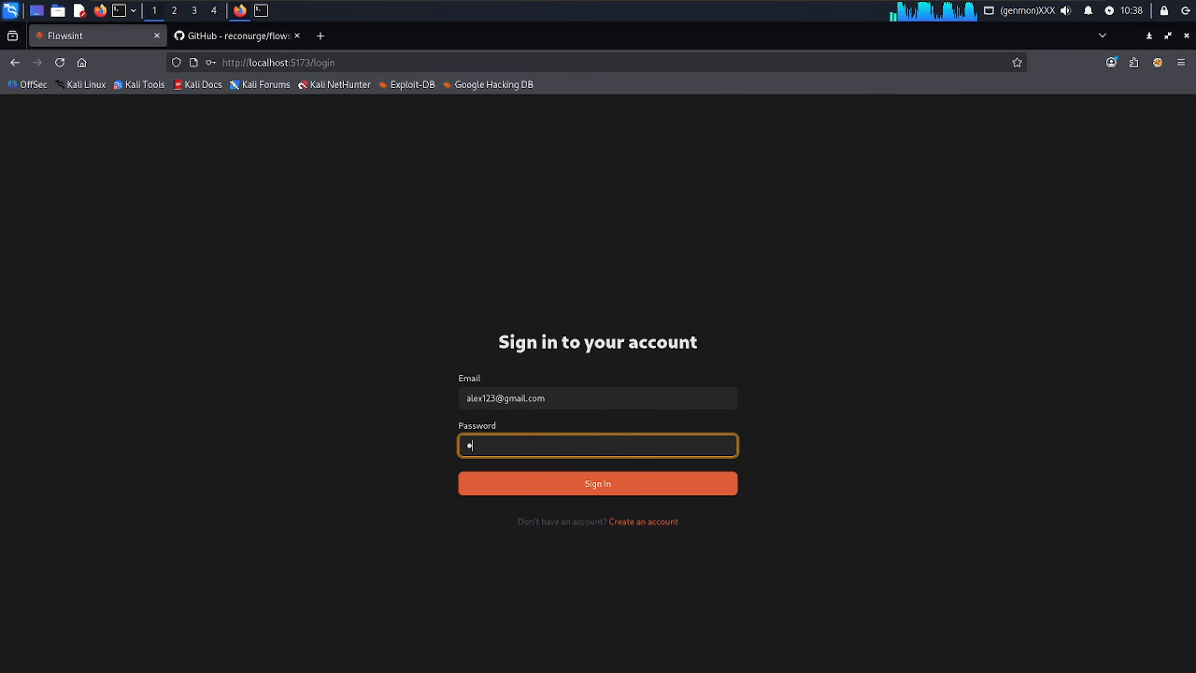
{"action": "type", "text": "•••"}
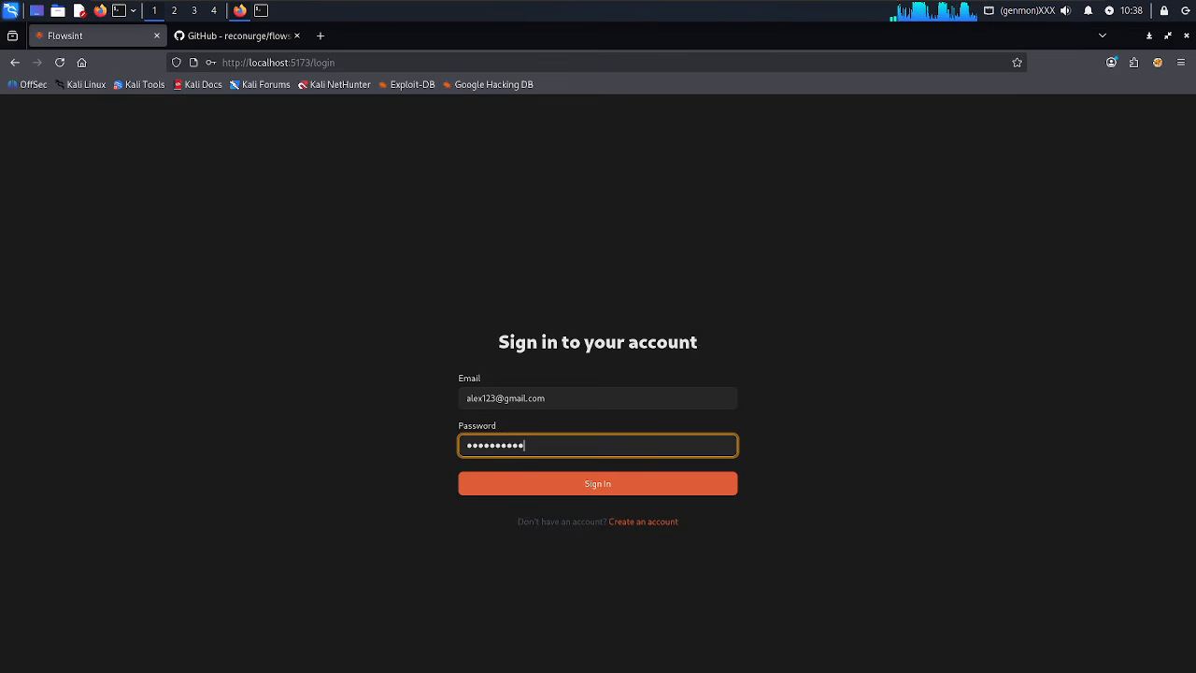
{"action": "key", "text": "Return"}
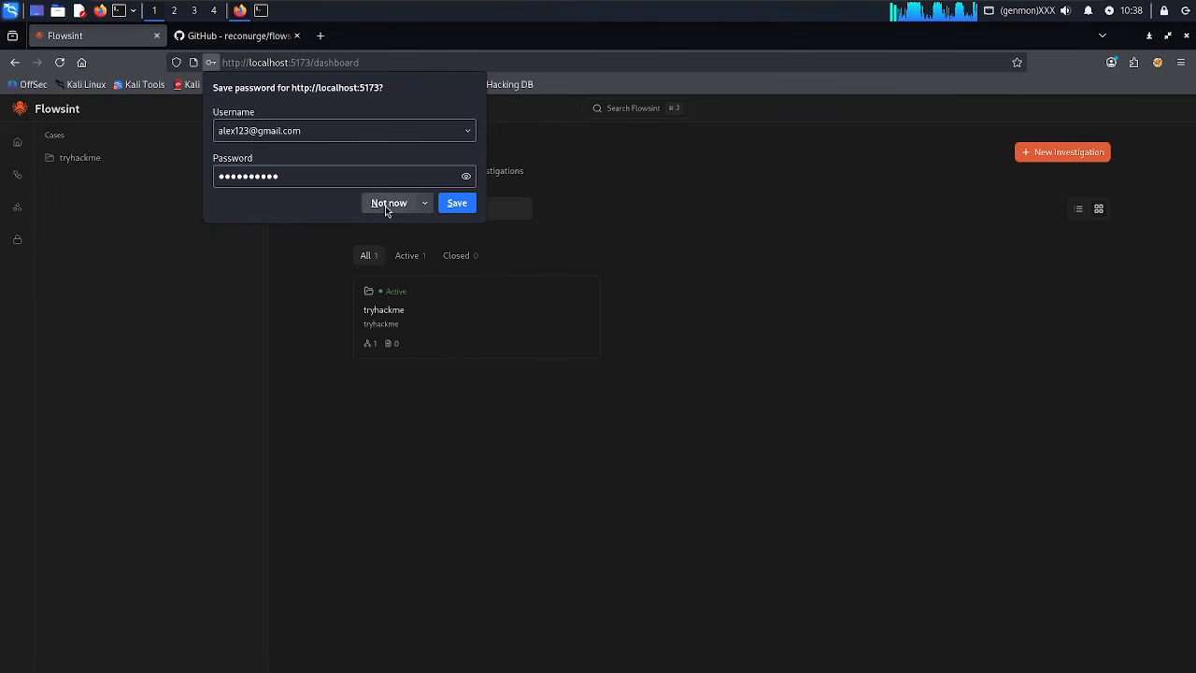
{"action": "left_click", "coordinate": [388, 203]}
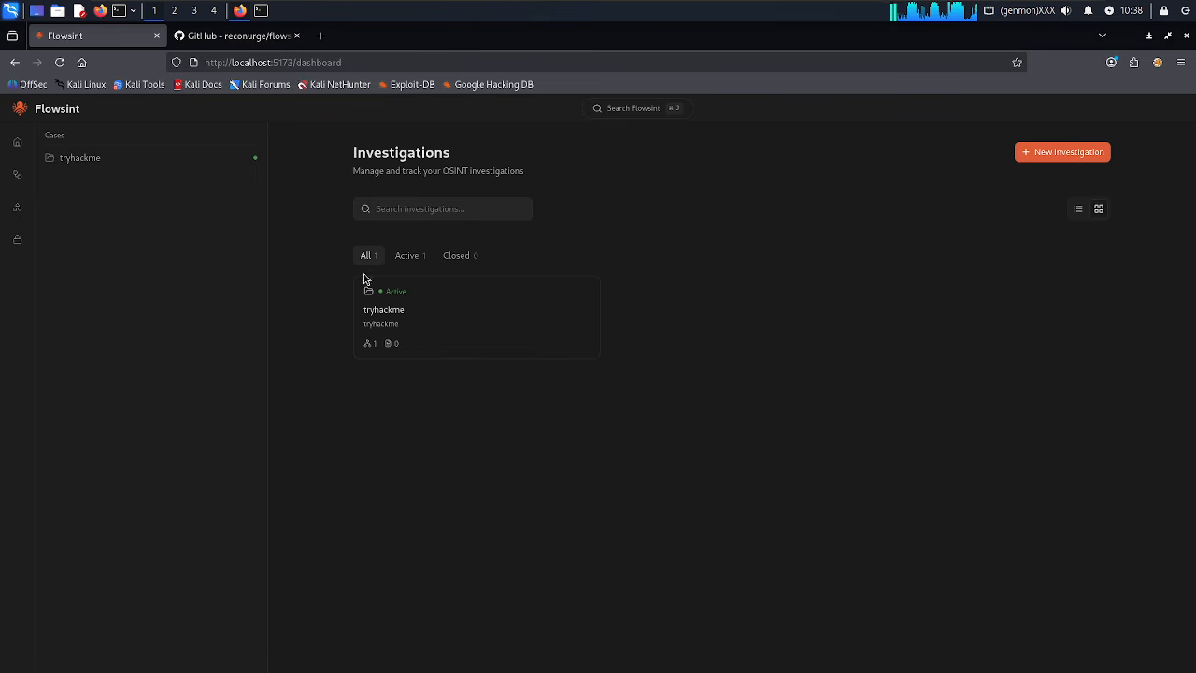
Create a new investigation named 'vuln'.
{"action": "left_click", "coordinate": [1031, 157]}
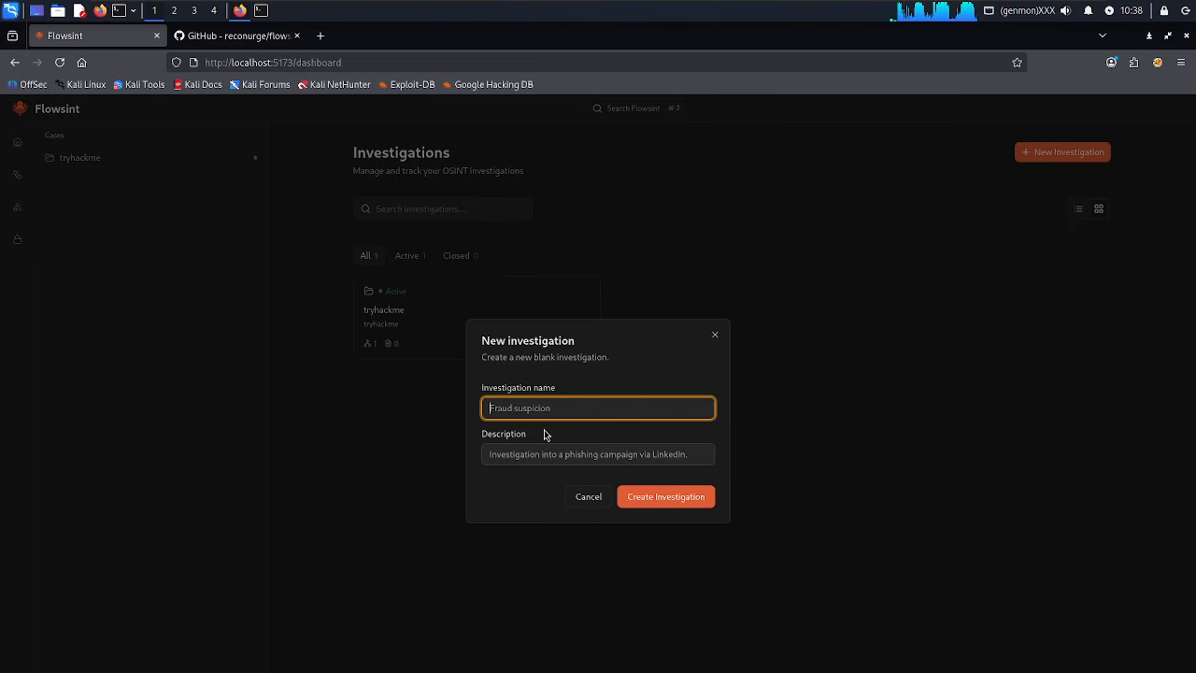
{"action": "type", "text": "vuln"}
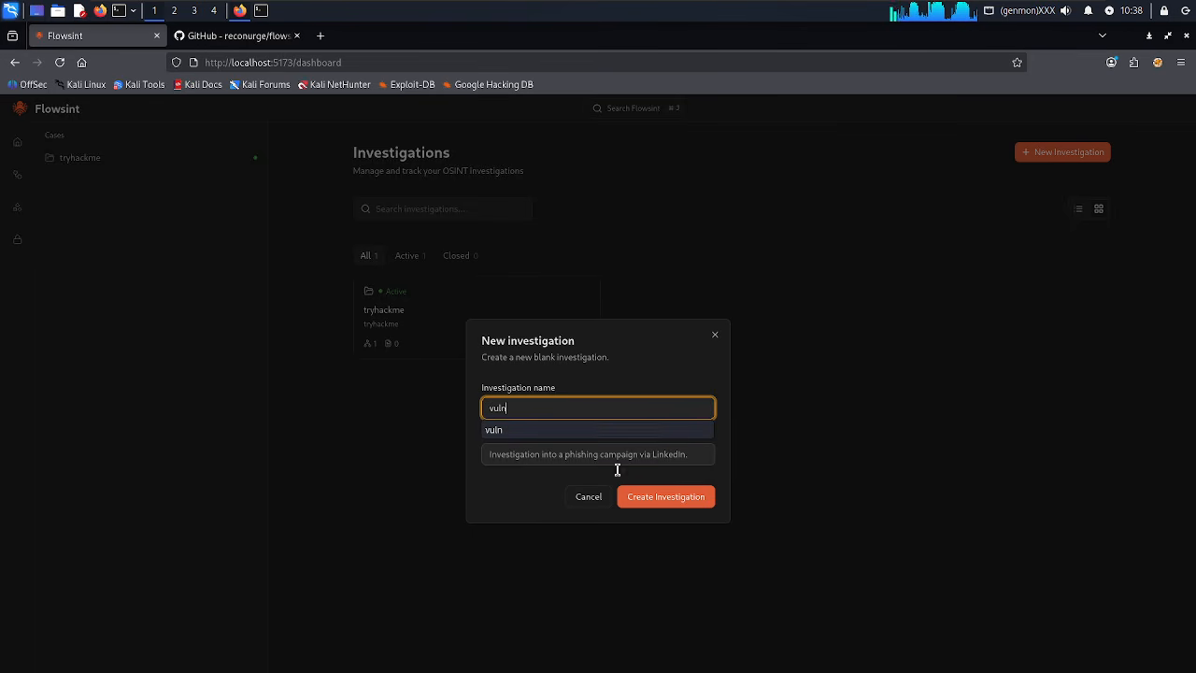
{"action": "left_click", "coordinate": [673, 498]}
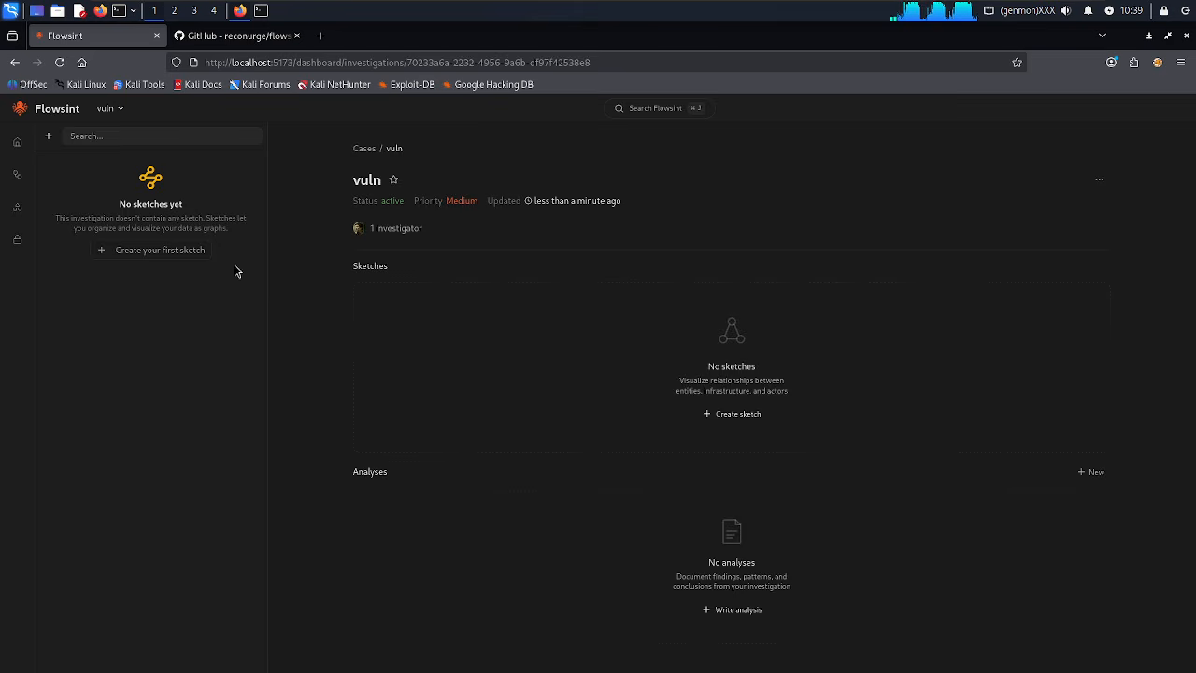
Create and save the first sketch in the investigation, named 'vuln'.
{"action": "left_click", "coordinate": [172, 249]}
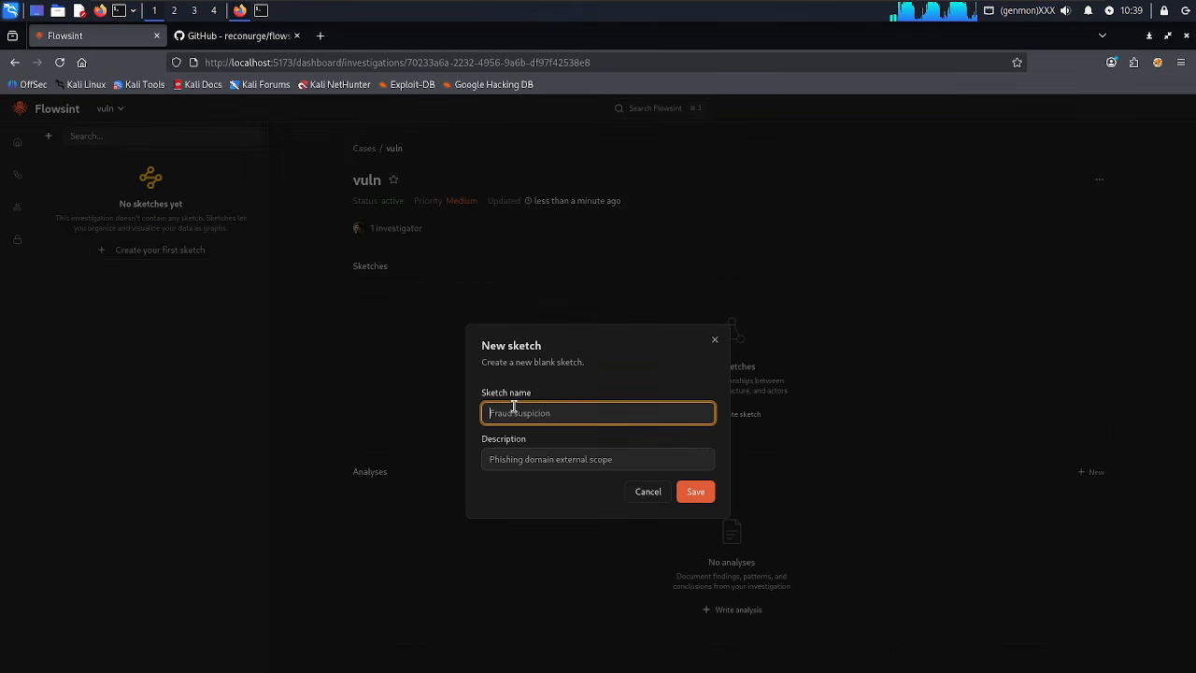
{"action": "type", "text": "vuln"}
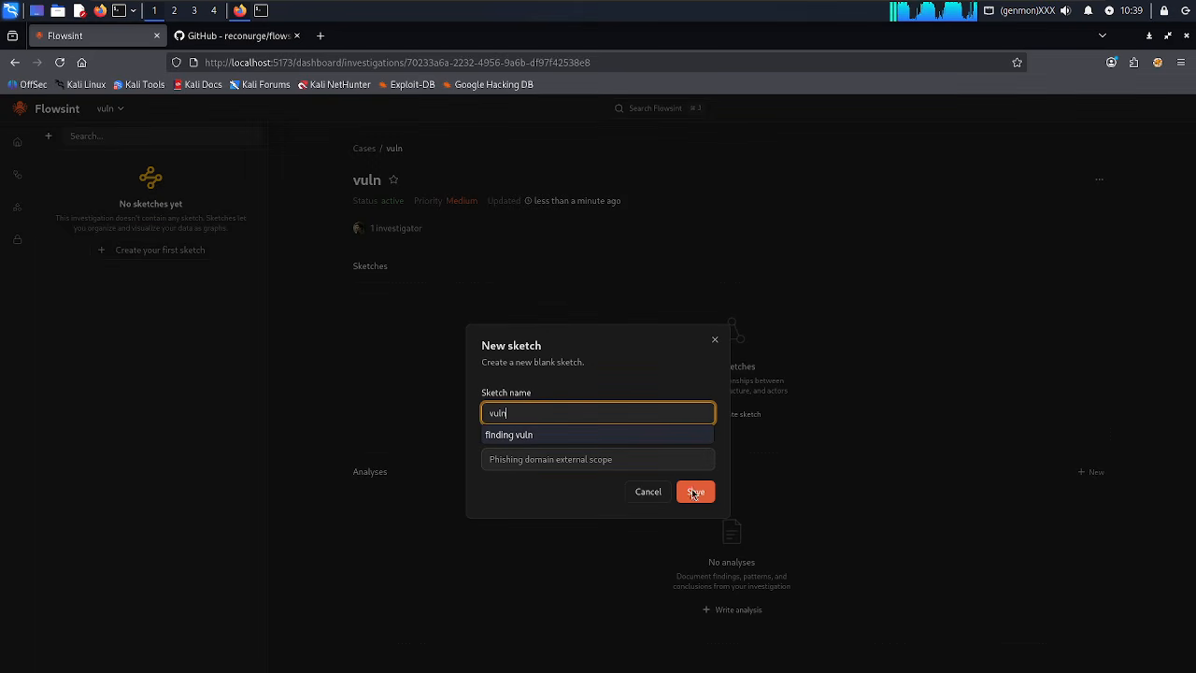
{"action": "left_click", "coordinate": [713, 494]}
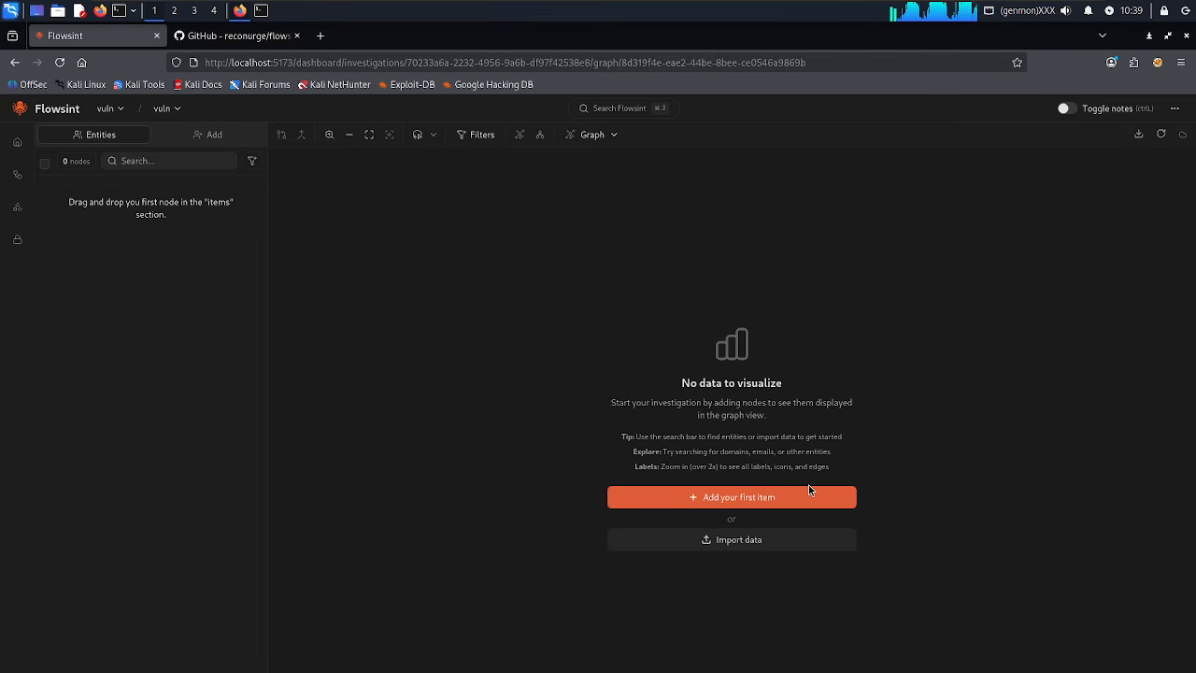
Add a Global Phrase item 'pentesterclub' as the first node on the graph.
{"action": "left_click", "coordinate": [799, 498]}
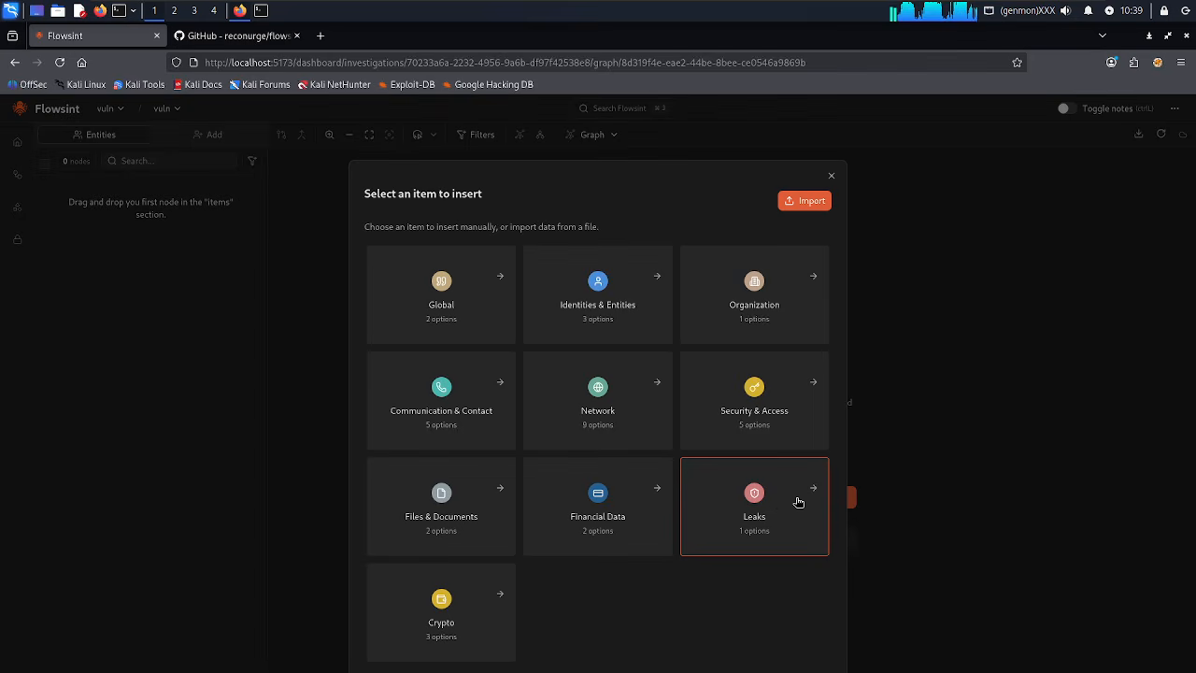
{"action": "left_click", "coordinate": [491, 306]}
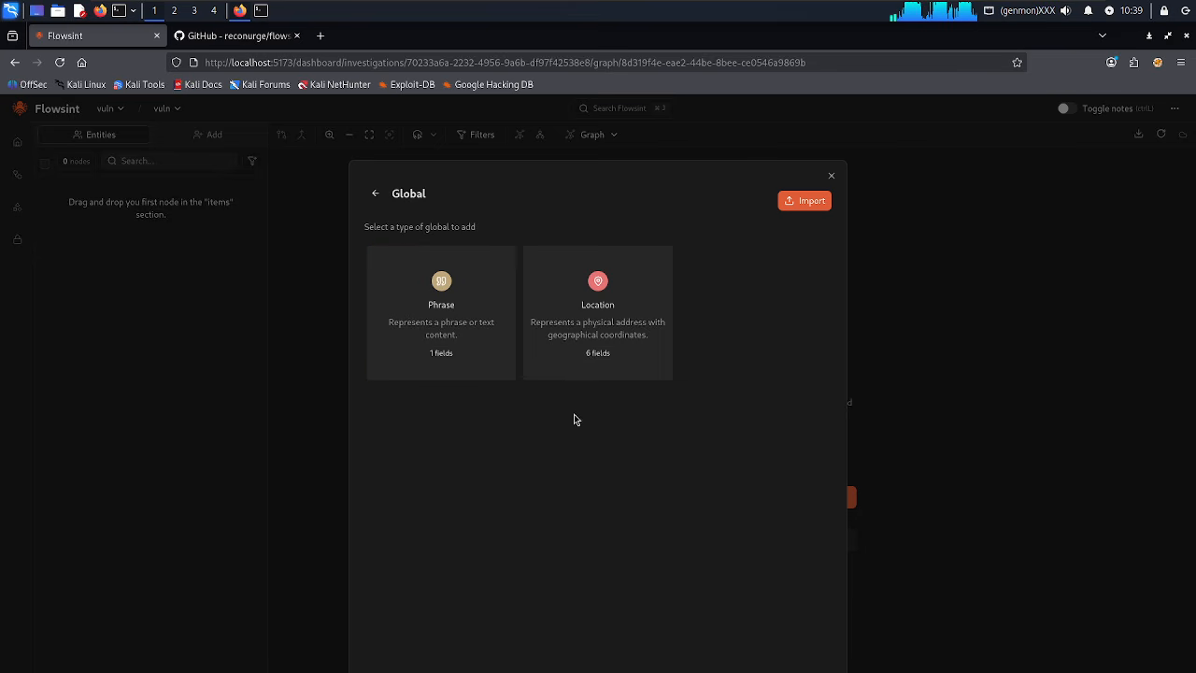
{"action": "left_click", "coordinate": [449, 343]}
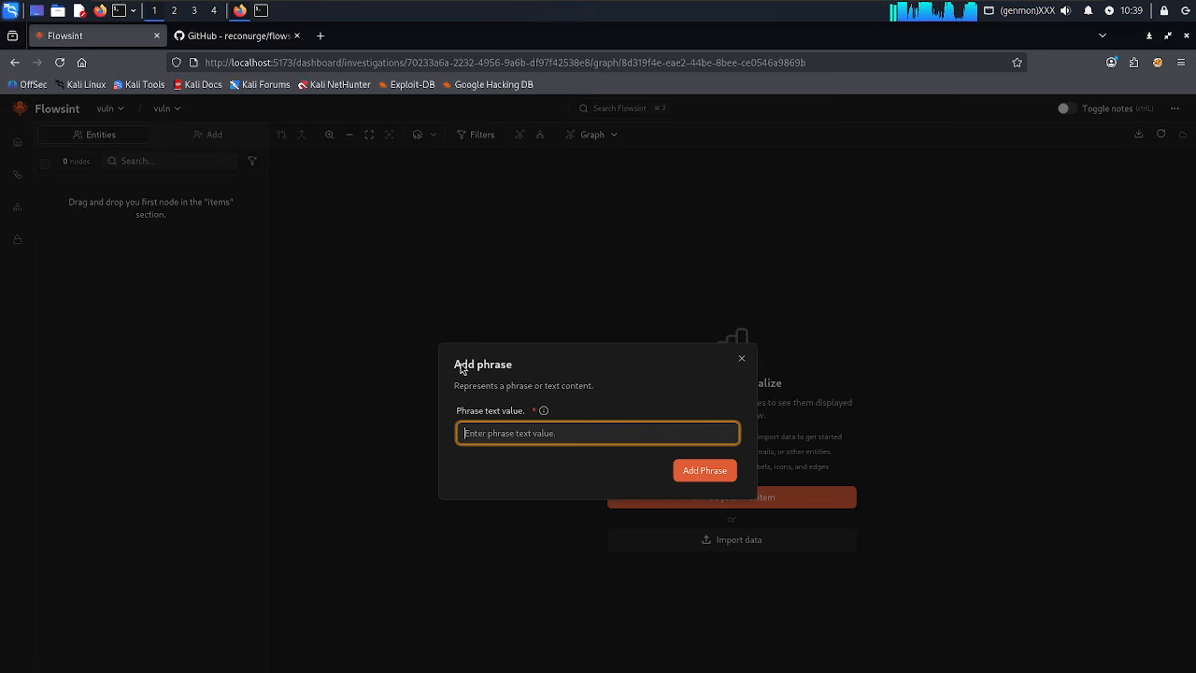
{"action": "type", "text": "pent"}
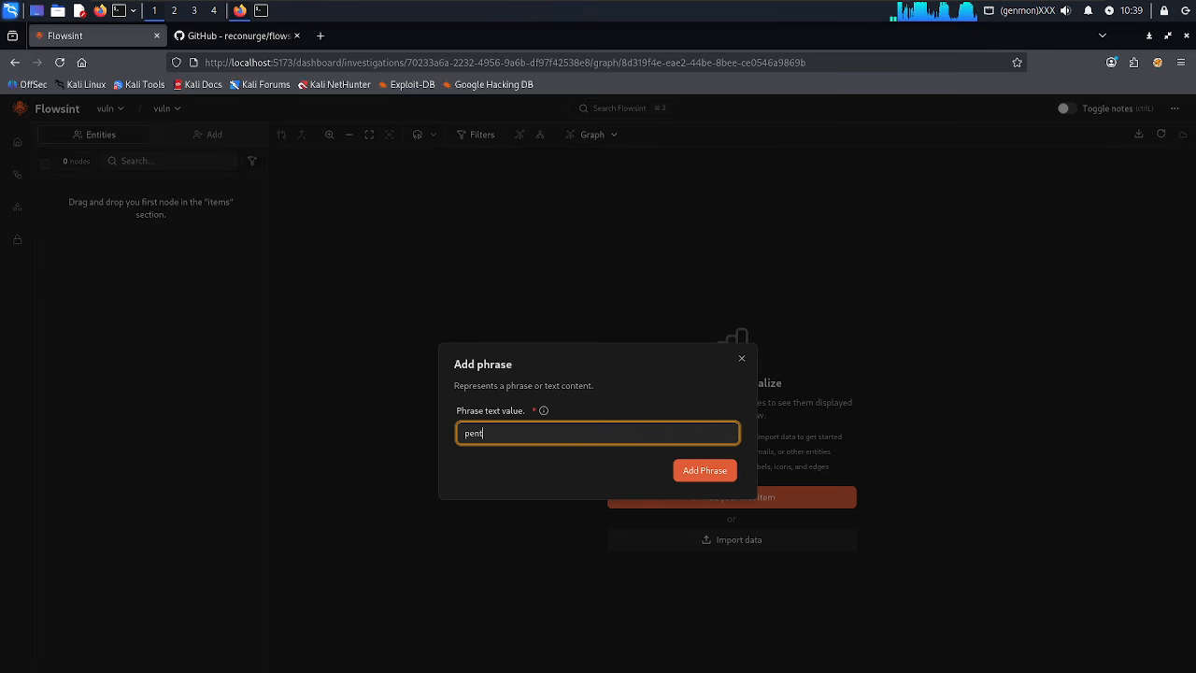
{"action": "type", "text": "esterclub"}
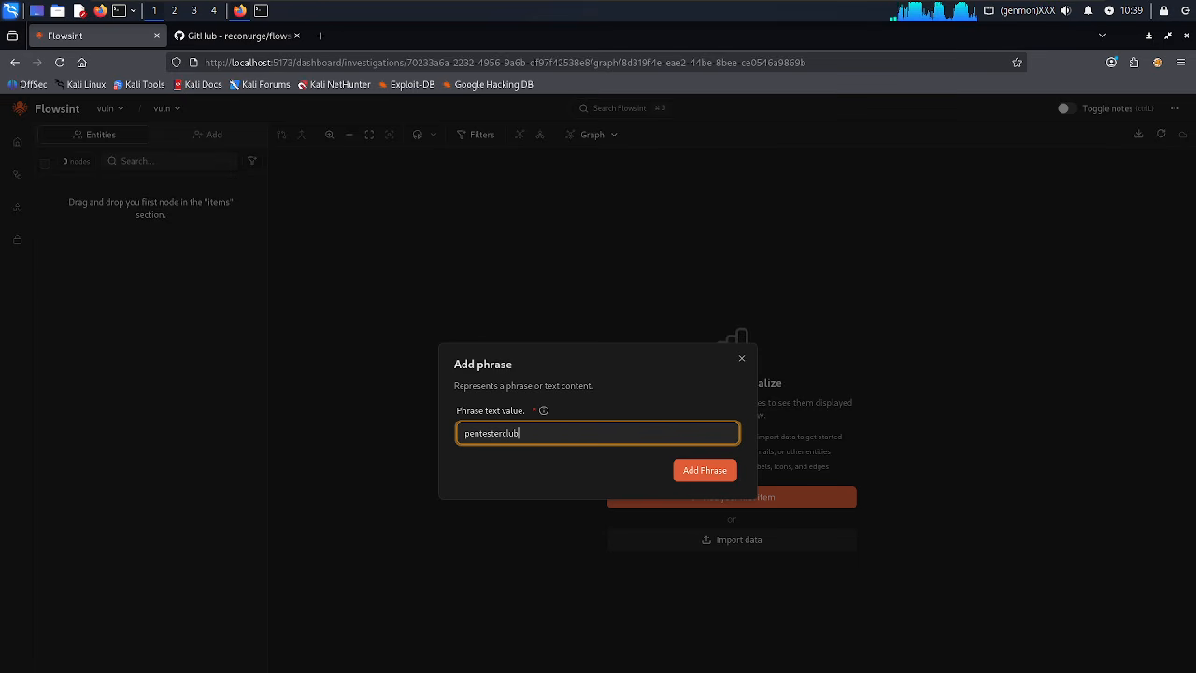
{"action": "left_click", "coordinate": [699, 479]}
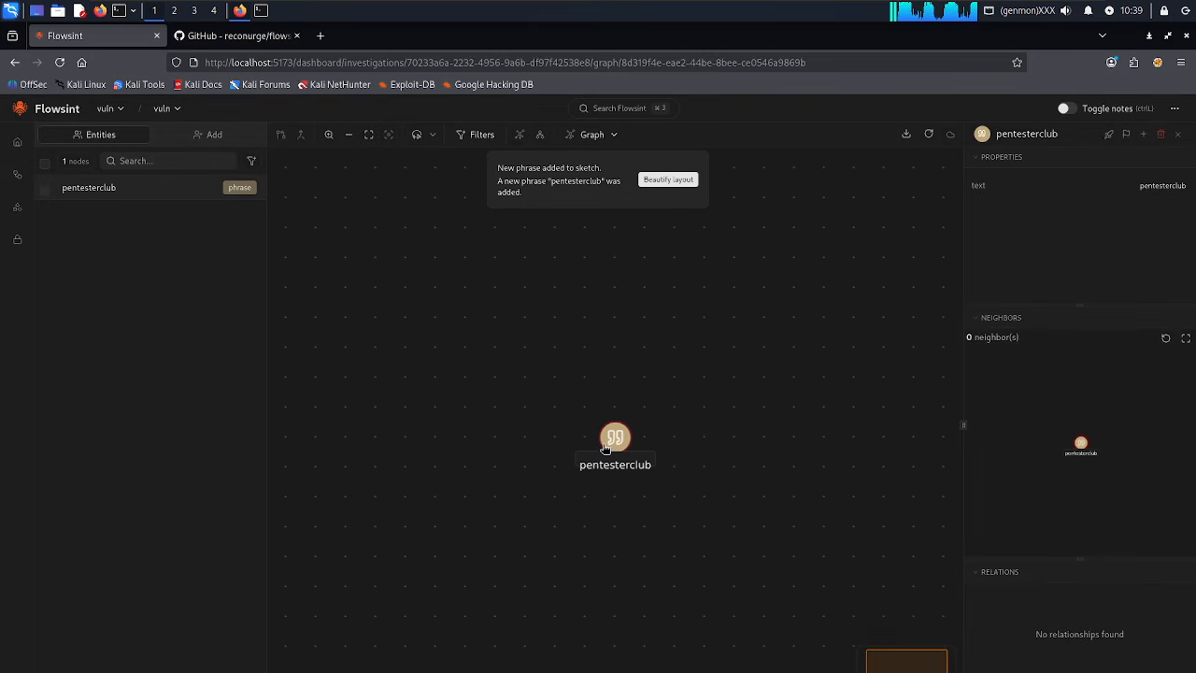
Delete the pentesterclub node and reopen the Global entity-type picker.
{"action": "right_click", "coordinate": [617, 446]}
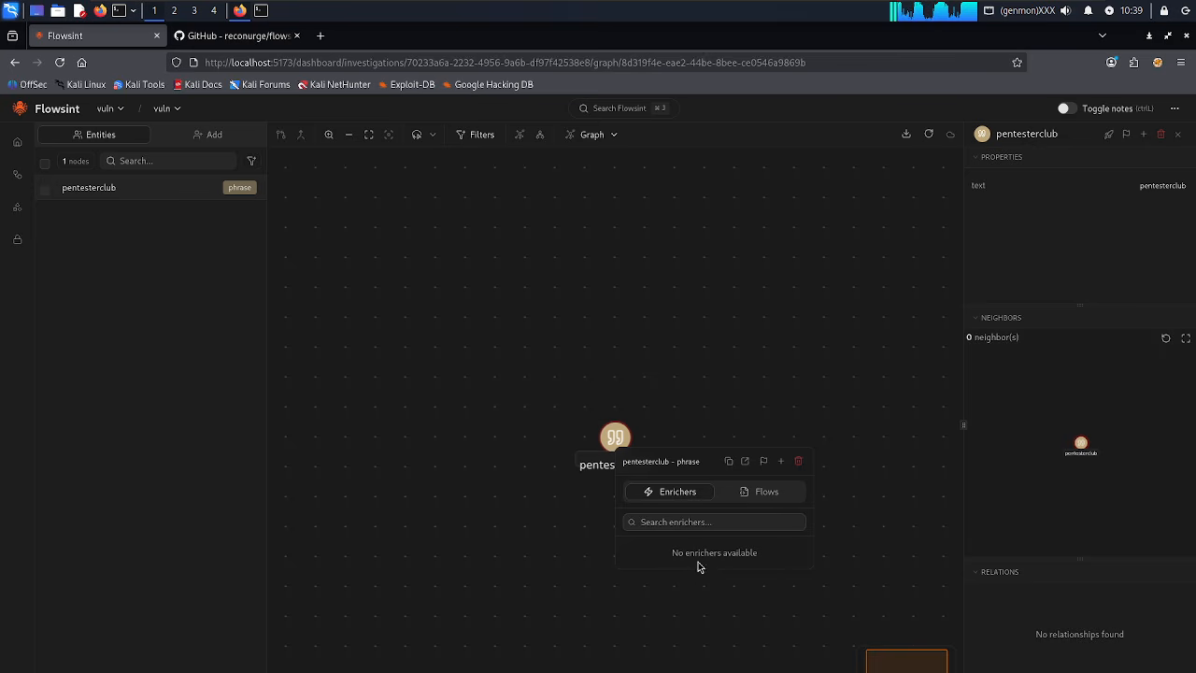
{"action": "left_click", "coordinate": [755, 494]}
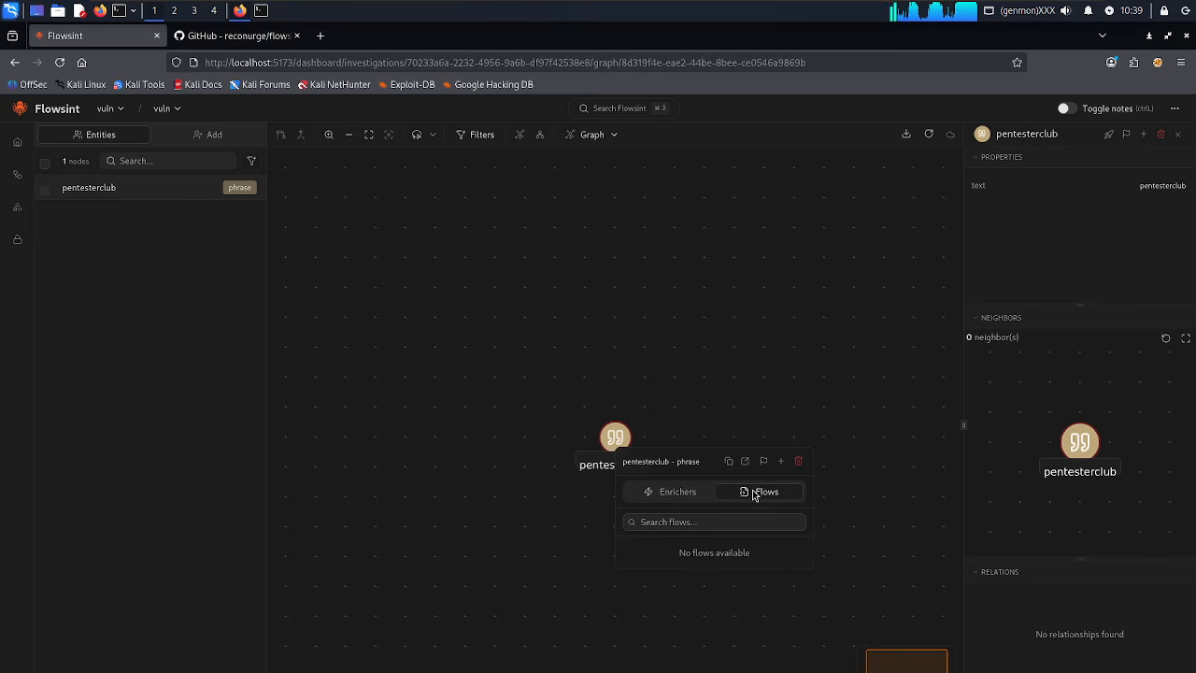
{"action": "left_click", "coordinate": [799, 463]}
{"action": "left_click", "coordinate": [713, 450]}
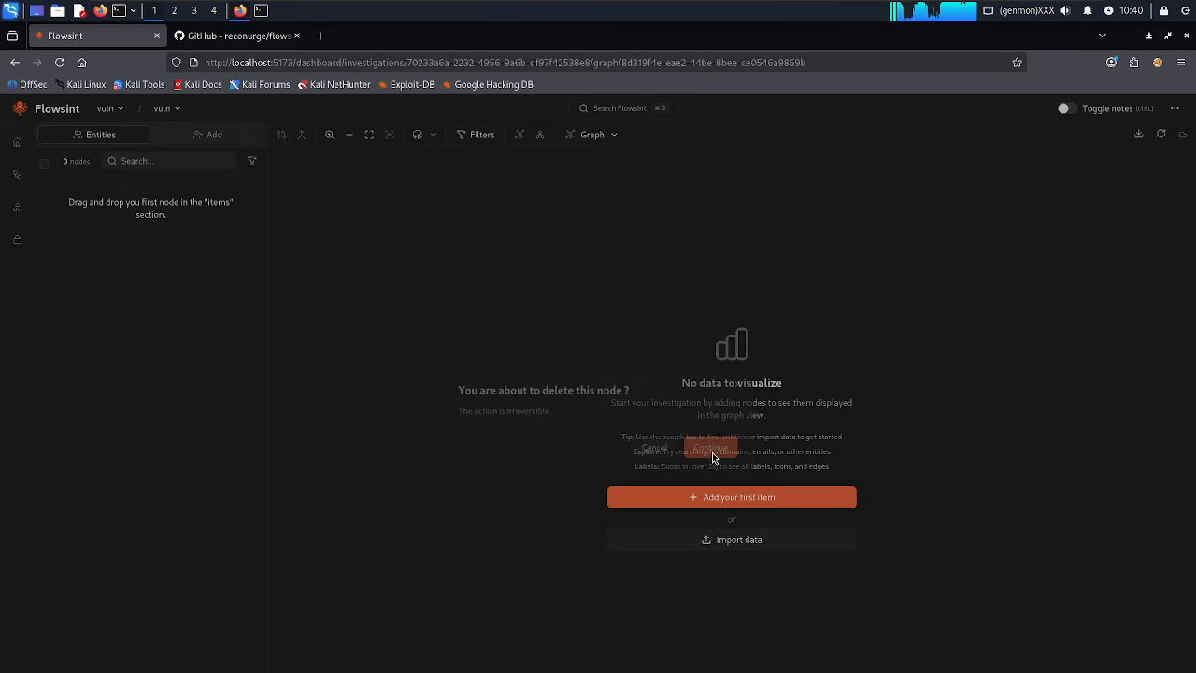
{"action": "left_click", "coordinate": [727, 500]}
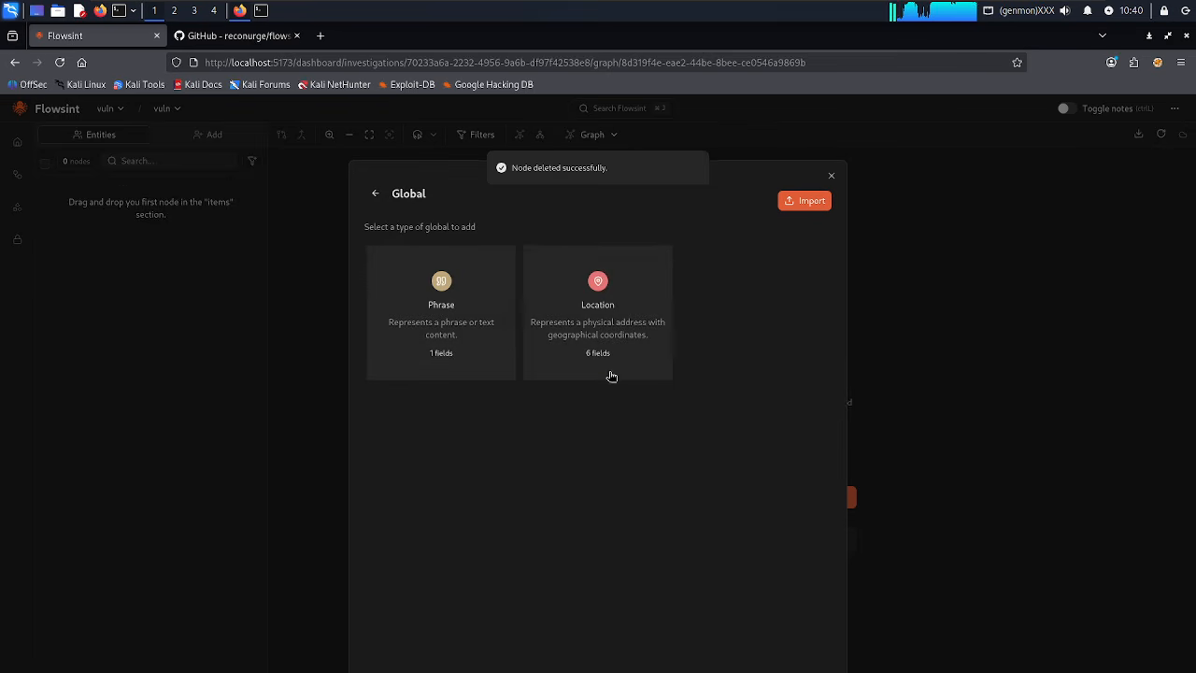
Choose Location and enter the street number in the Street Address field.
{"action": "left_click", "coordinate": [643, 345]}
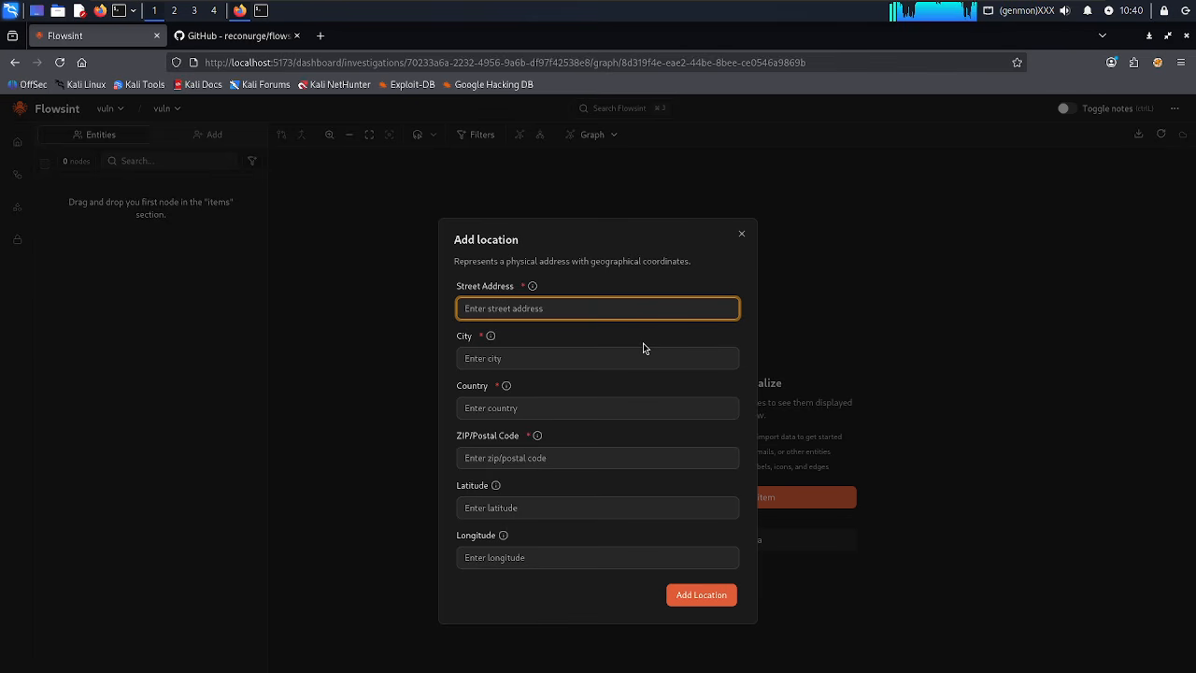
{"action": "left_click", "coordinate": [519, 310]}
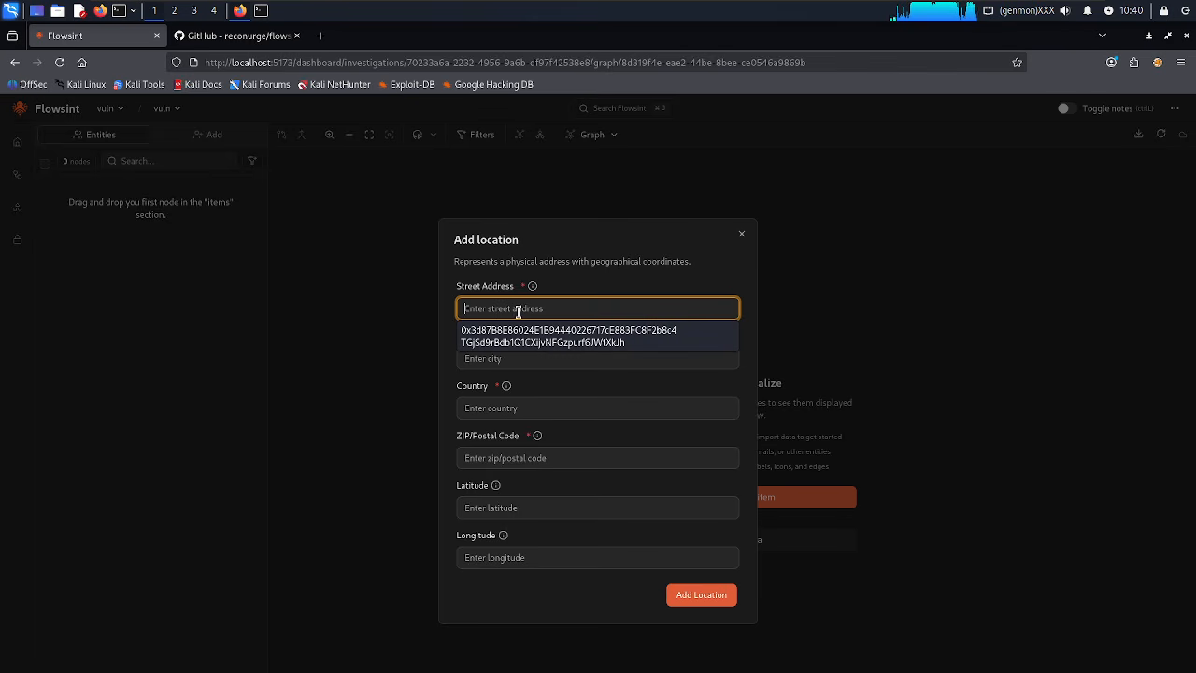
{"action": "type", "text": "103"}
{"action": "key", "text": "BackSpace"}
{"action": "key", "text": "BackSpace"}
{"action": "key", "text": "BackSpace"}
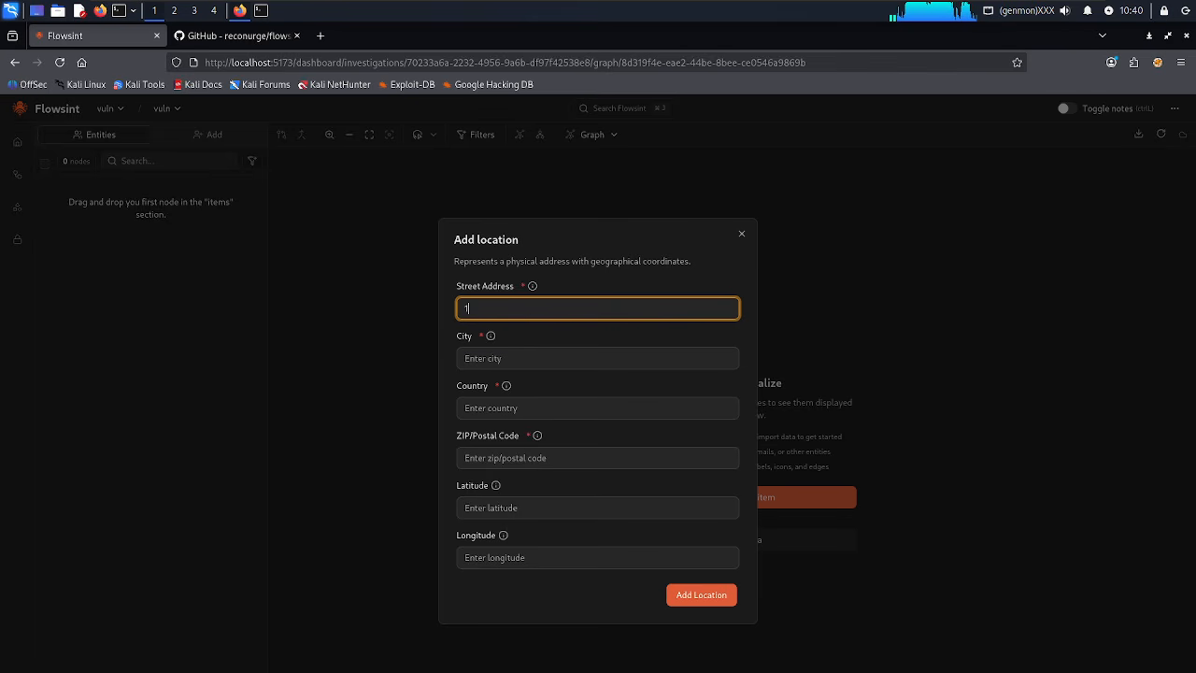
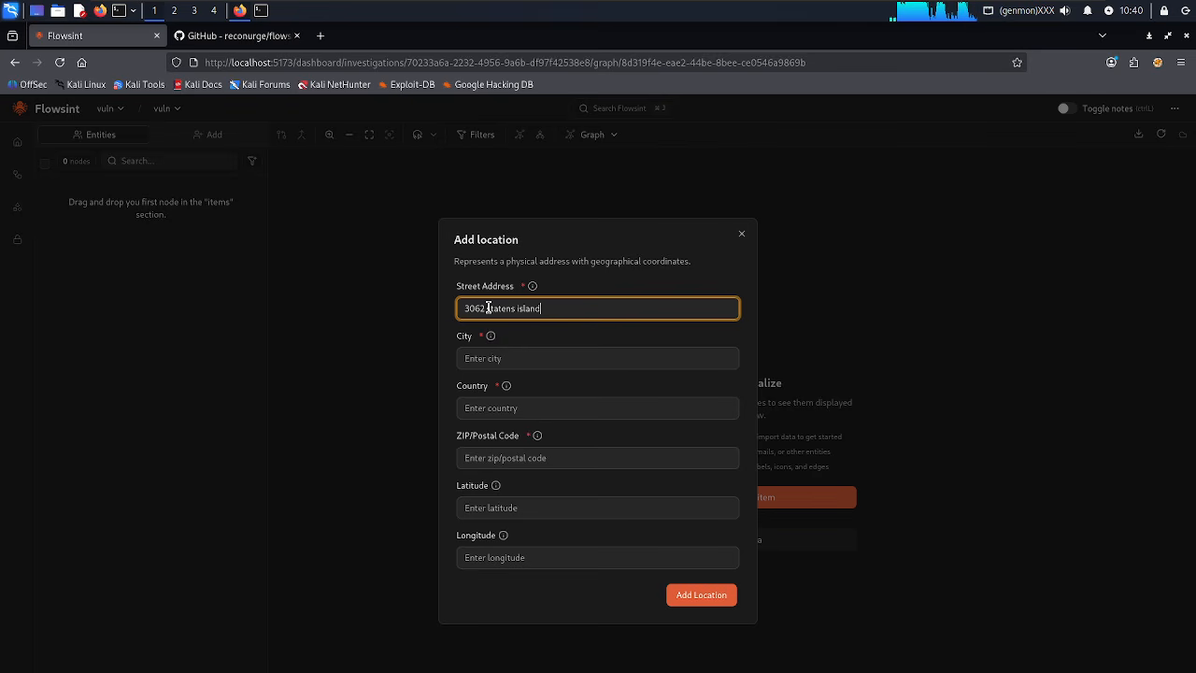
{"action": "left_click_drag", "start_coordinate": [487, 309], "coordinate": [577, 310]}
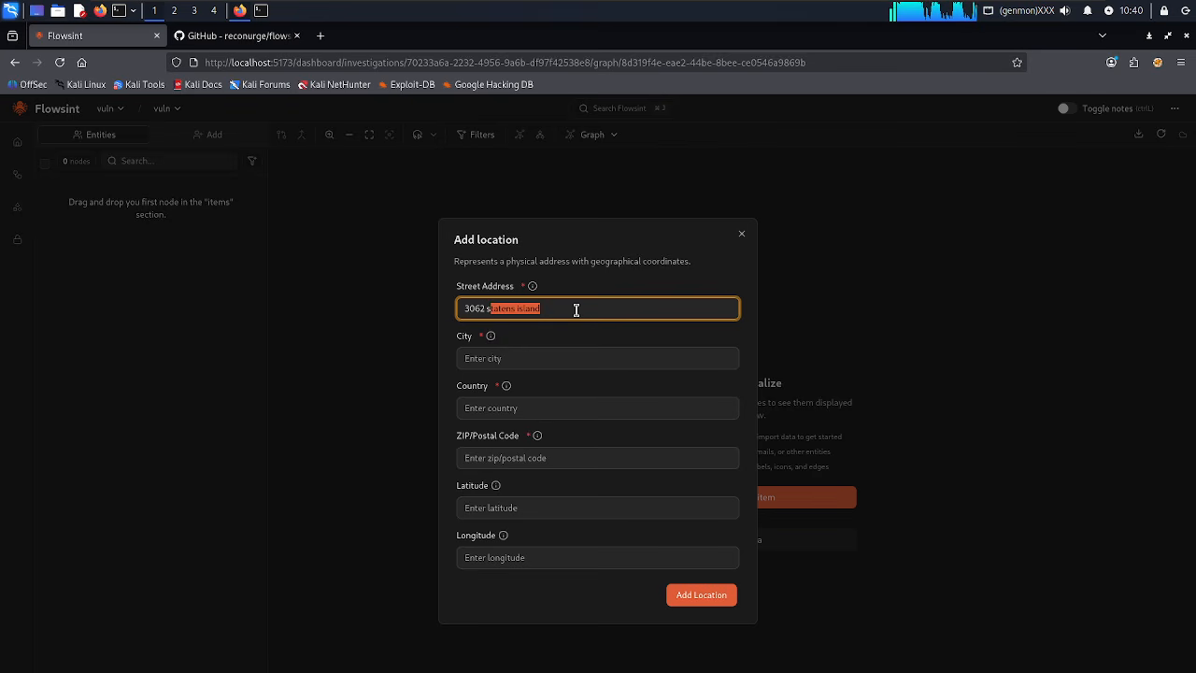
{"action": "key", "text": "BackSpace"}
{"action": "key", "text": "BackSpace"}
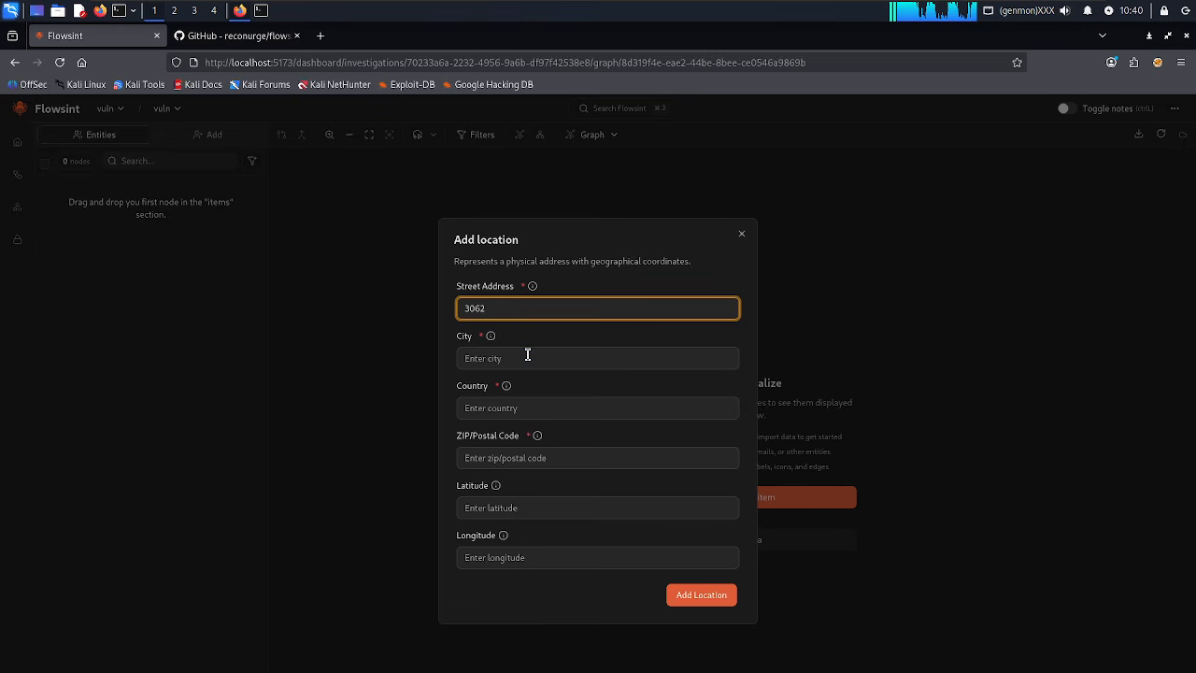
Enter the city name in the City field.
{"action": "left_click", "coordinate": [528, 355]}
{"action": "type", "text": "http://localhost:5173"}
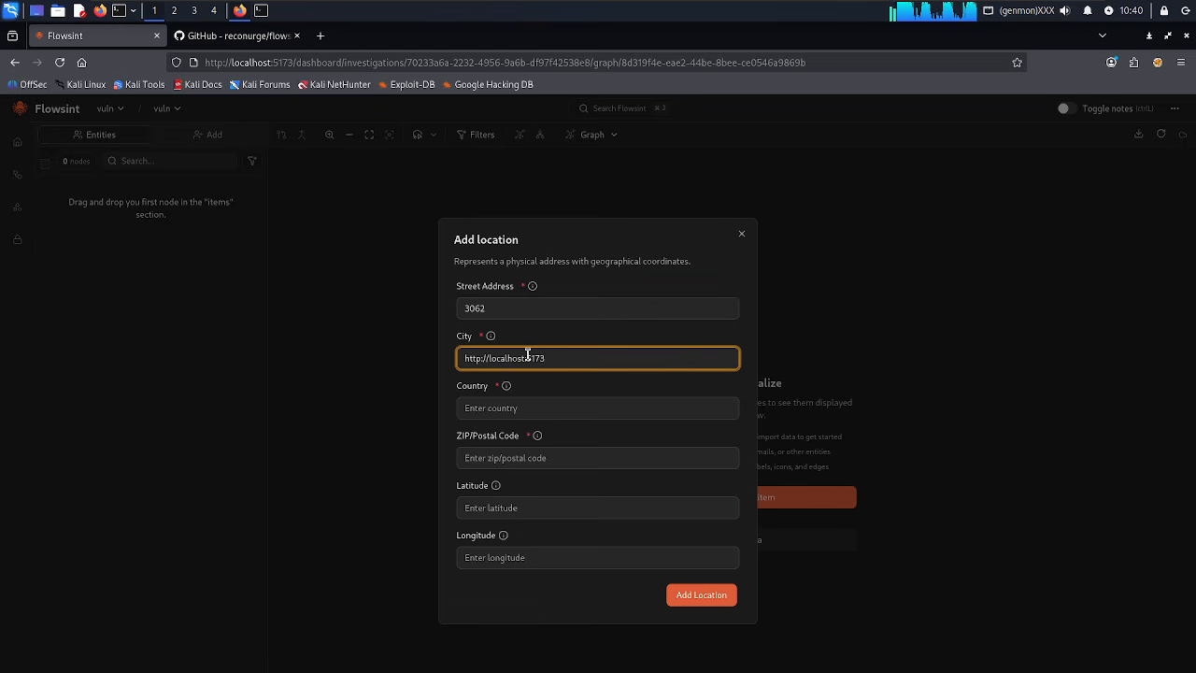
{"action": "key", "text": "BackSpace"}
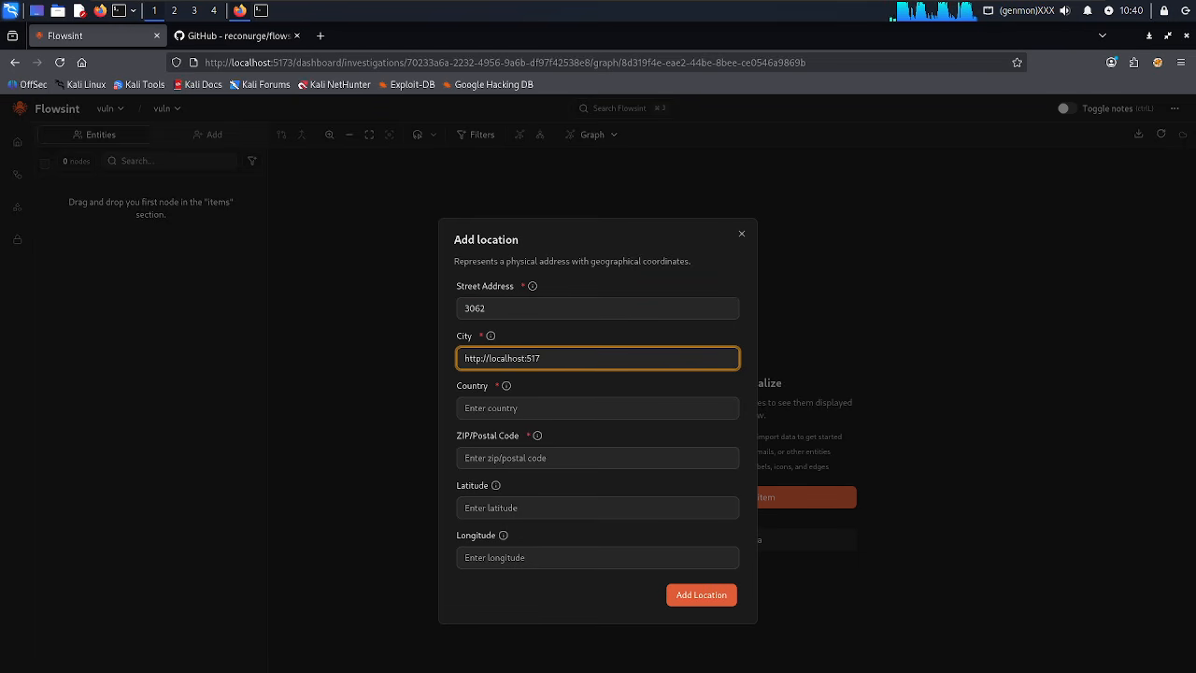
{"action": "key", "text": "BackSpace"}
{"action": "key", "text": "BackSpace"}
{"action": "key", "text": "BackSpace"}
{"action": "key", "text": "BackSpace"}
{"action": "key", "text": "BackSpace"}
{"action": "key", "text": "BackSpace"}
{"action": "key", "text": "BackSpace"}
{"action": "key", "text": "BackSpace"}
{"action": "key", "text": "BackSpace"}
{"action": "key", "text": "BackSpace"}
{"action": "key", "text": "BackSpace"}
{"action": "key", "text": "BackSpace"}
{"action": "key", "text": "BackSpace"}
{"action": "key", "text": "BackSpace"}
{"action": "key", "text": "BackSpace"}
{"action": "key", "text": "BackSpace"}
{"action": "key", "text": "BackSpace"}
{"action": "key", "text": "BackSpace"}
{"action": "key", "text": "BackSpace"}
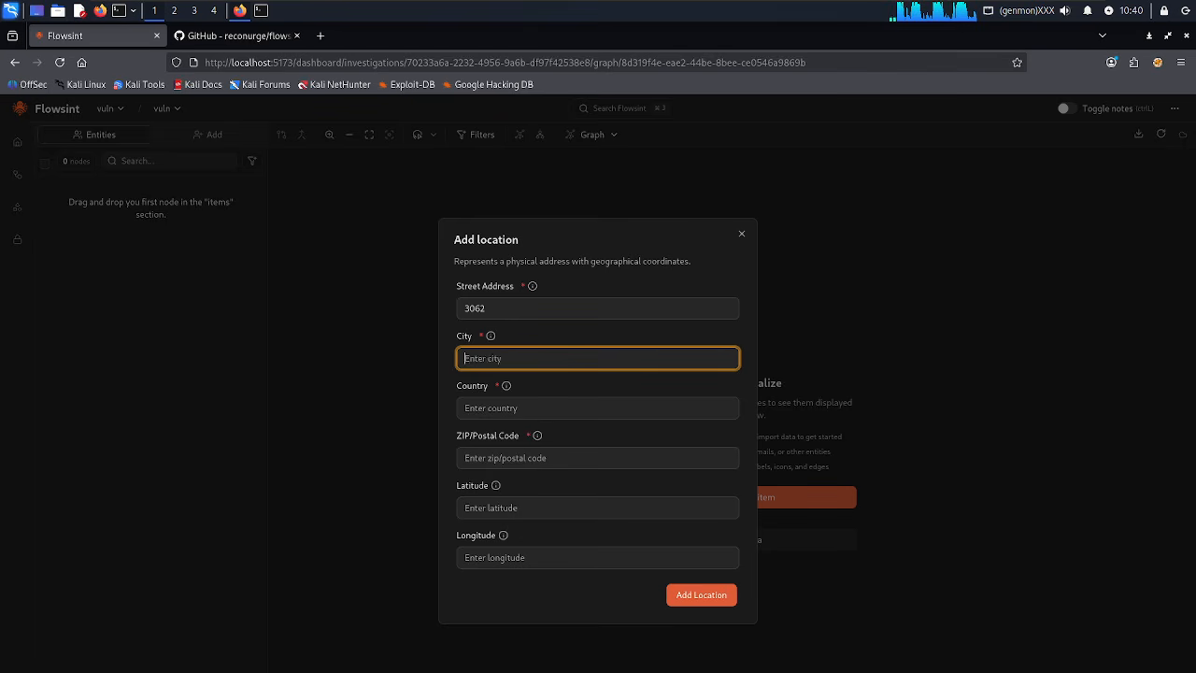
{"action": "type", "text": "statens island"}
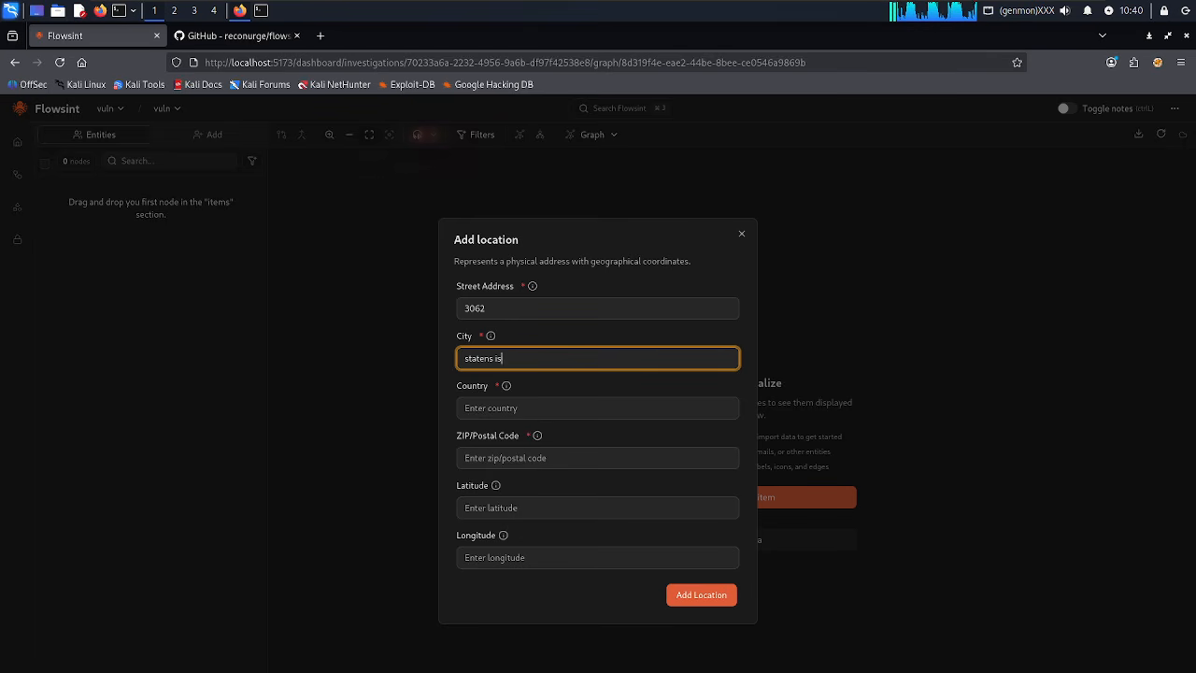
{"action": "left_click", "coordinate": [524, 407]}
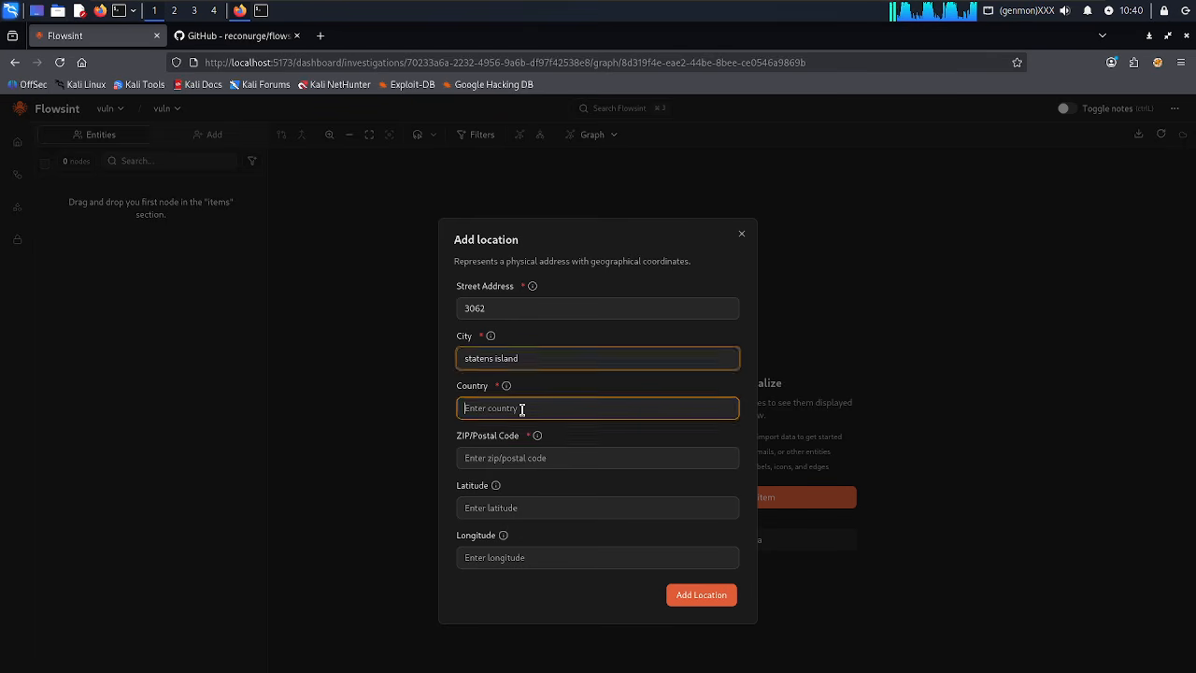
{"action": "left_click", "coordinate": [553, 358]}
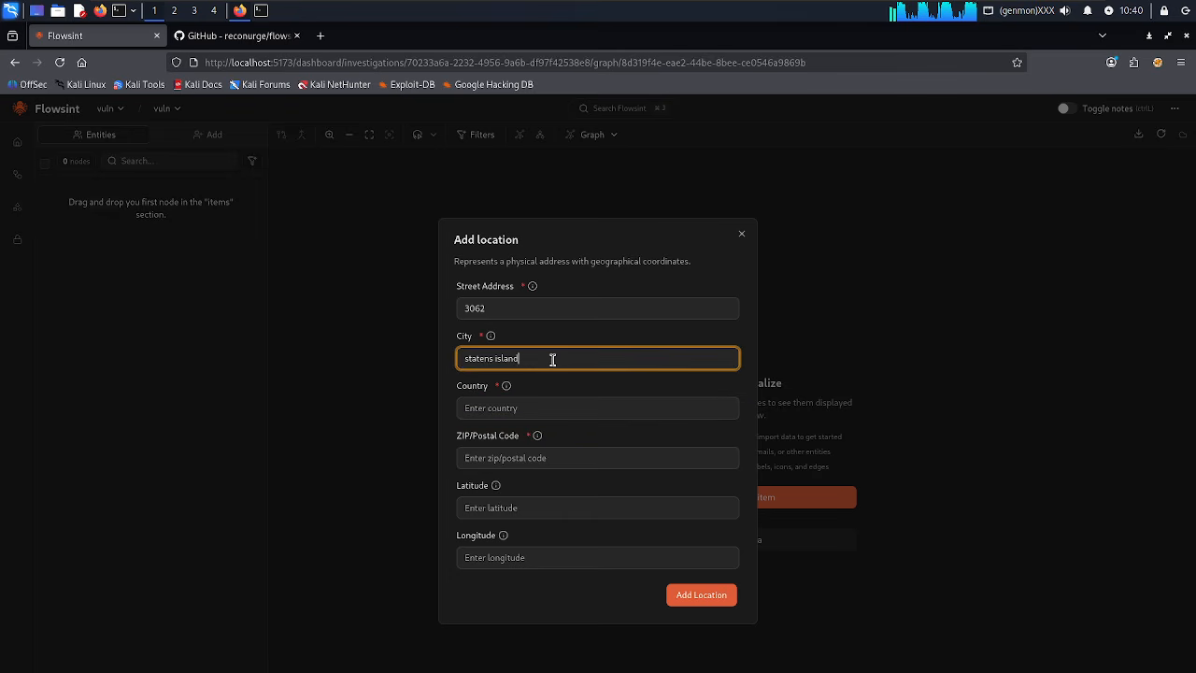
{"action": "type", "text": "New York"}
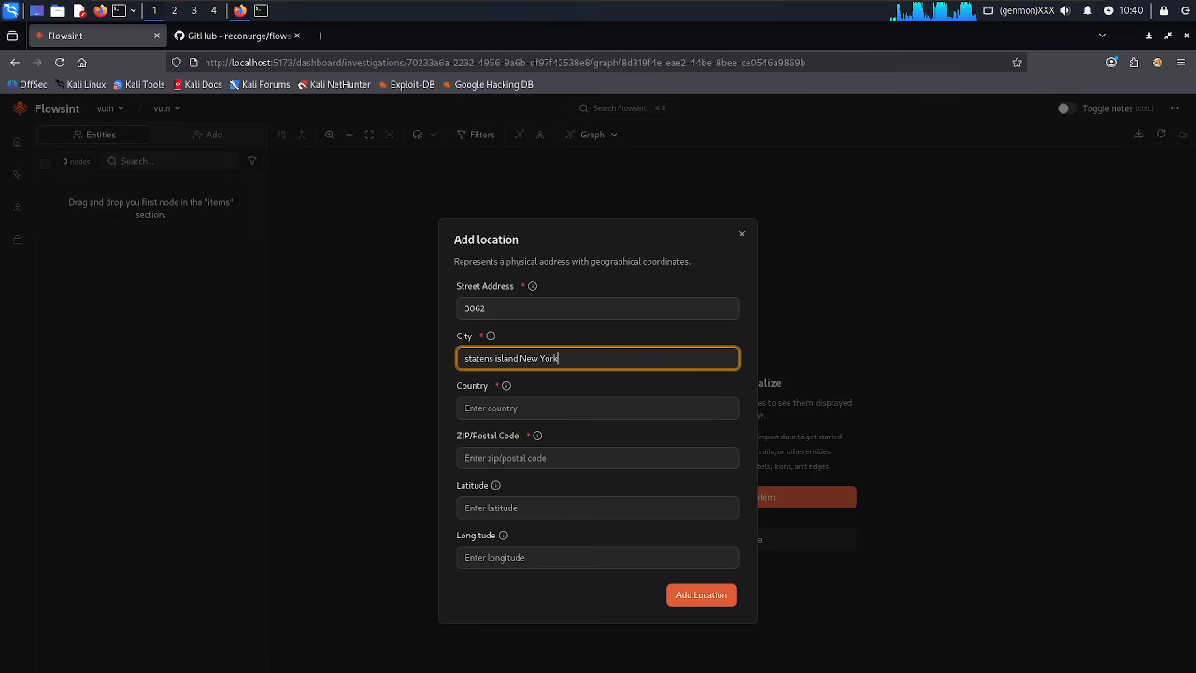
Set the country to USA and enter the ZIP code.
{"action": "left_click", "coordinate": [501, 408]}
{"action": "type", "text": "10"}
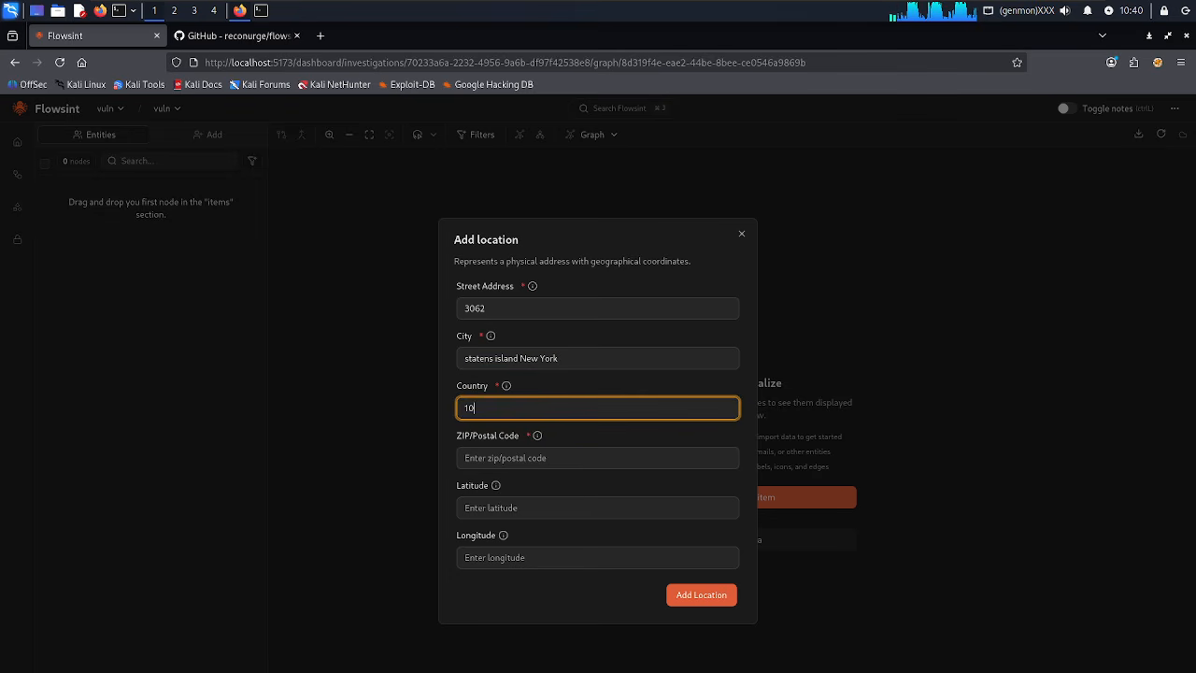
{"action": "type", "text": "306"}
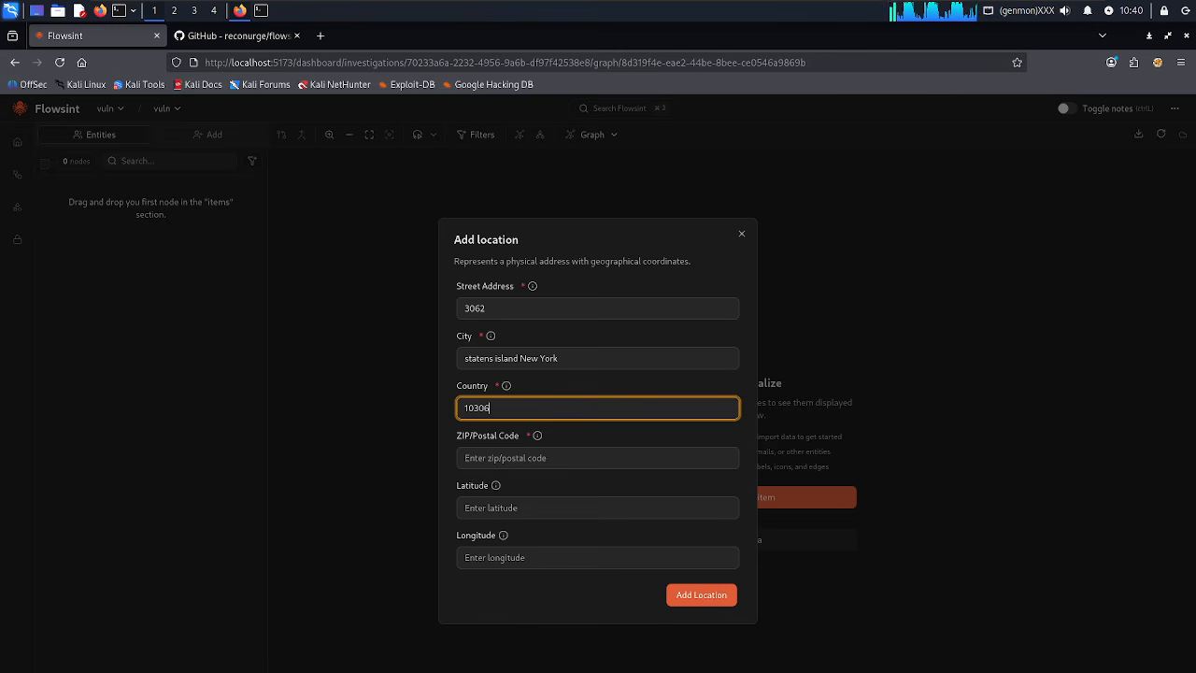
{"action": "double_click", "coordinate": [487, 402]}
{"action": "key", "text": "BackSpace"}
{"action": "type", "text": "New York"}
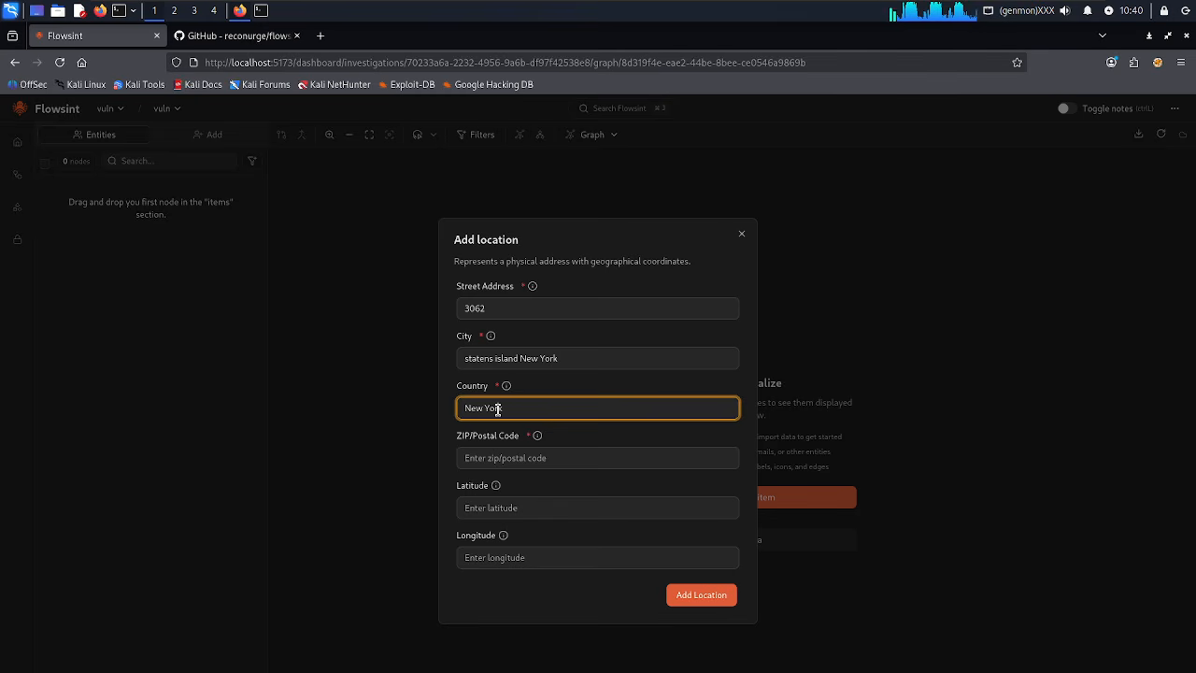
{"action": "key", "text": "BackSpace"}
{"action": "key", "text": "BackSpace"}
{"action": "key", "text": "BackSpace"}
{"action": "key", "text": "BackSpace"}
{"action": "key", "text": "BackSpace"}
{"action": "key", "text": "BackSpace"}
{"action": "key", "text": "BackSpace"}
{"action": "key", "text": "BackSpace"}
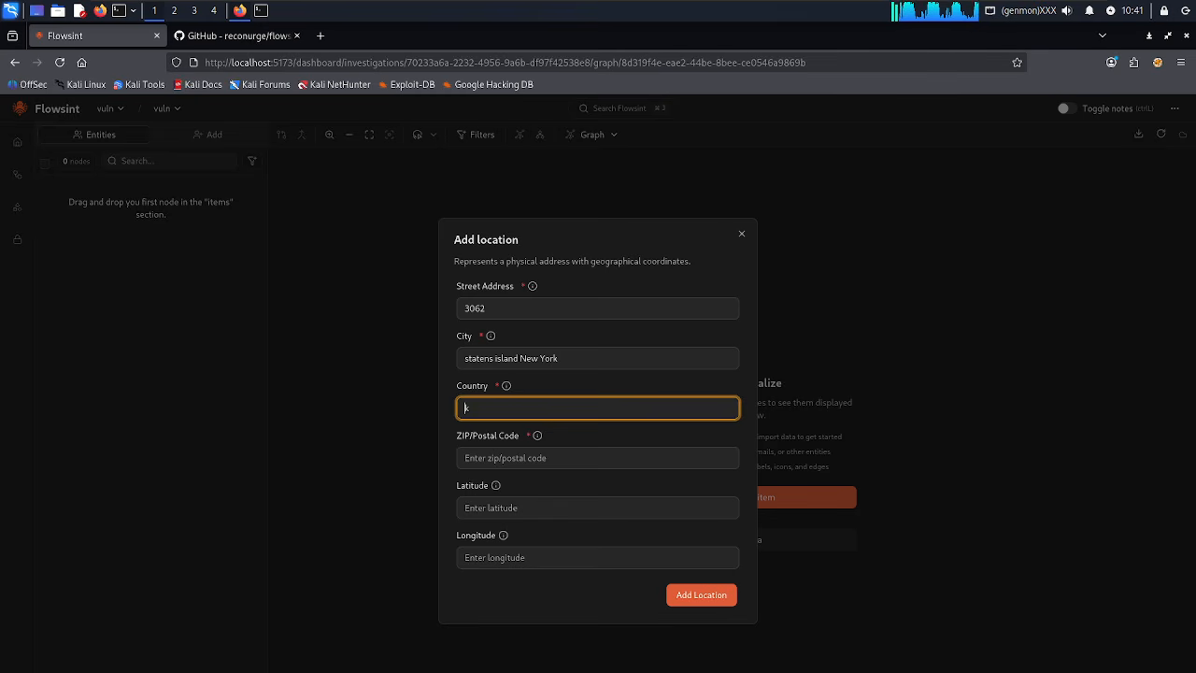
{"action": "key", "text": "BackSpace"}
{"action": "type", "text": "USA"}
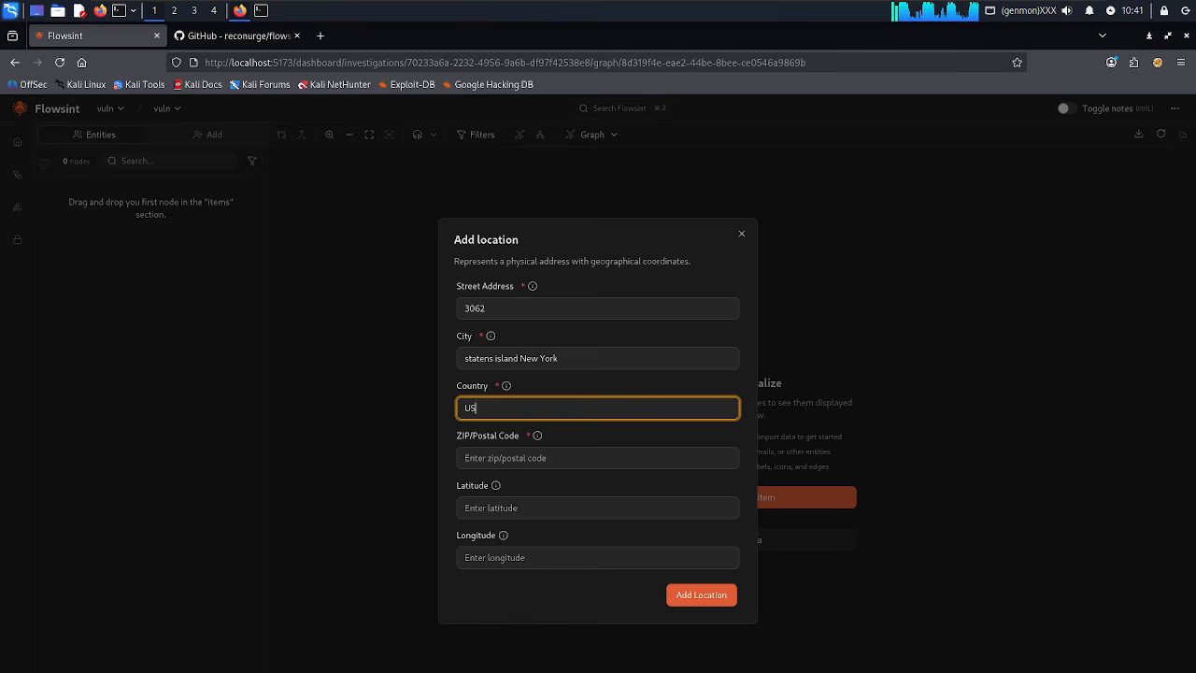
{"action": "left_click", "coordinate": [500, 458]}
{"action": "type", "text": "1"}
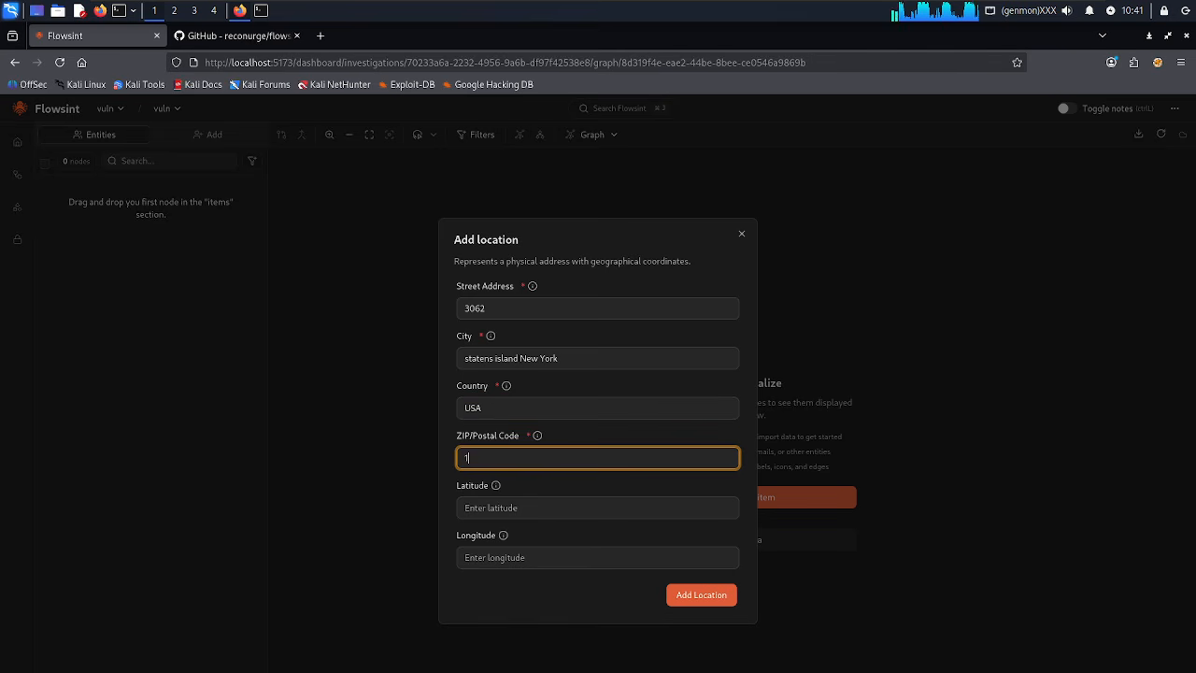
{"action": "type", "text": "0306"}
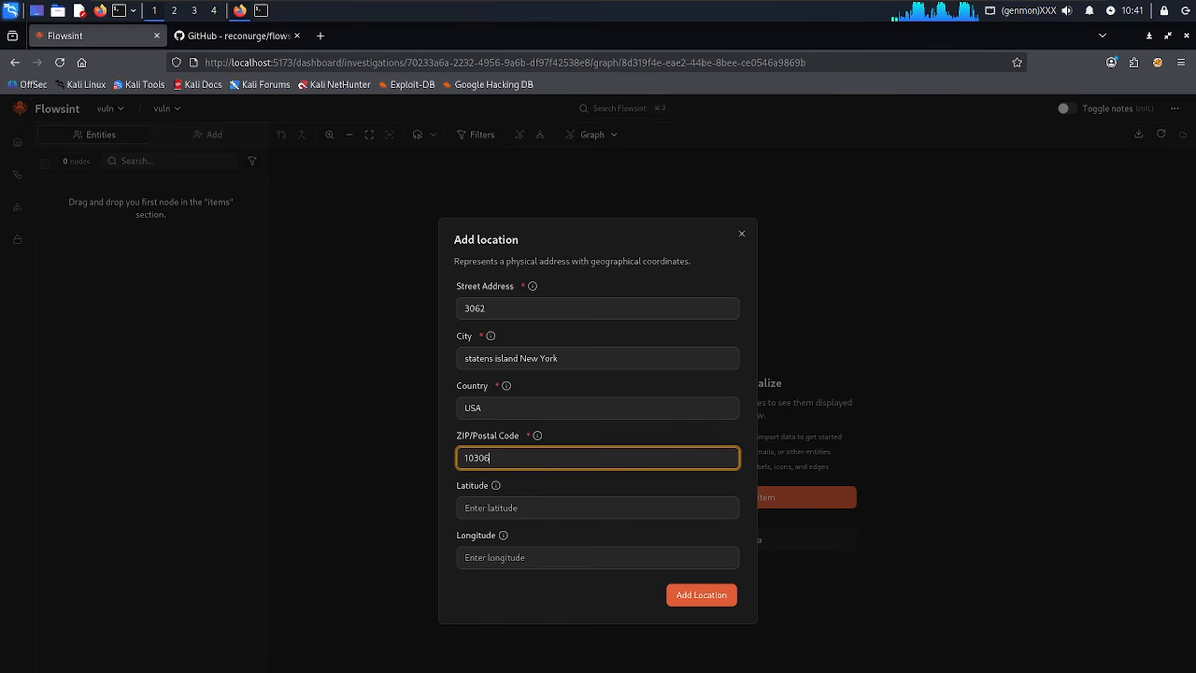
Create the 3062 location node, then delete it from its context menu and confirm.
{"action": "left_click", "coordinate": [707, 602]}
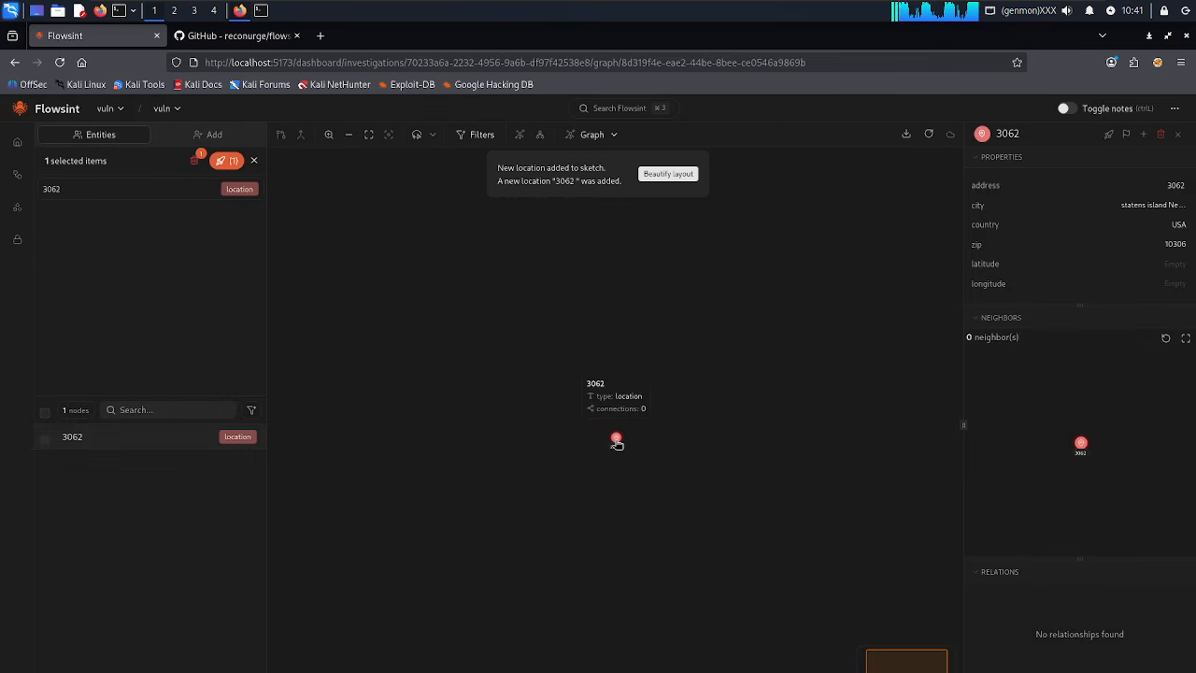
{"action": "left_click", "coordinate": [328, 134]}
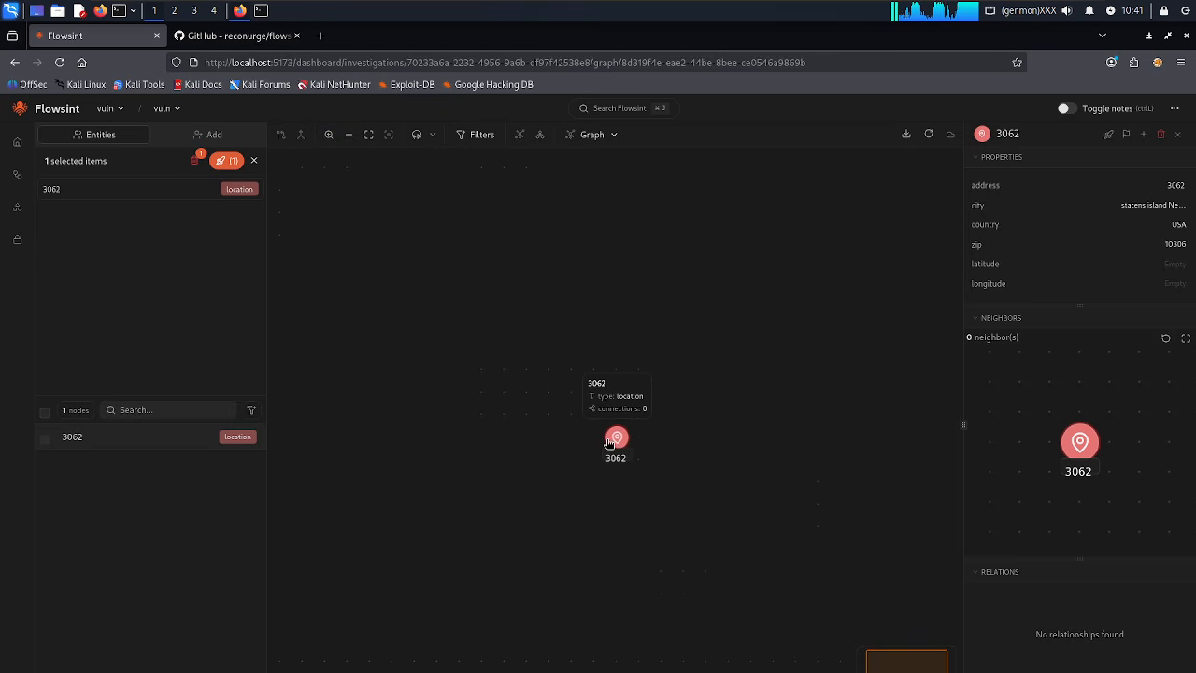
{"action": "right_click", "coordinate": [610, 438]}
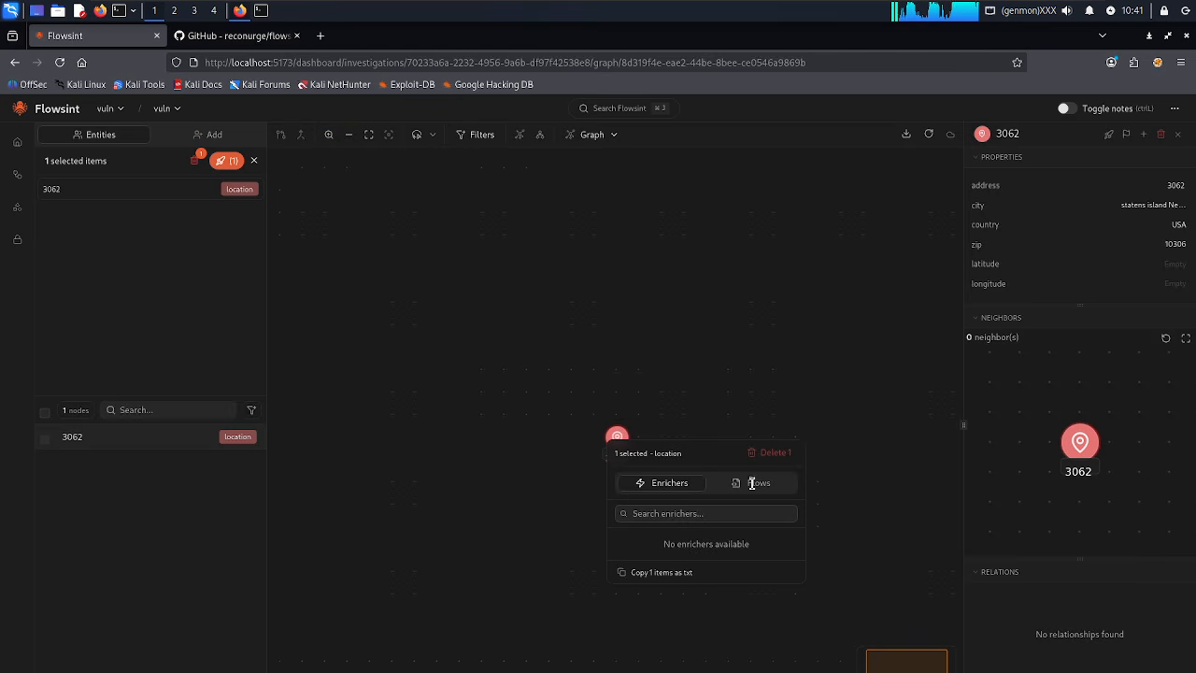
{"action": "left_click", "coordinate": [762, 456]}
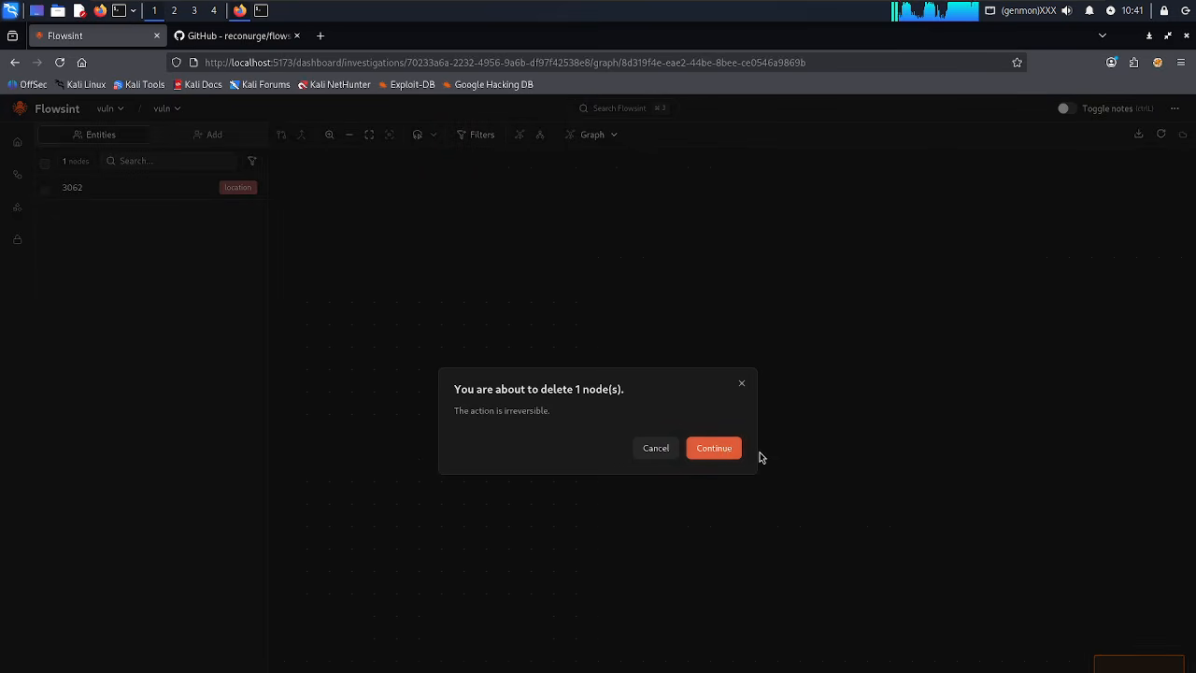
{"action": "left_click", "coordinate": [724, 452]}
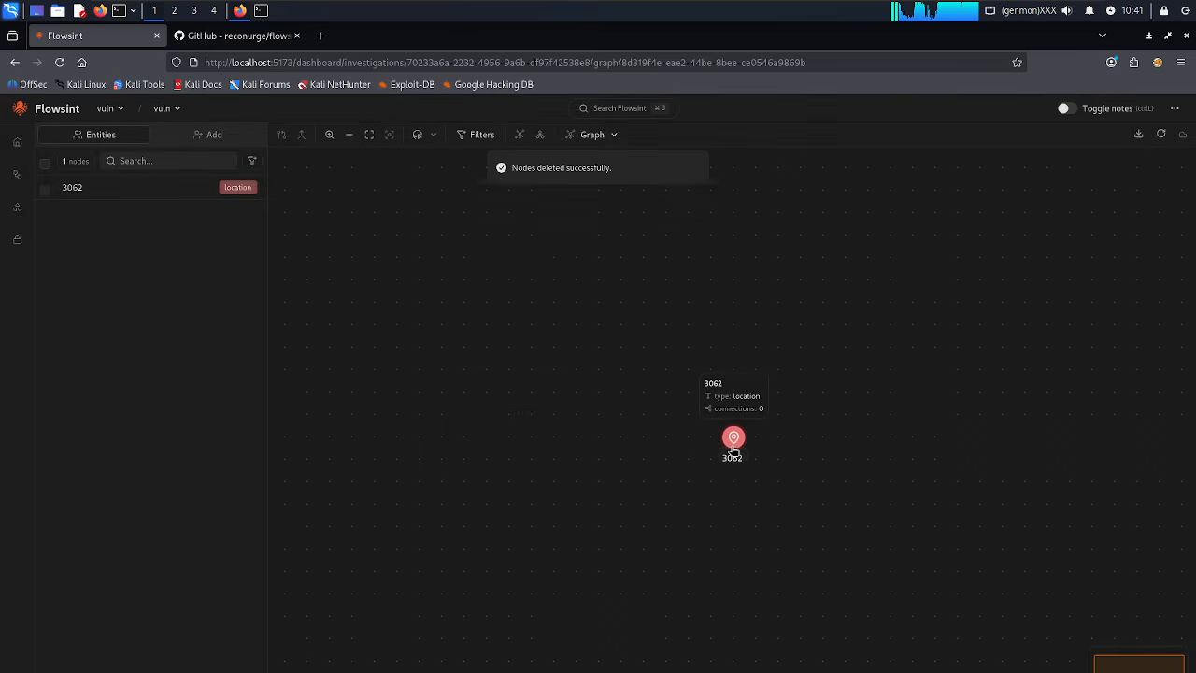
{"action": "right_click", "coordinate": [734, 452]}
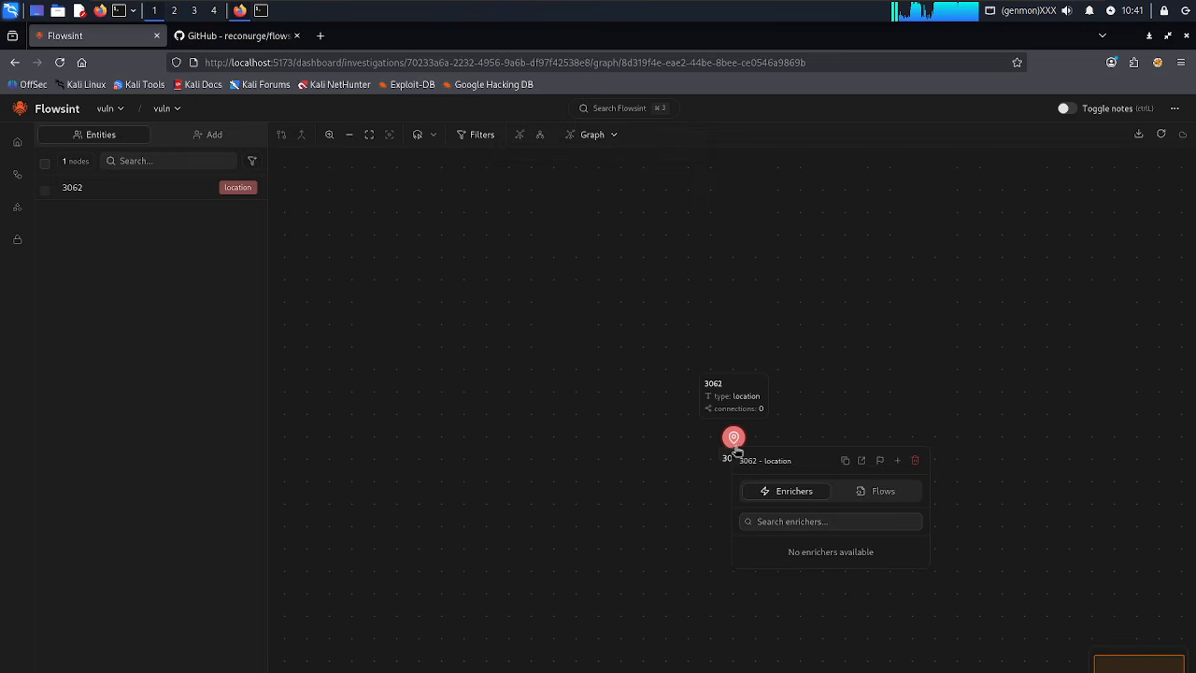
{"action": "left_click", "coordinate": [916, 461]}
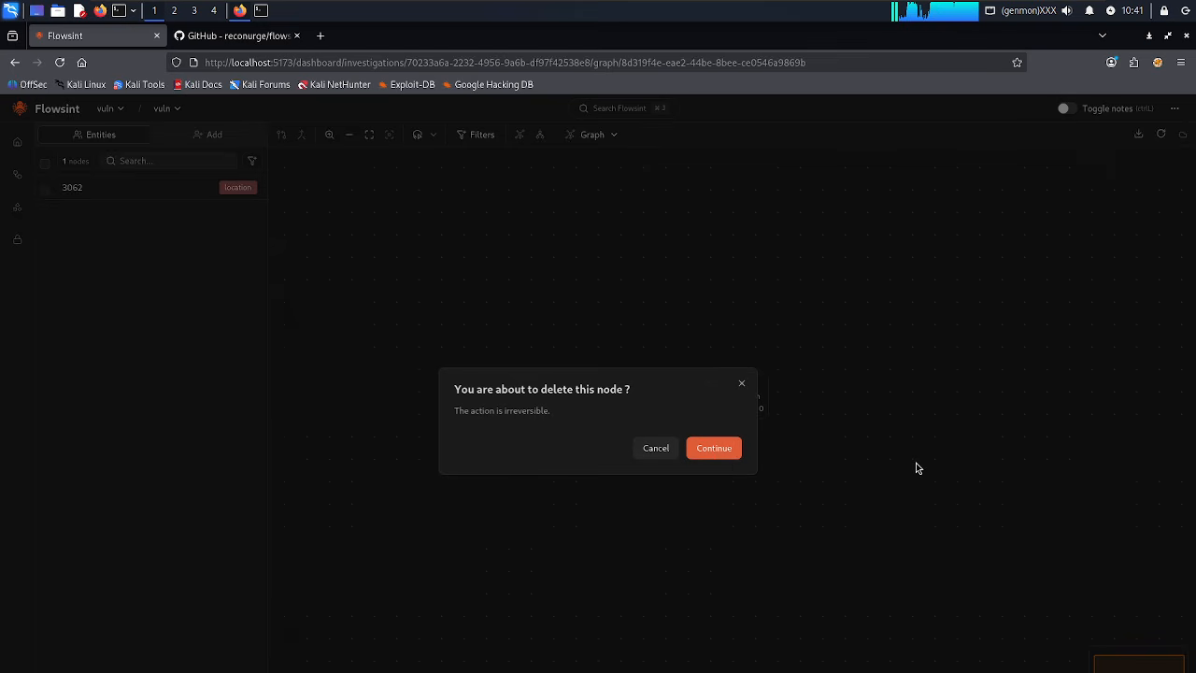
{"action": "left_click", "coordinate": [714, 449]}
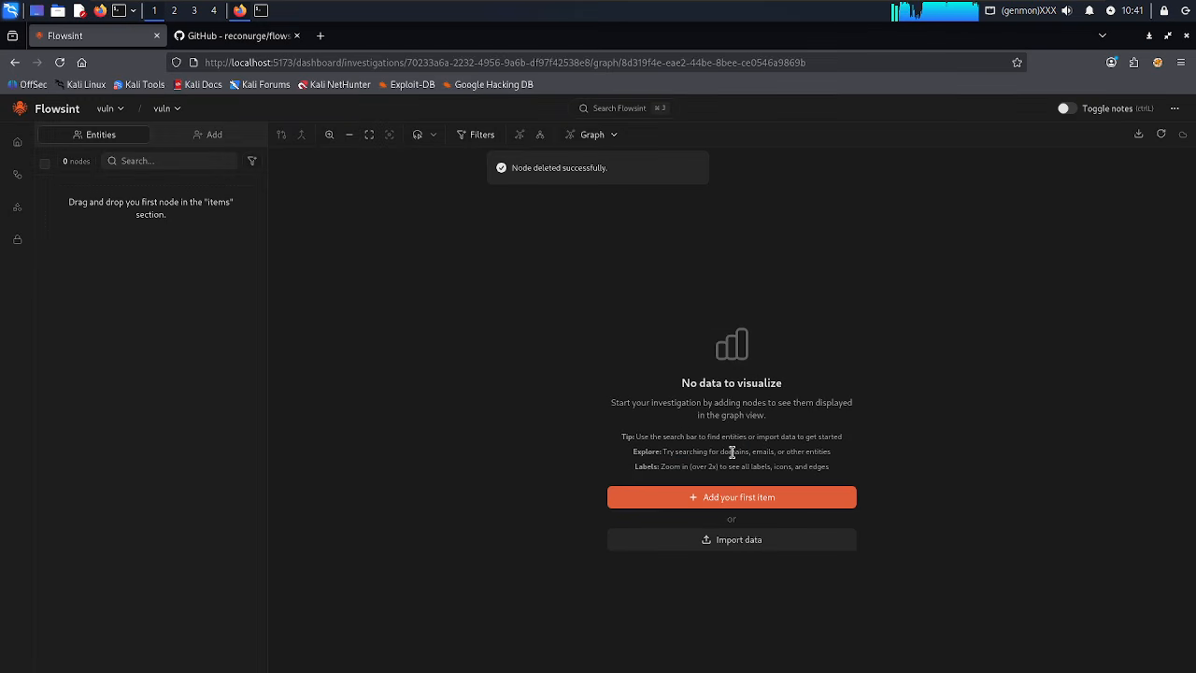
{"action": "left_click", "coordinate": [722, 496]}
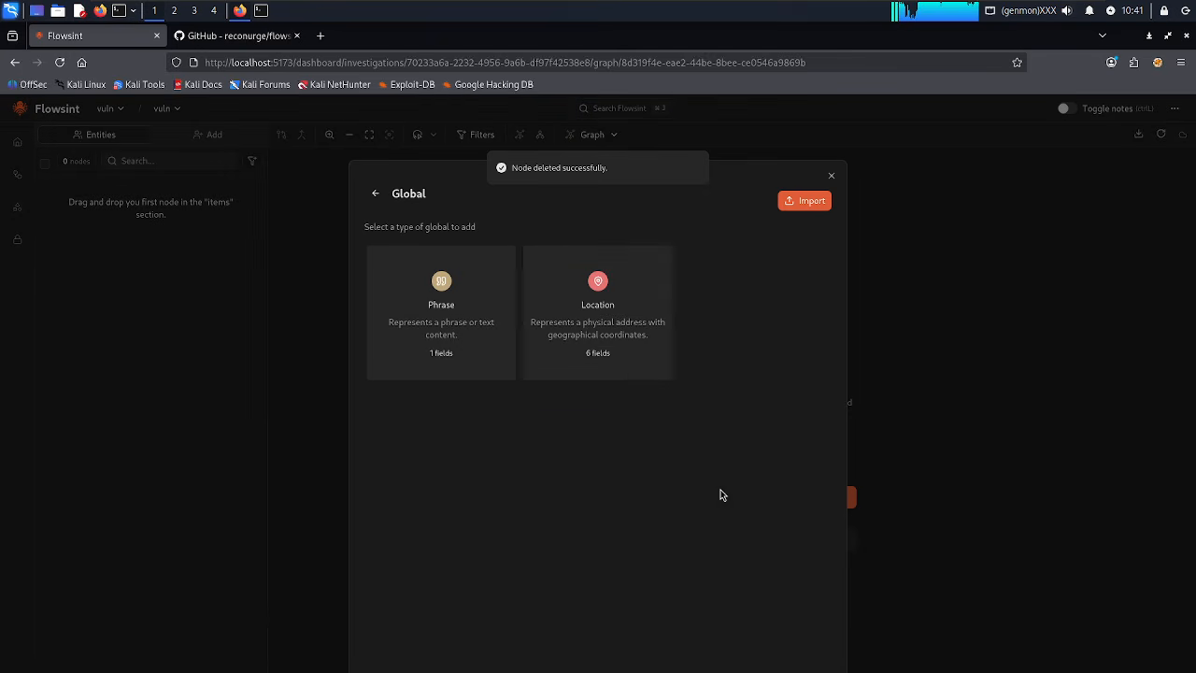
{"action": "left_click", "coordinate": [377, 194]}
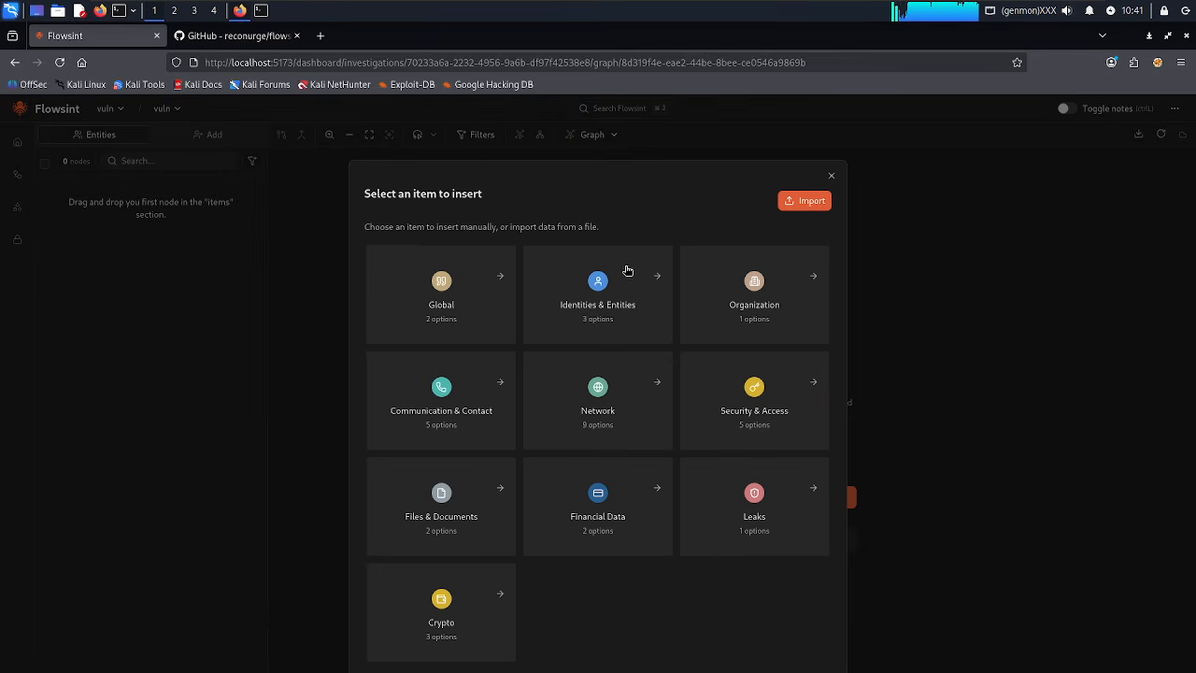
{"action": "left_click", "coordinate": [625, 299]}
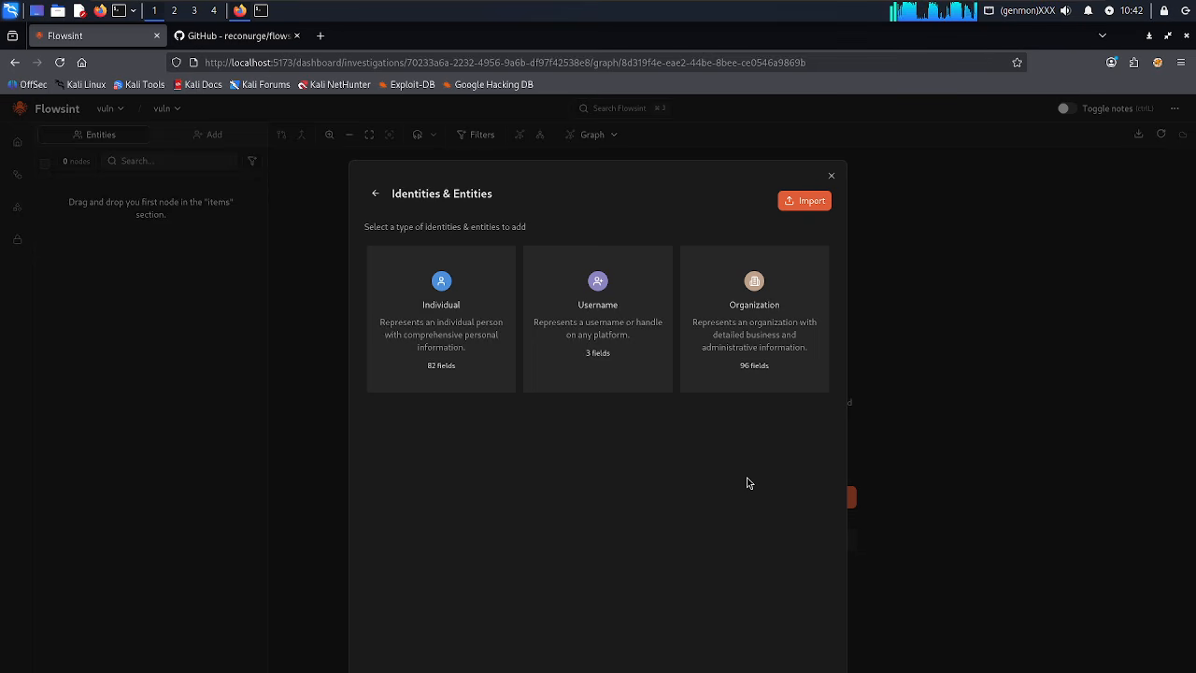
{"action": "left_click", "coordinate": [371, 194]}
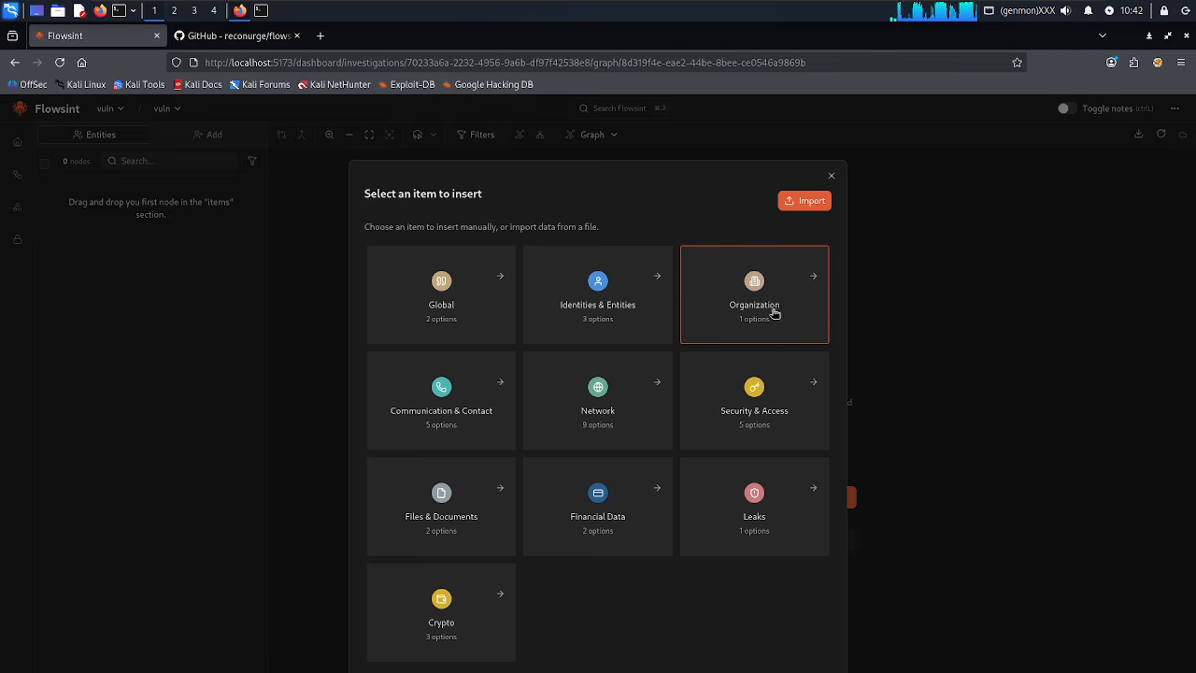
{"action": "left_click", "coordinate": [491, 410]}
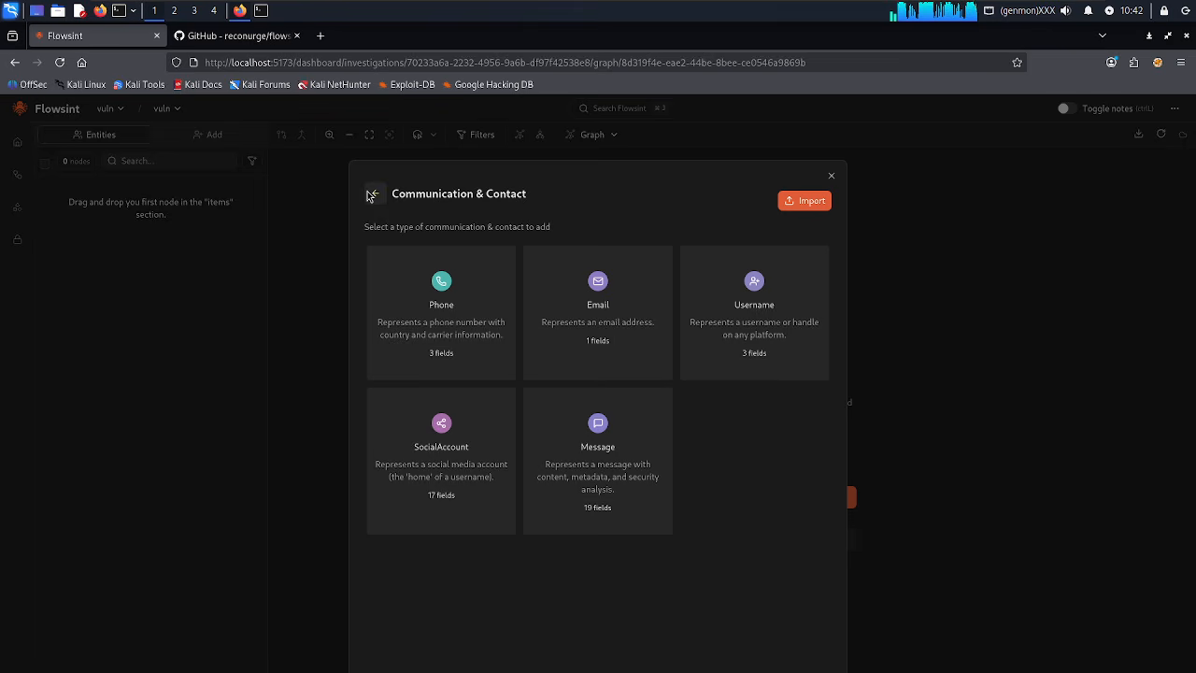
{"action": "left_click", "coordinate": [423, 489]}
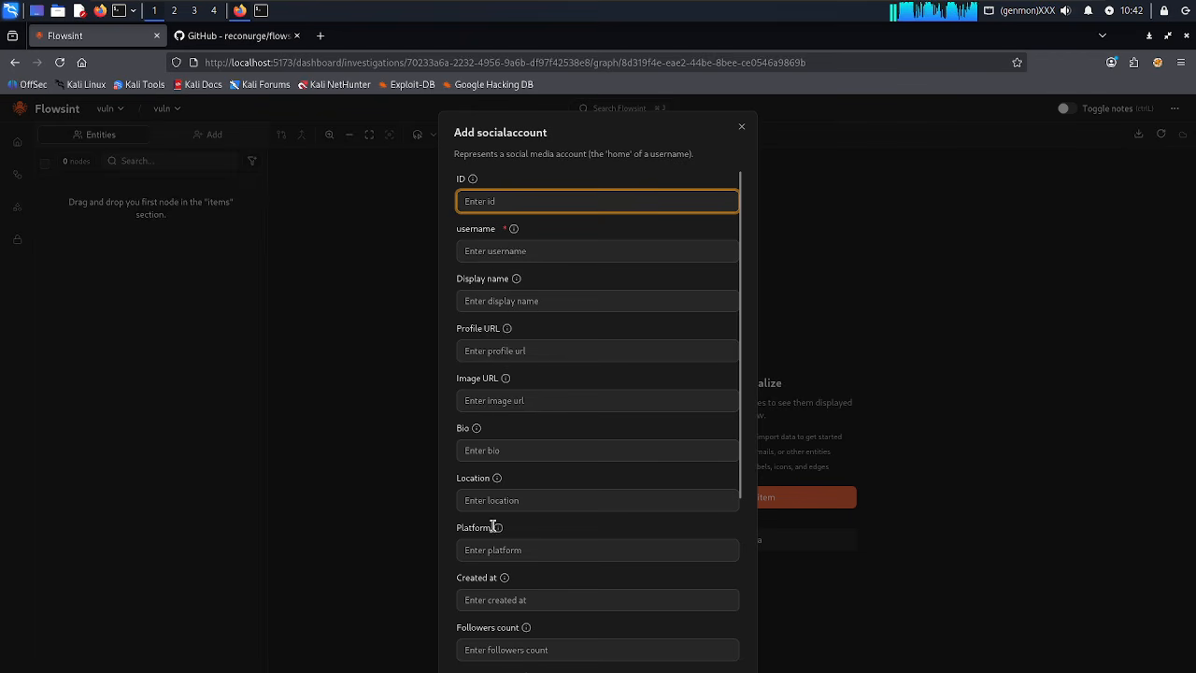
{"action": "scroll", "coordinate": [504, 550], "scroll_direction": "down", "scroll_amount": 2}
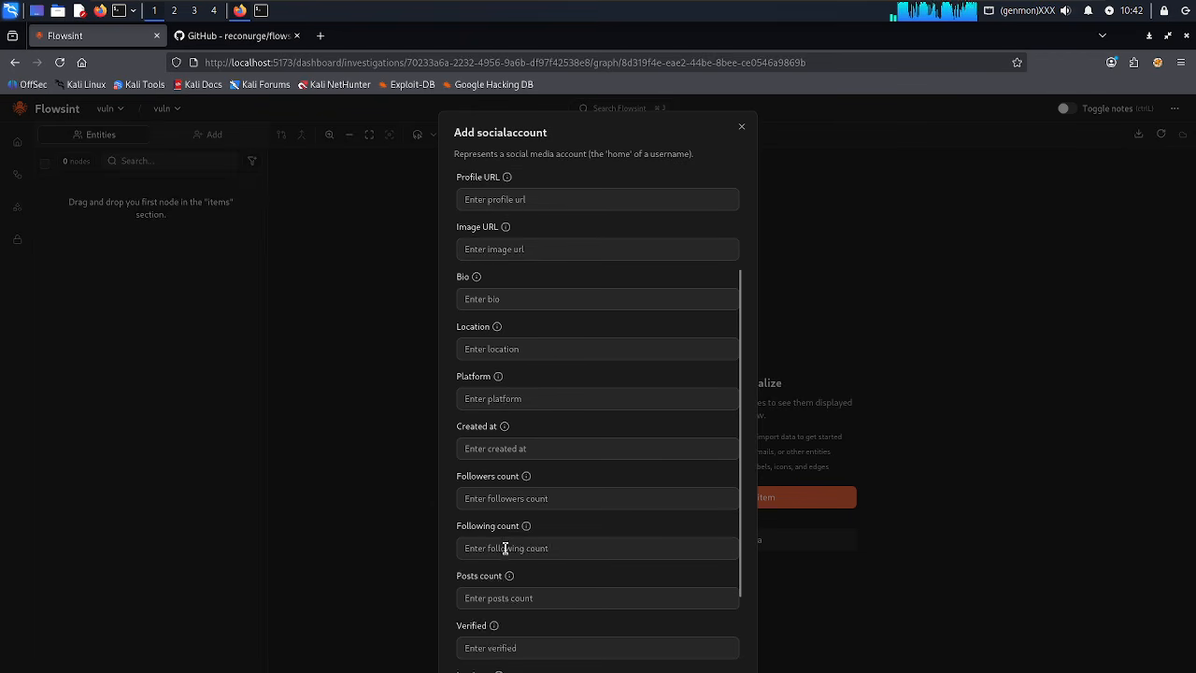
{"action": "scroll", "coordinate": [506, 553], "scroll_direction": "down", "scroll_amount": 3}
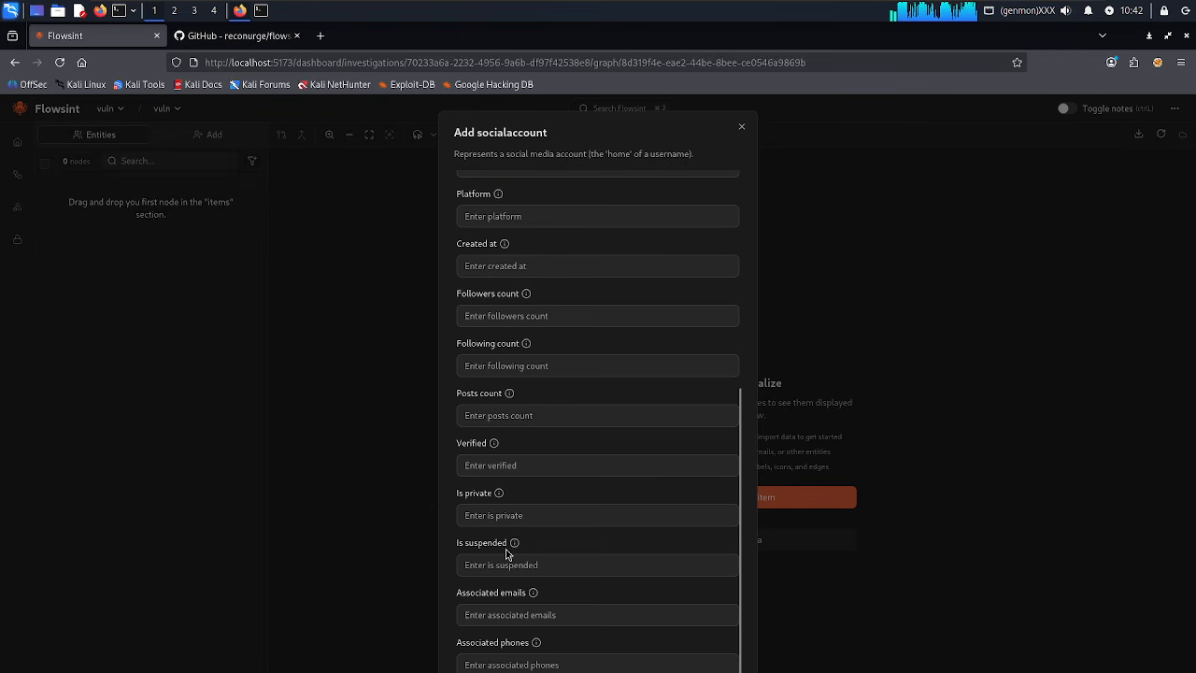
{"action": "left_click", "coordinate": [742, 126]}
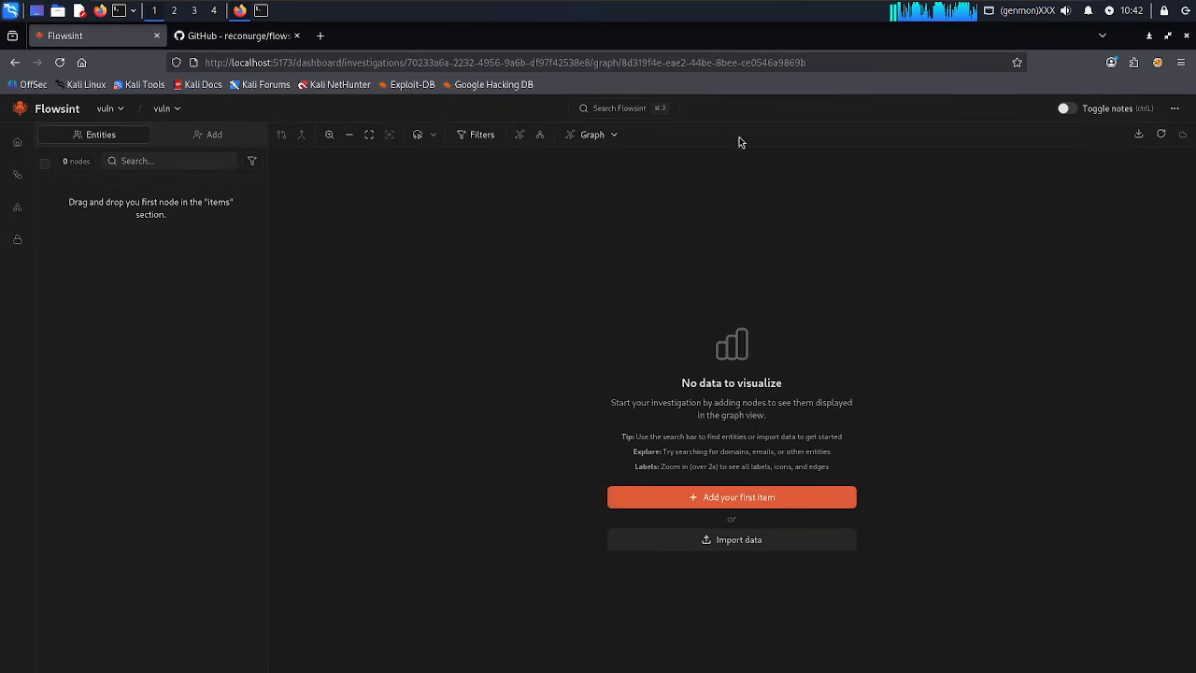
Open the item picker and browse the Security & Access, Files & Documents, Financial Data and Leaks categories.
{"action": "left_click", "coordinate": [720, 497]}
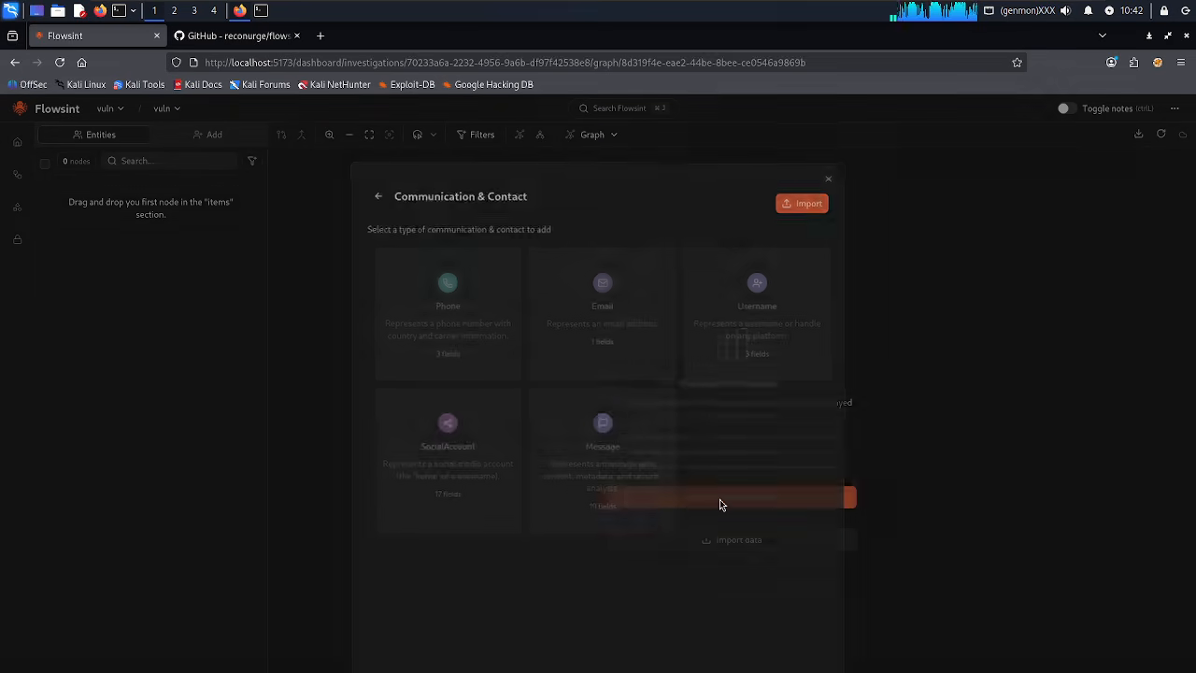
{"action": "left_click", "coordinate": [374, 194]}
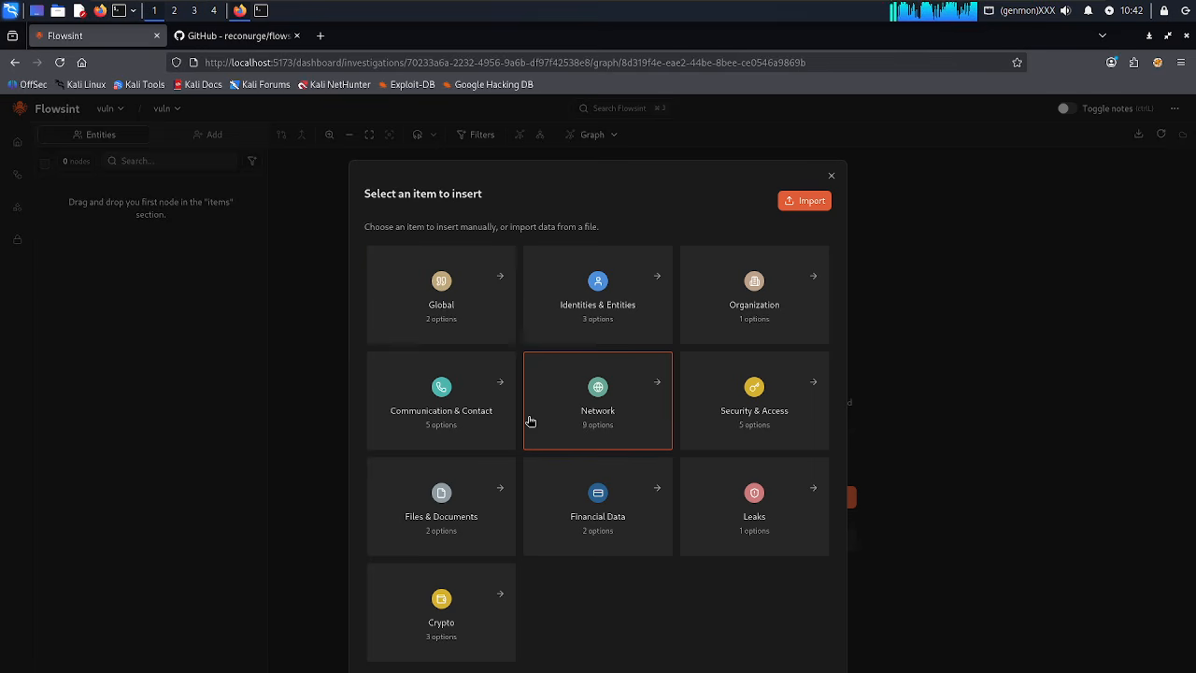
{"action": "left_click", "coordinate": [766, 434]}
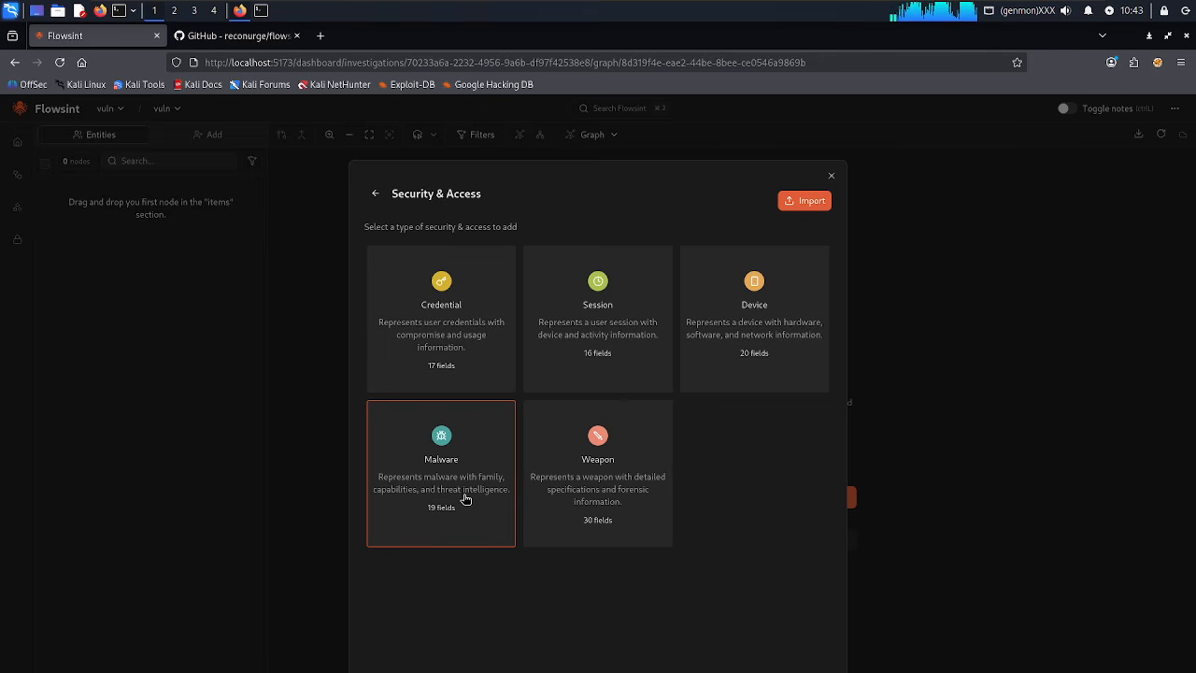
{"action": "left_click", "coordinate": [374, 196]}
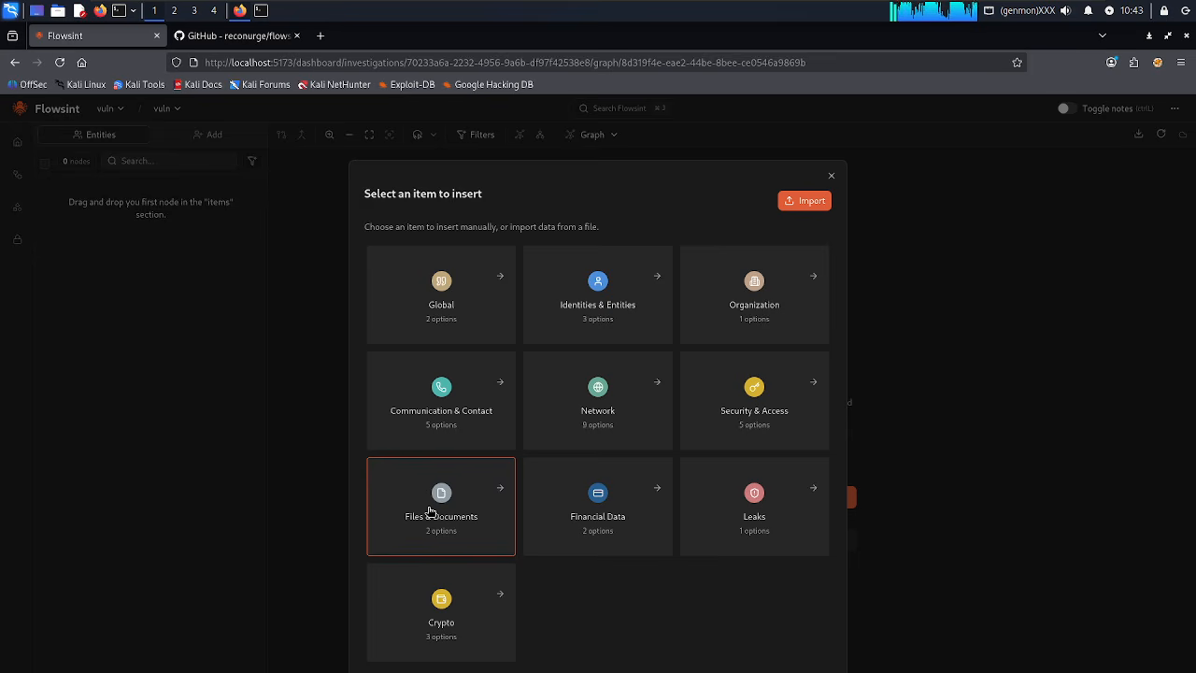
{"action": "left_click", "coordinate": [427, 509]}
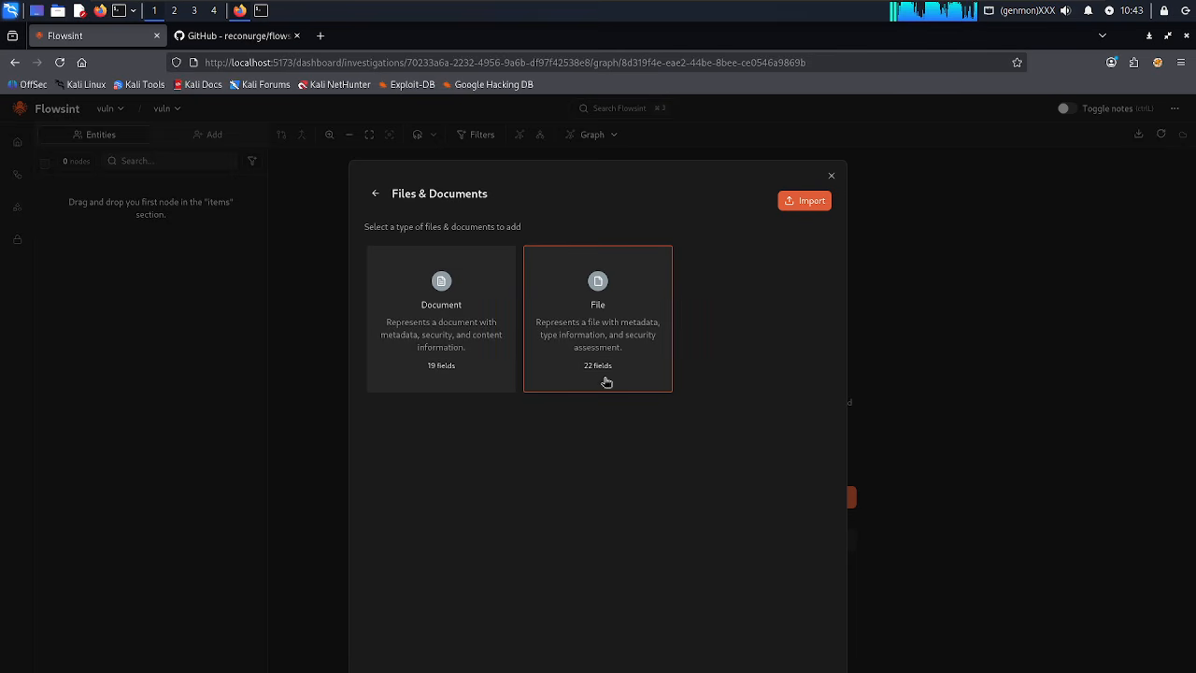
{"action": "left_click", "coordinate": [375, 195]}
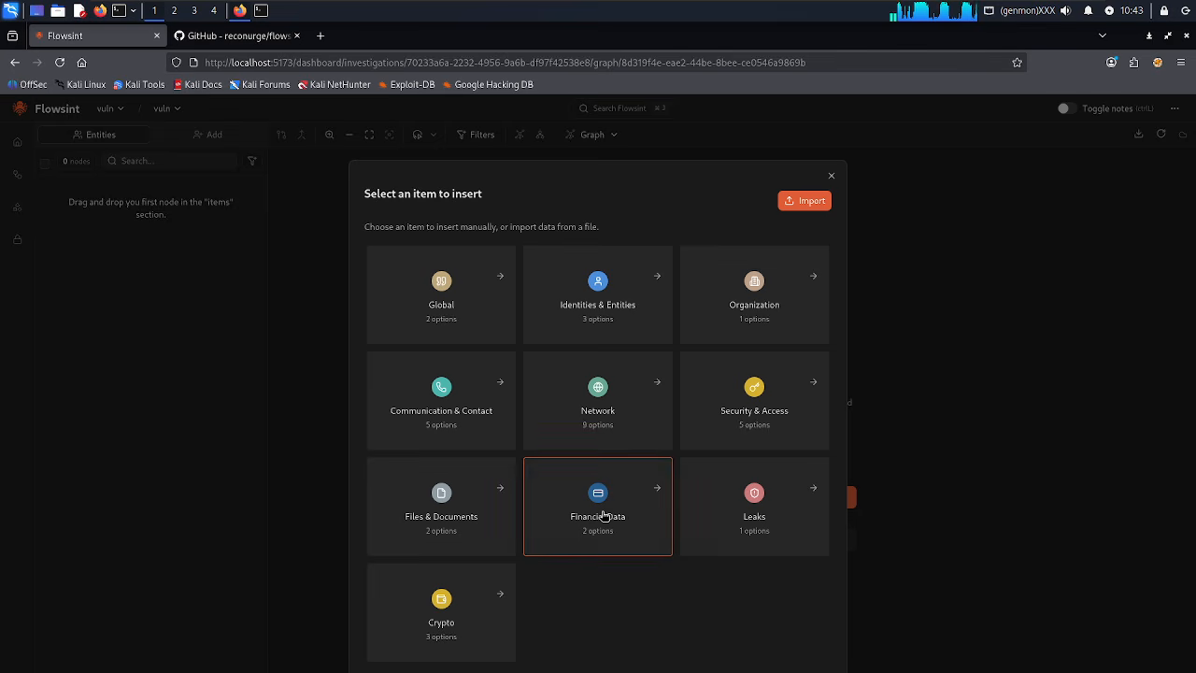
{"action": "left_click", "coordinate": [602, 516]}
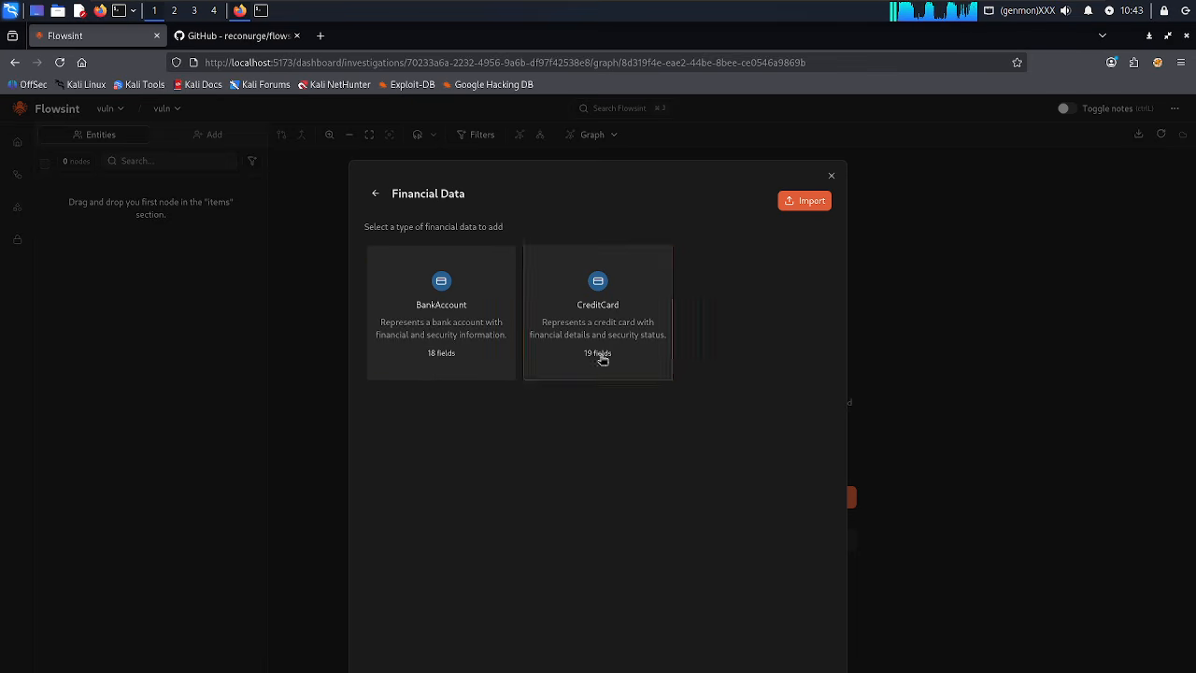
{"action": "left_click", "coordinate": [375, 194]}
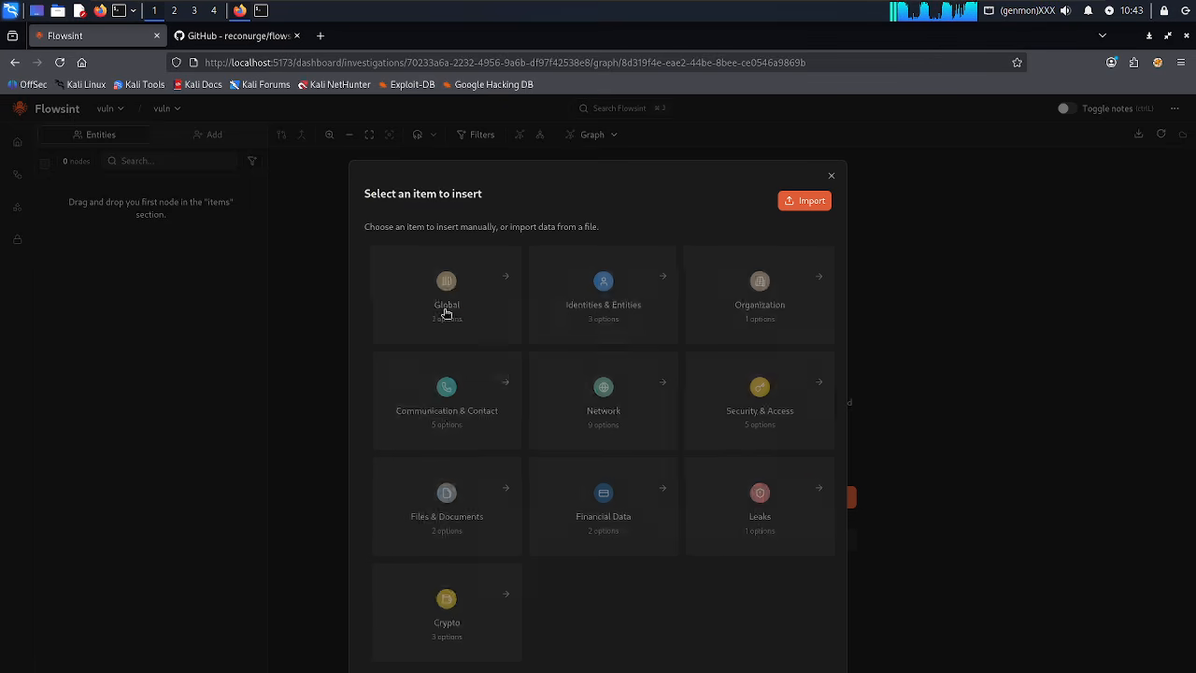
{"action": "left_click", "coordinate": [789, 545]}
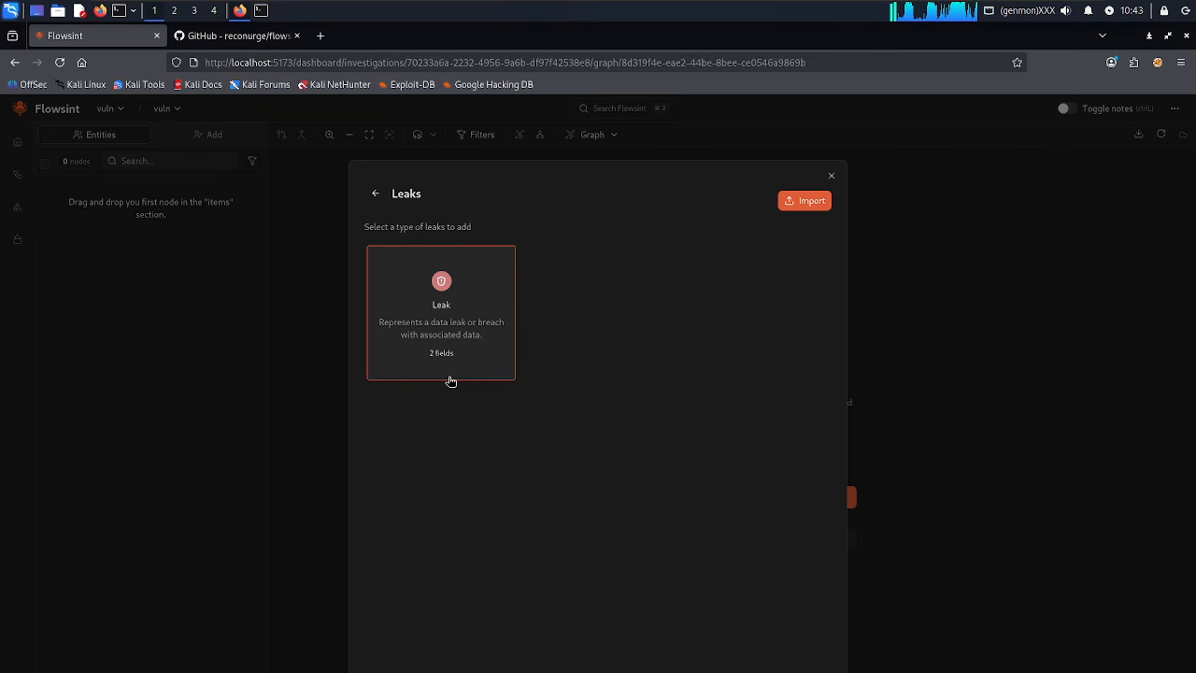
{"action": "left_click", "coordinate": [371, 195]}
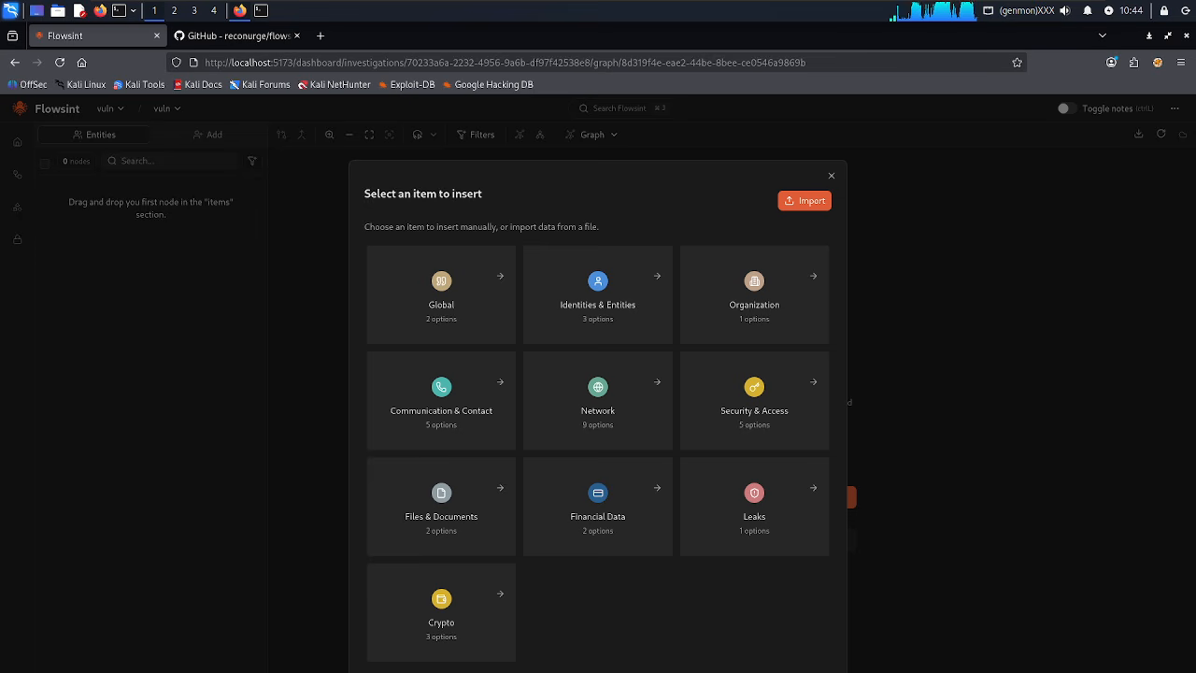
Browse the Network entity types, start then cancel a Domain entity, and reopen the item chooser.
{"action": "left_click", "coordinate": [617, 425]}
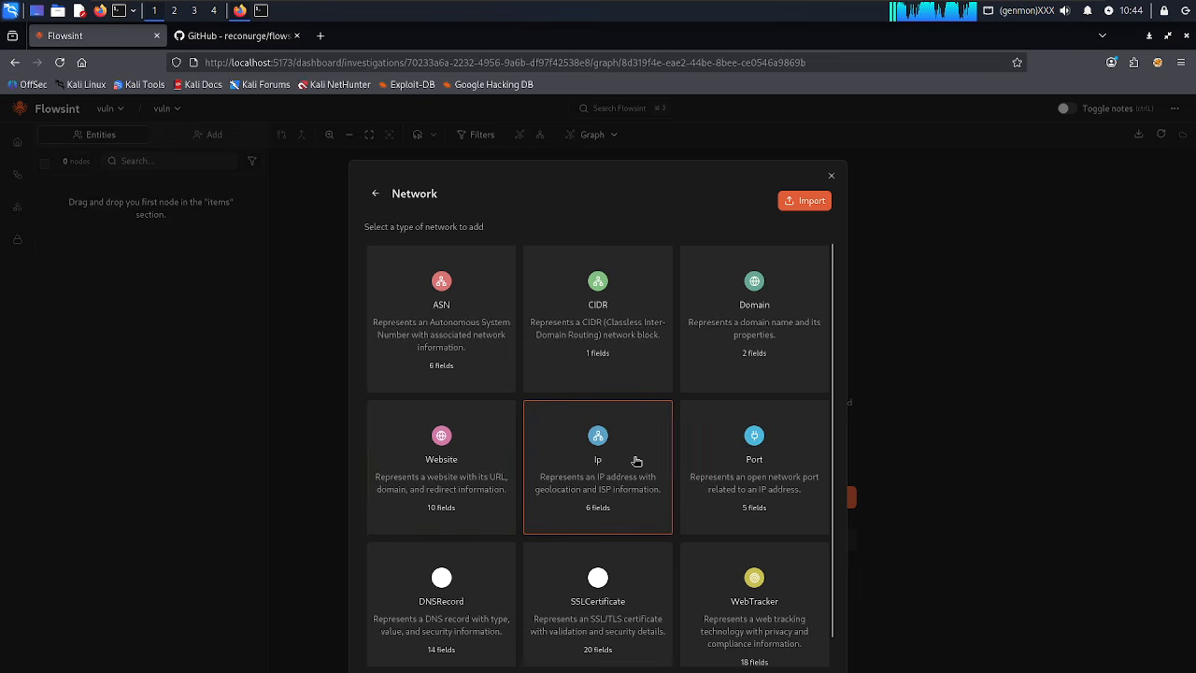
{"action": "scroll", "coordinate": [635, 461], "scroll_direction": "down", "scroll_amount": 1}
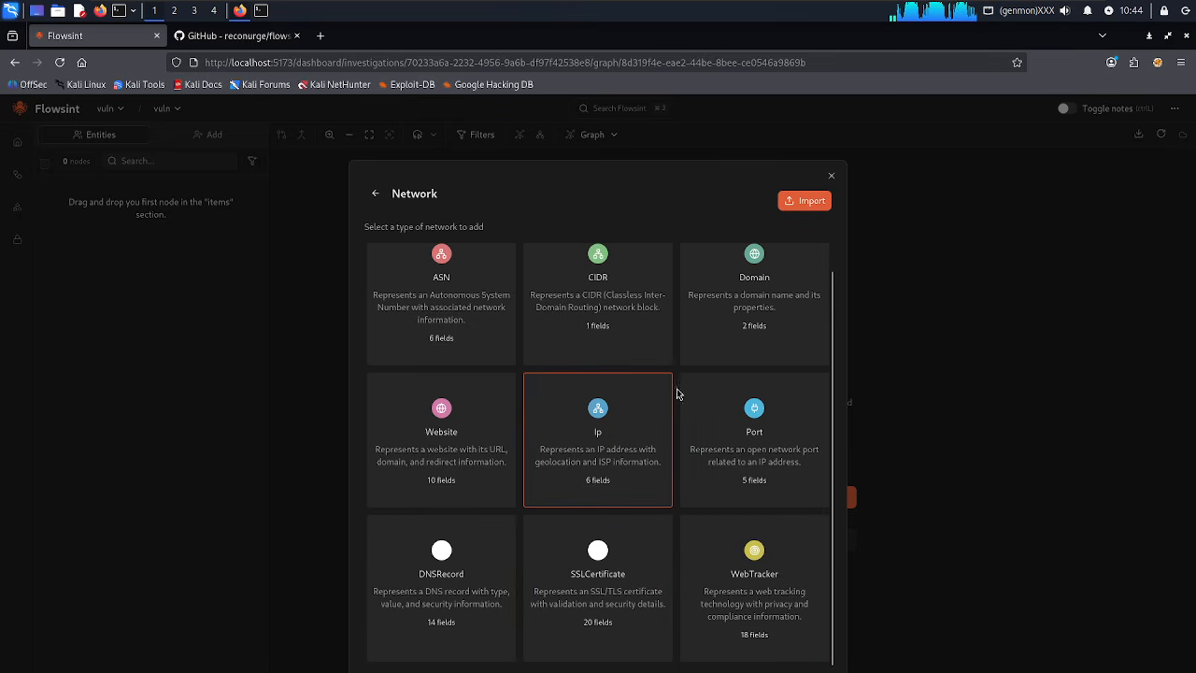
{"action": "left_click", "coordinate": [739, 356]}
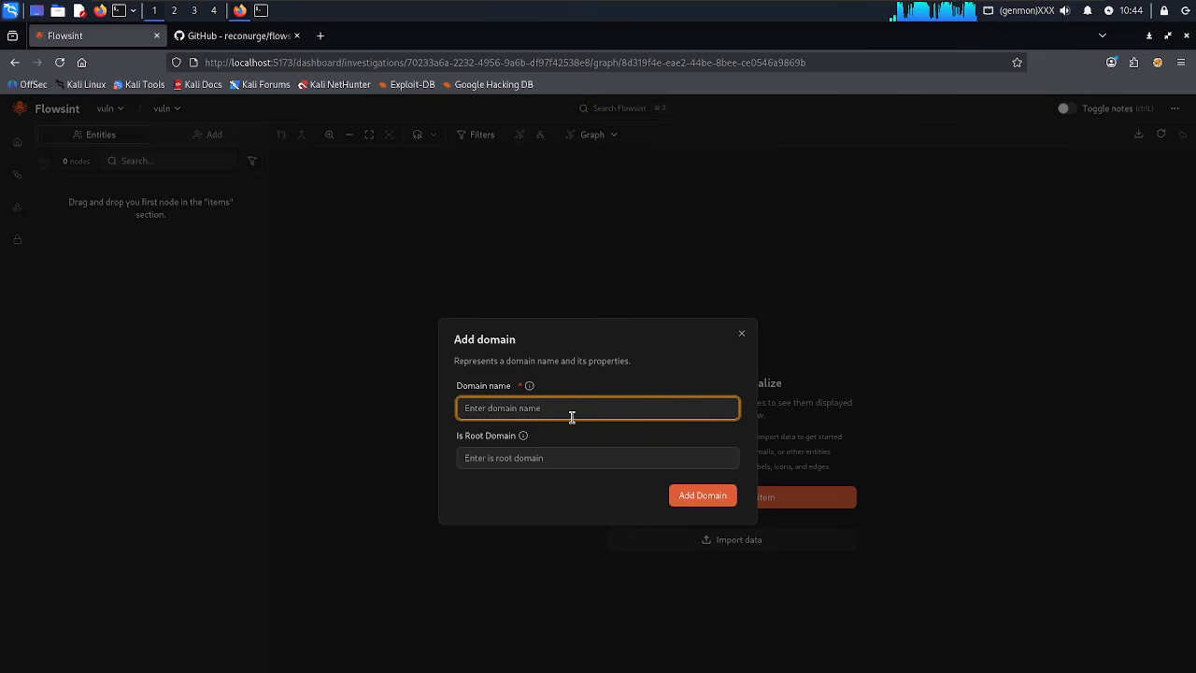
{"action": "left_click", "coordinate": [744, 339]}
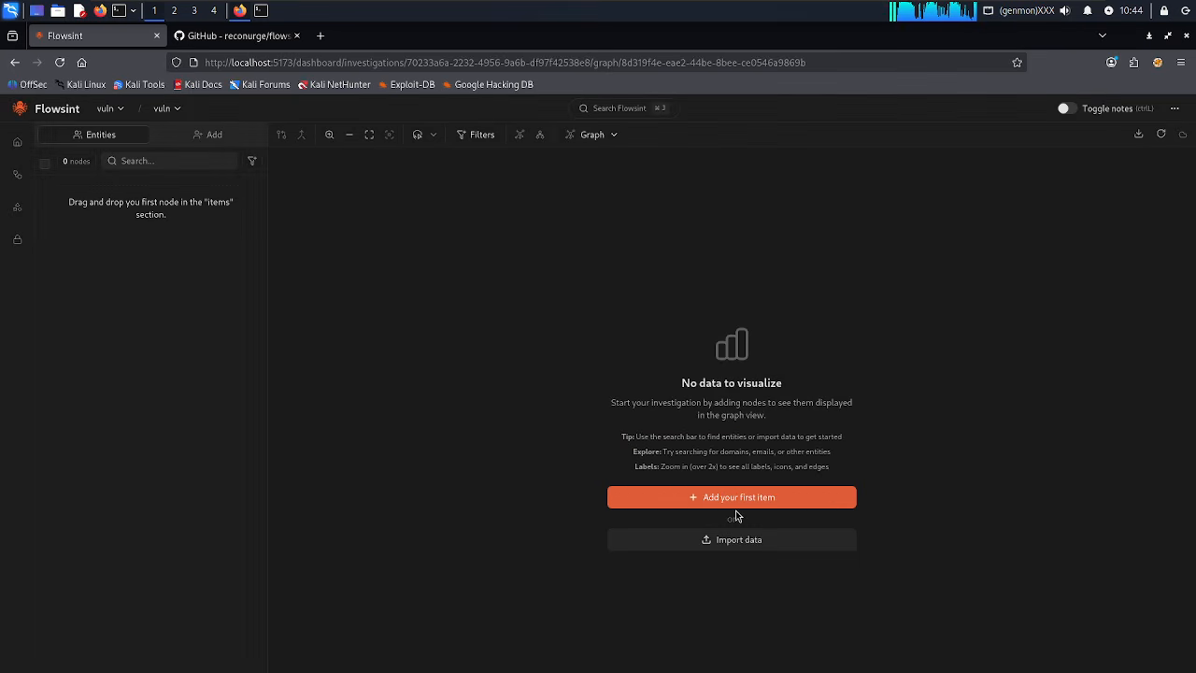
{"action": "left_click", "coordinate": [746, 496]}
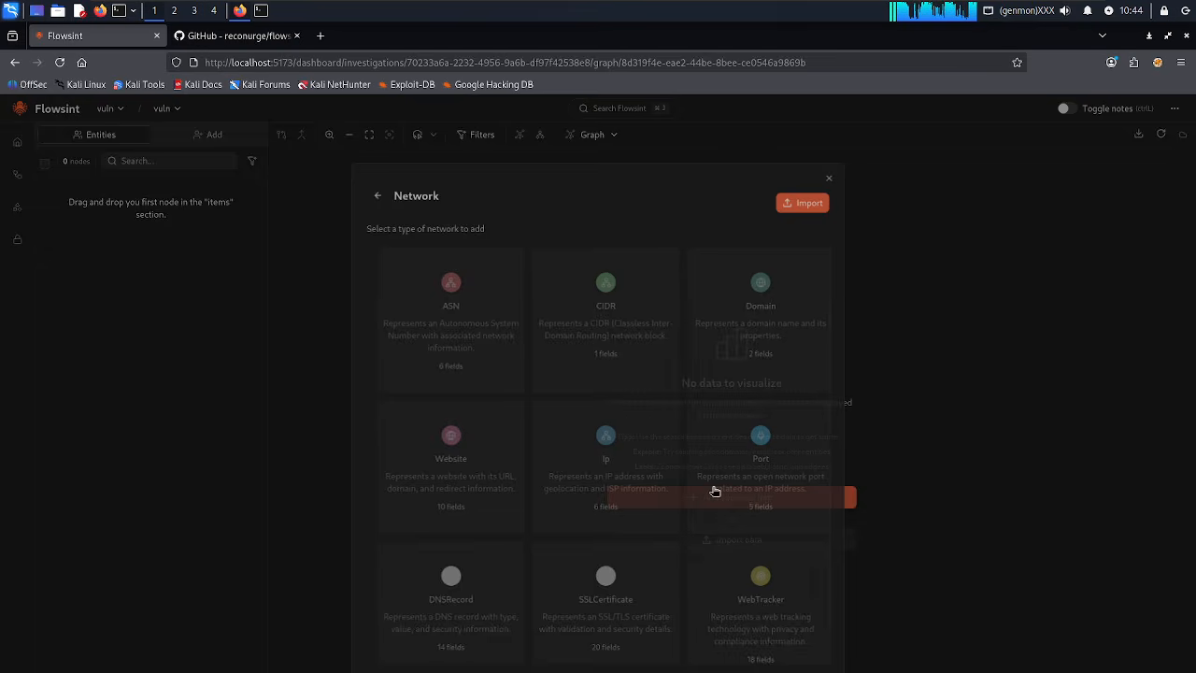
{"action": "left_click", "coordinate": [465, 488]}
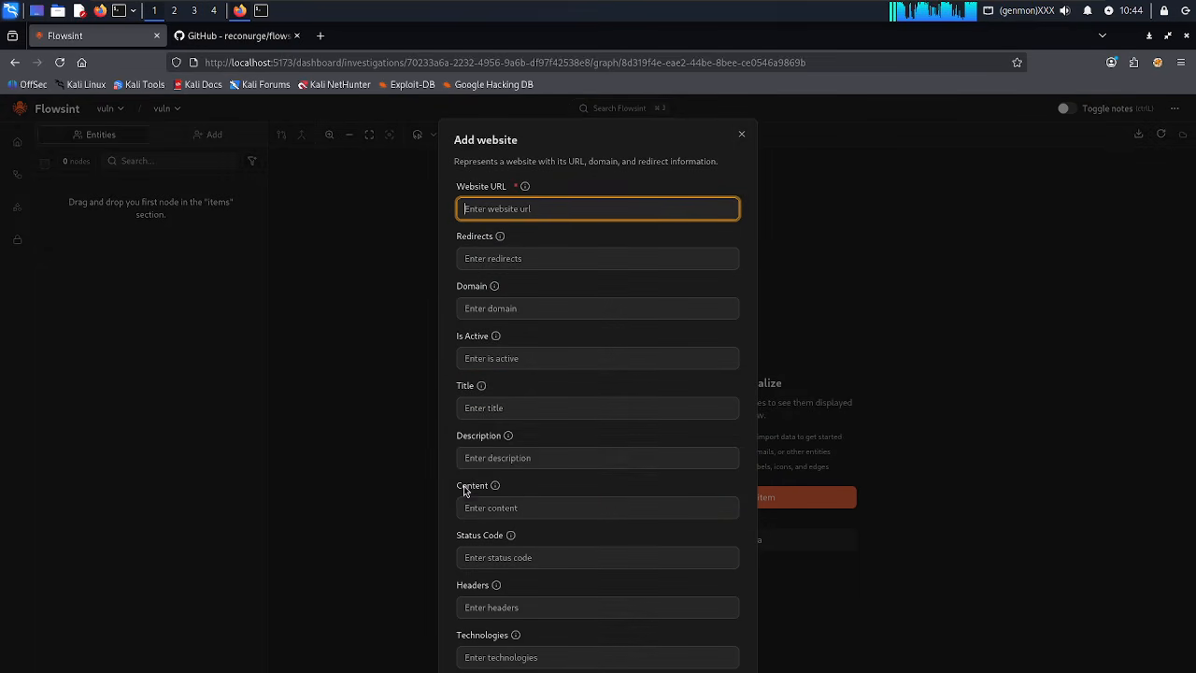
{"action": "left_click", "coordinate": [561, 211]}
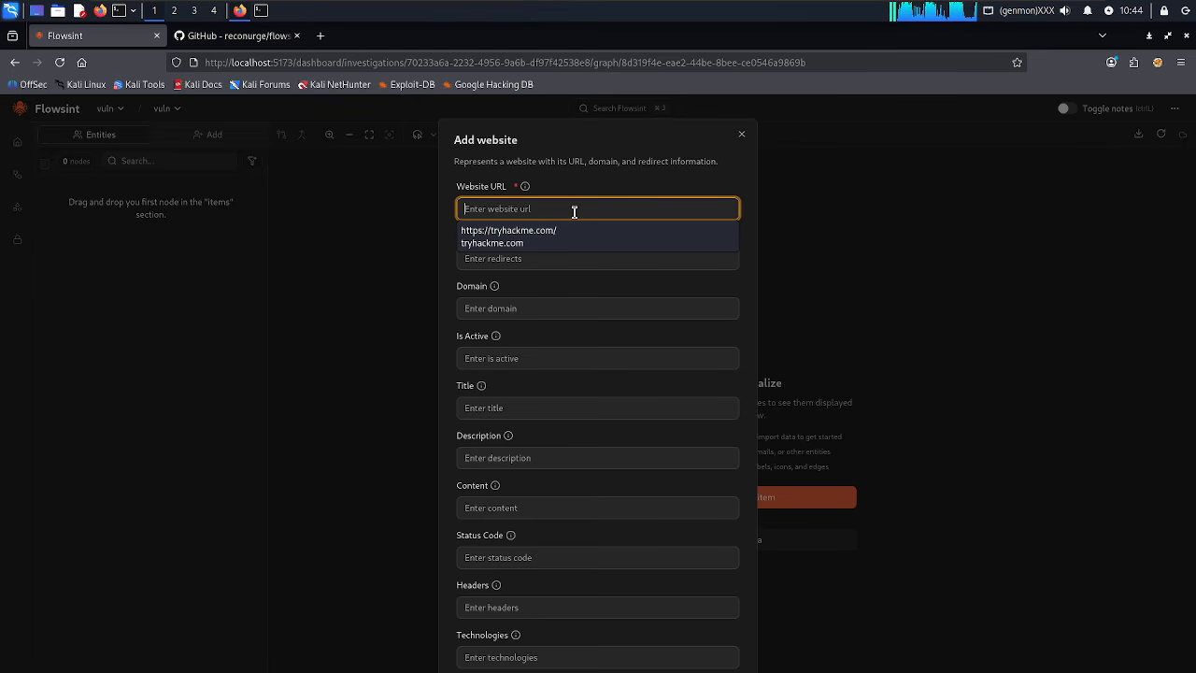
{"action": "type", "text": "trip.co"}
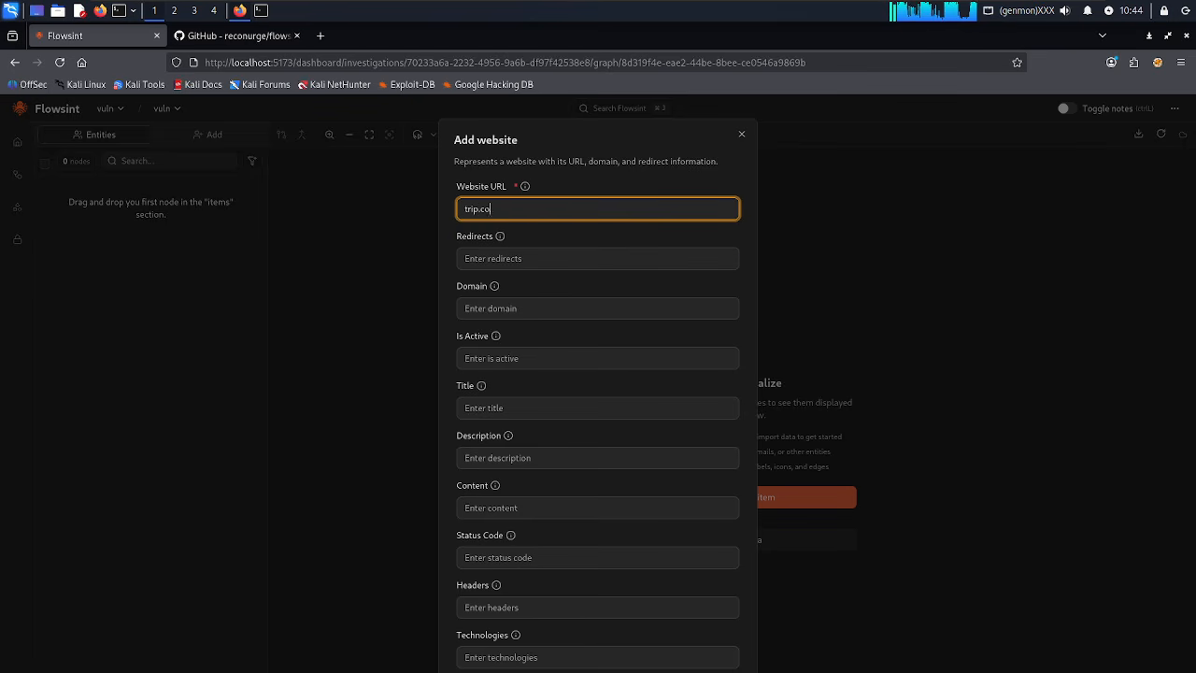
{"action": "type", "text": "m"}
{"action": "key", "text": "Left"}
{"action": "key", "text": "Left"}
{"action": "key", "text": "Left"}
{"action": "key", "text": "Left"}
{"action": "key", "text": "Left"}
{"action": "key", "text": "Left"}
{"action": "key", "text": "Left"}
{"action": "key", "text": "Left"}
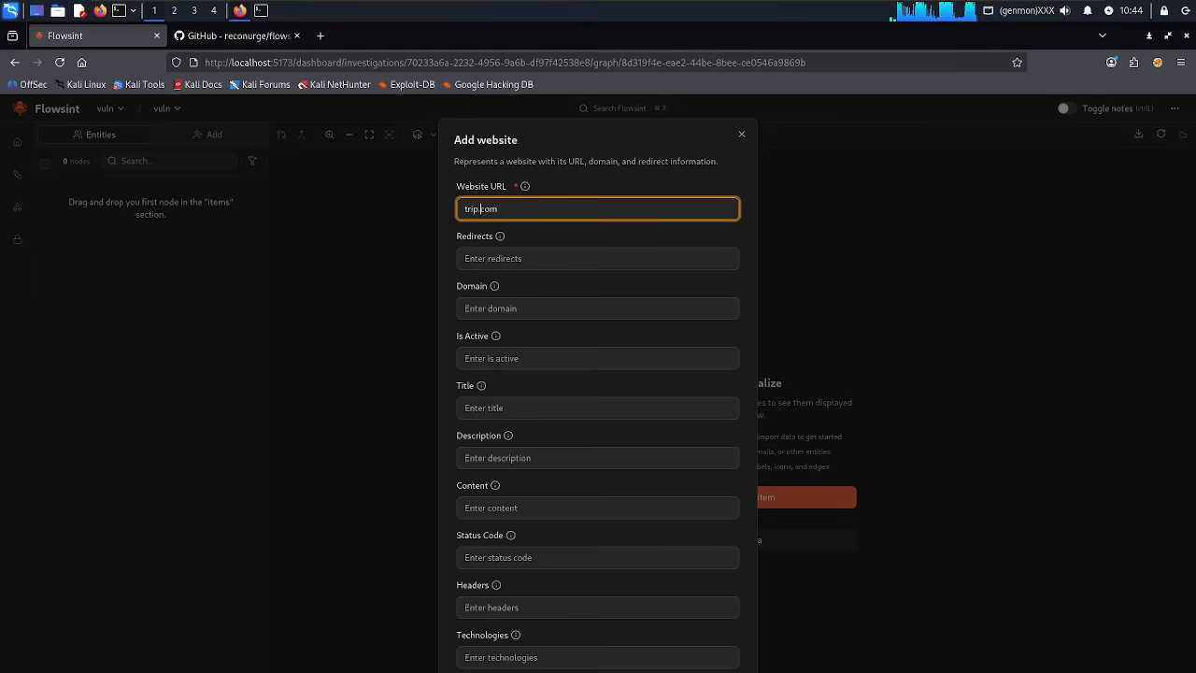
{"action": "type", "text": "https://"}
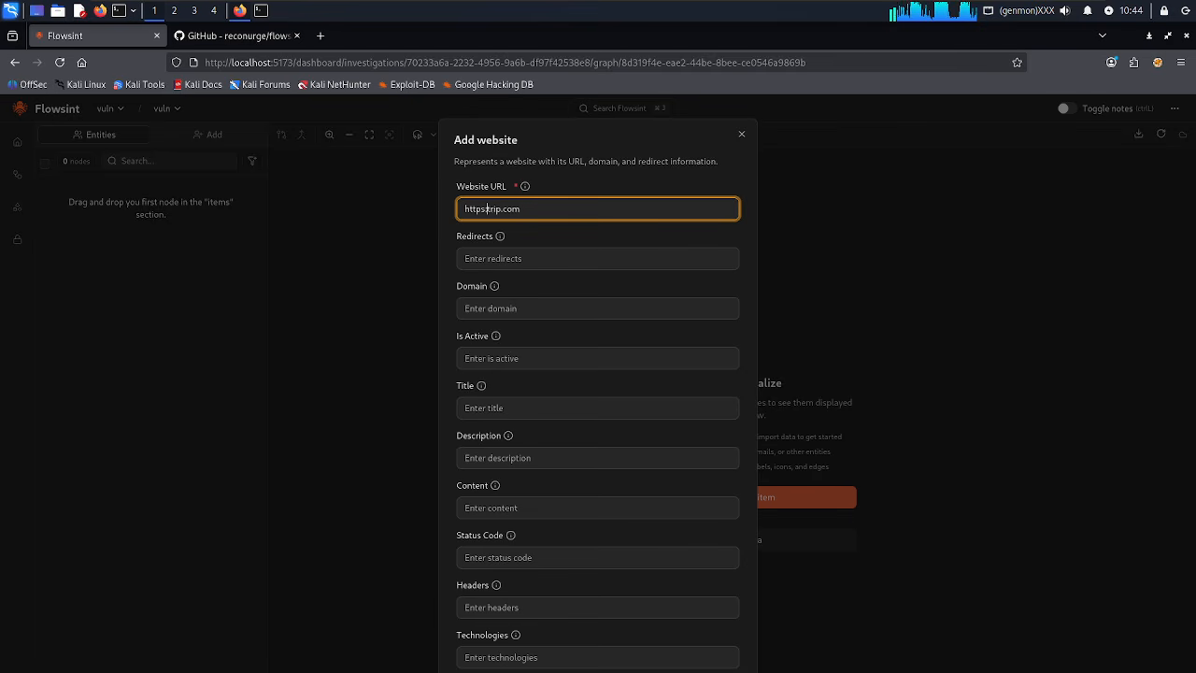
{"action": "left_click", "coordinate": [514, 311]}
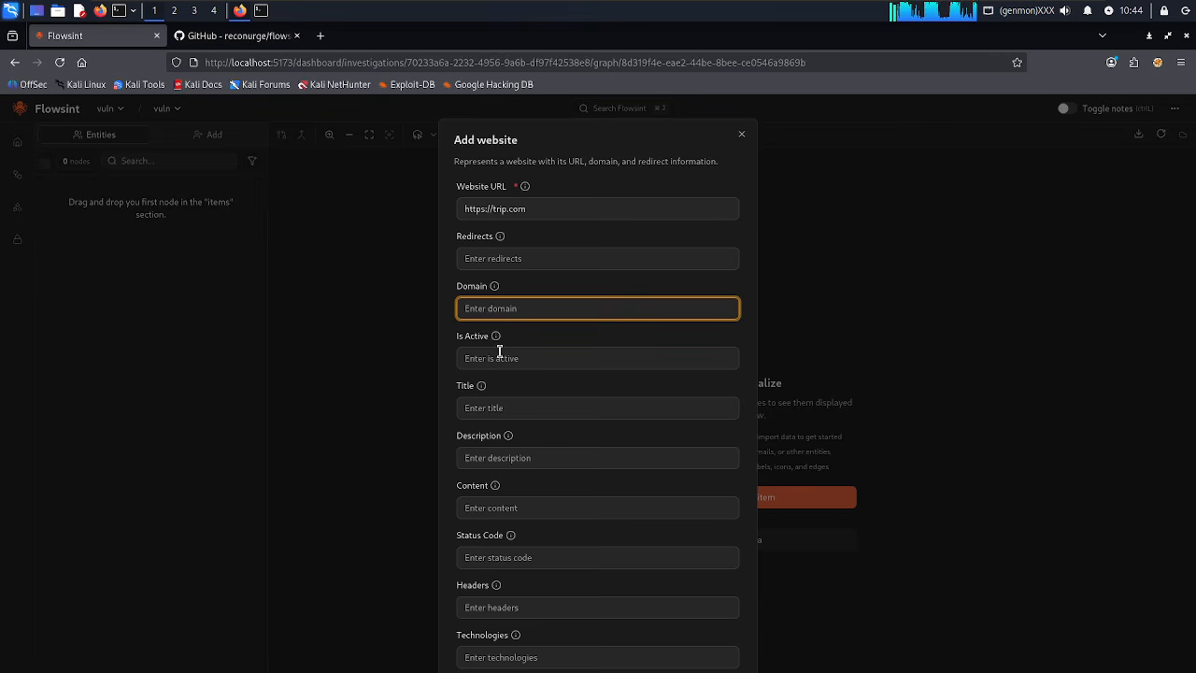
{"action": "left_click", "coordinate": [499, 356]}
{"action": "type", "text": "yes"}
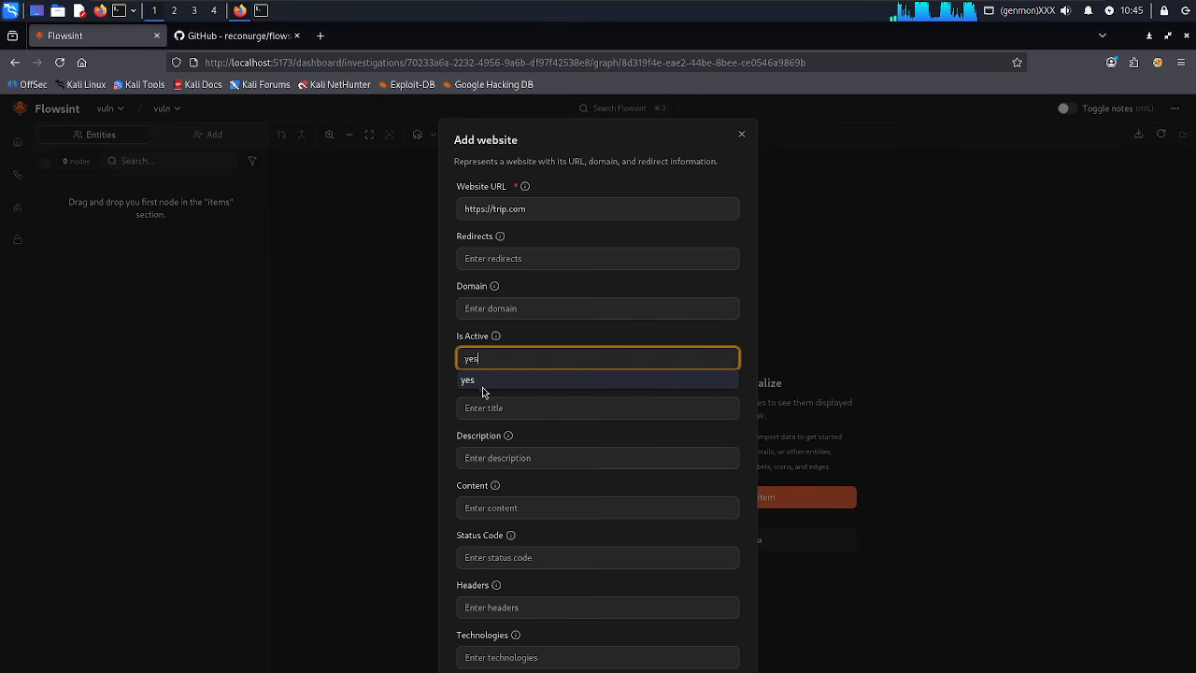
{"action": "left_click", "coordinate": [483, 392]}
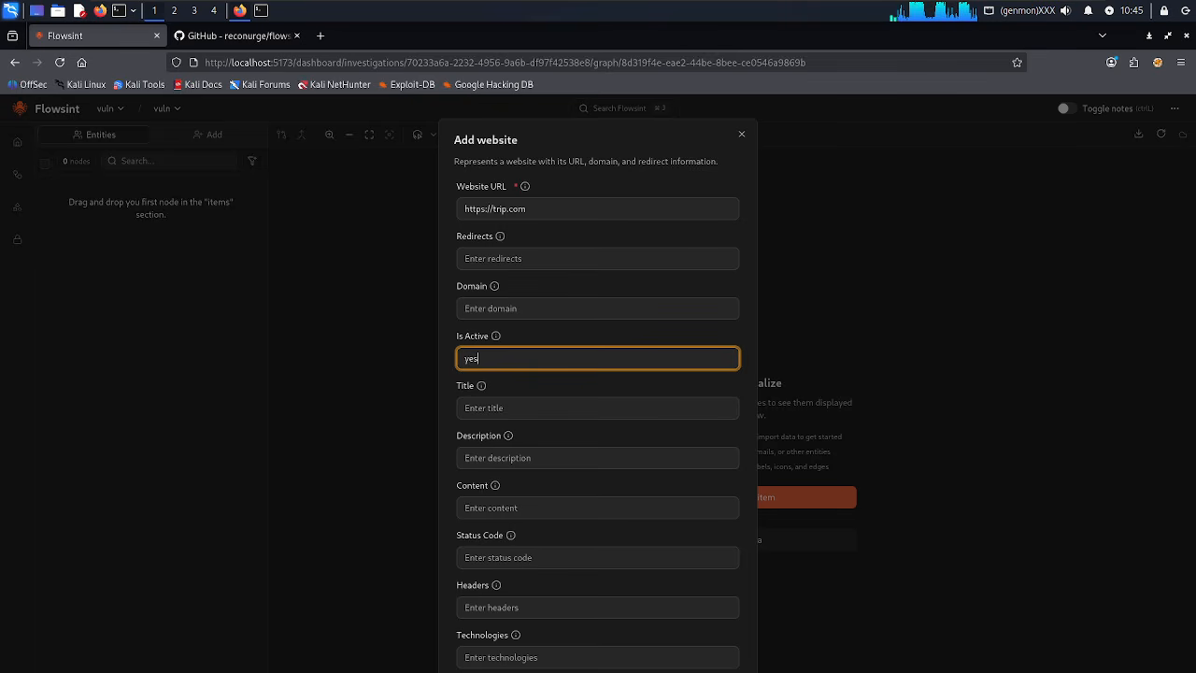
{"action": "key", "text": "Return"}
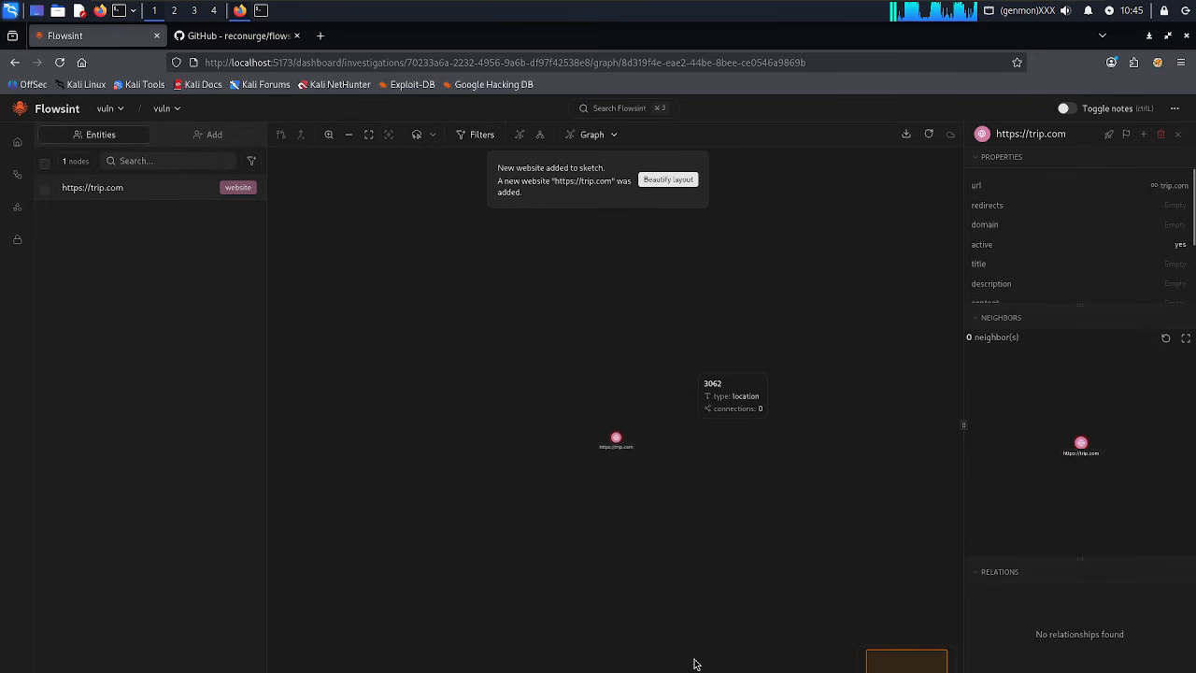
{"action": "left_click", "coordinate": [328, 137]}
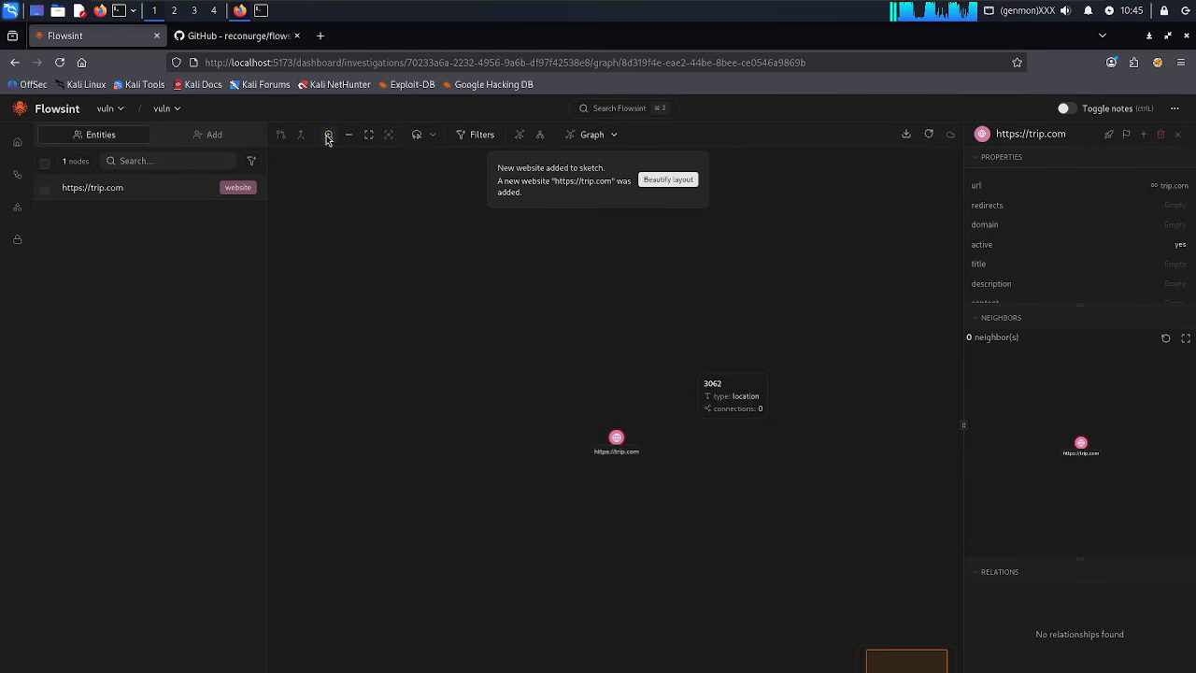
{"action": "right_click", "coordinate": [618, 442]}
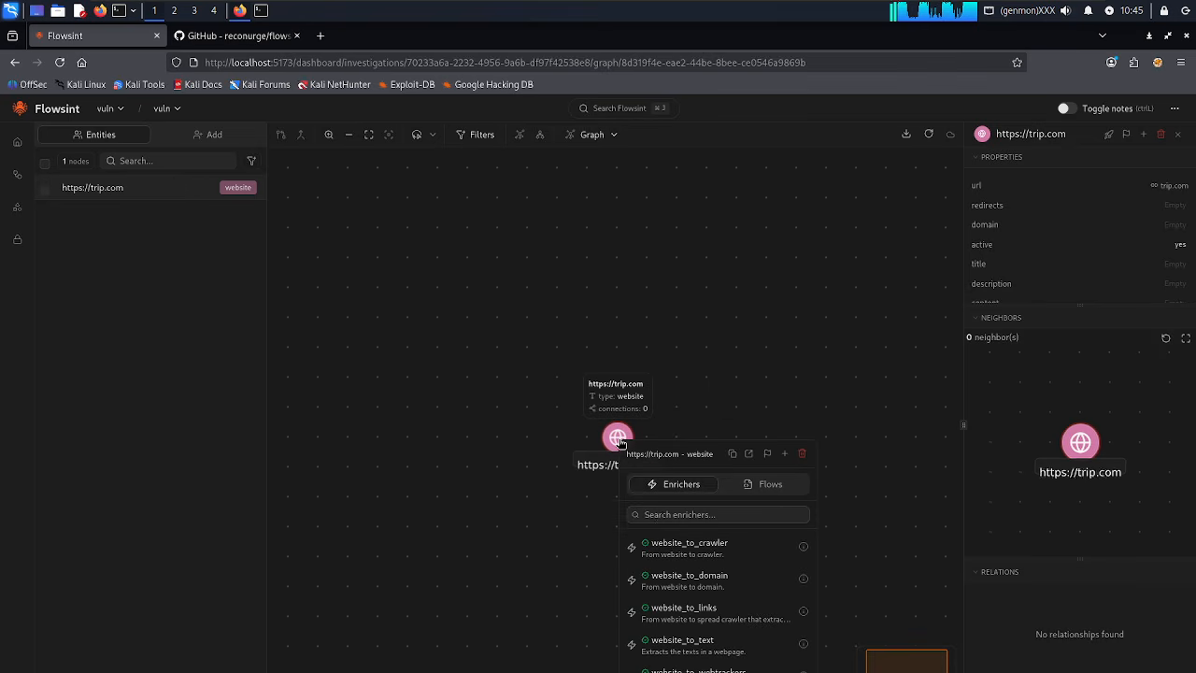
{"action": "left_click", "coordinate": [690, 592]}
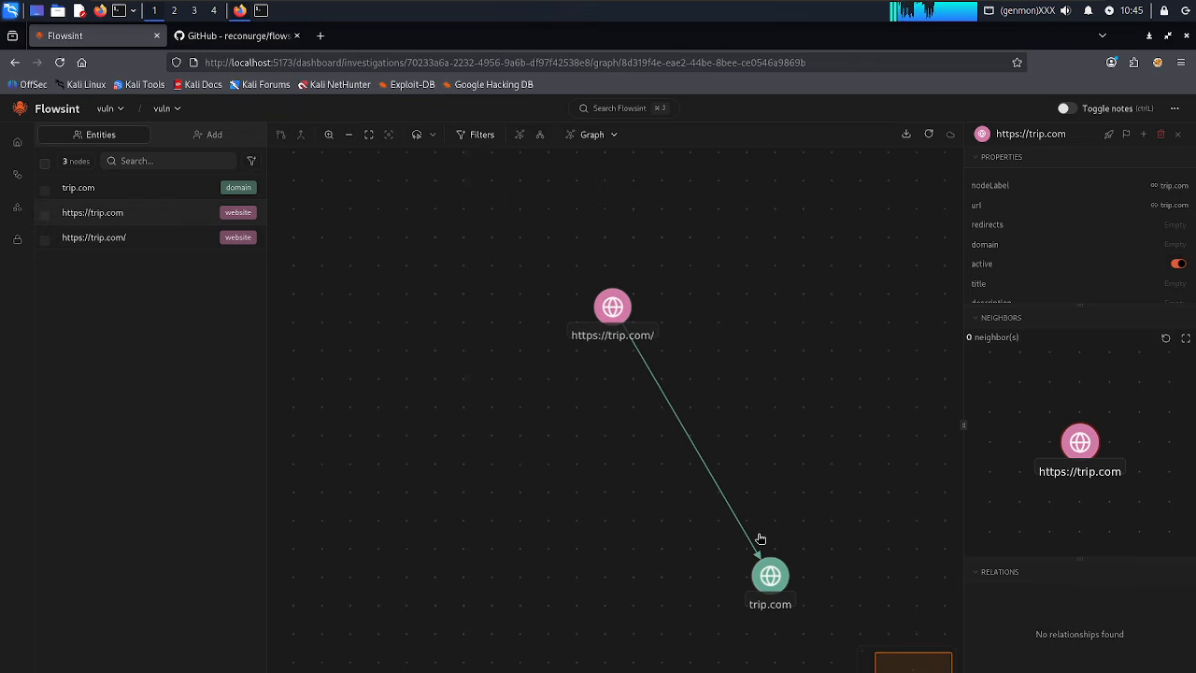
Resolve trip.com to IP 47.84.182.52 with domain_to_ip and bring it into view.
{"action": "right_click", "coordinate": [768, 572]}
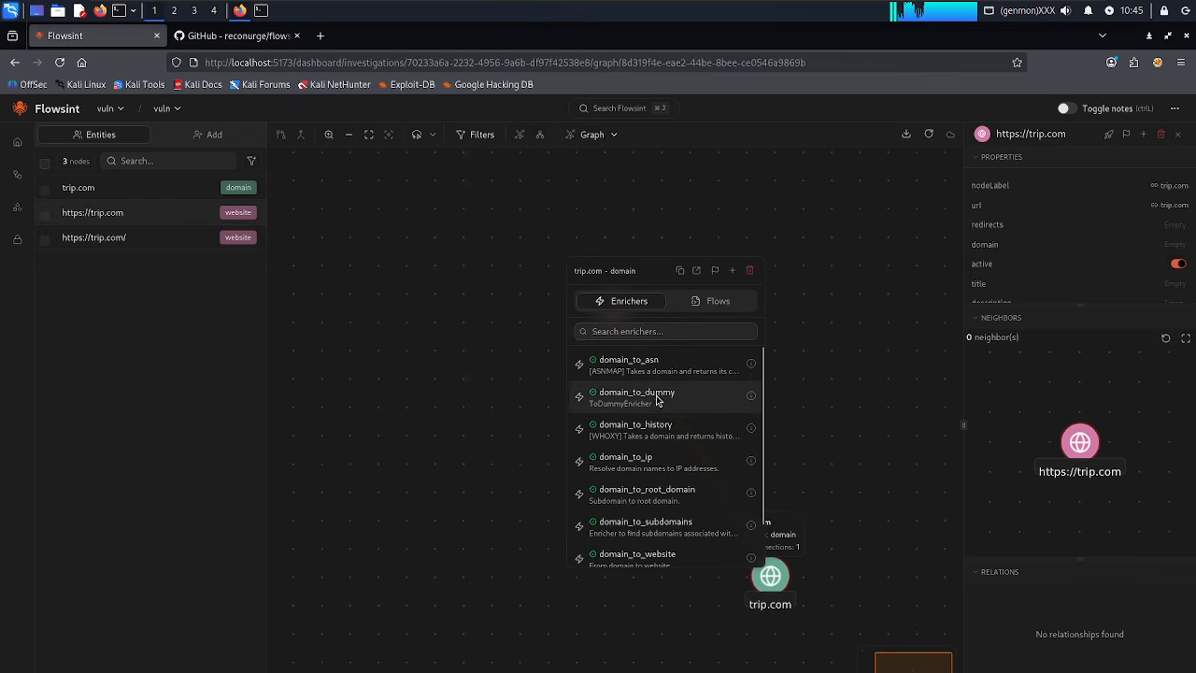
{"action": "left_click", "coordinate": [650, 463]}
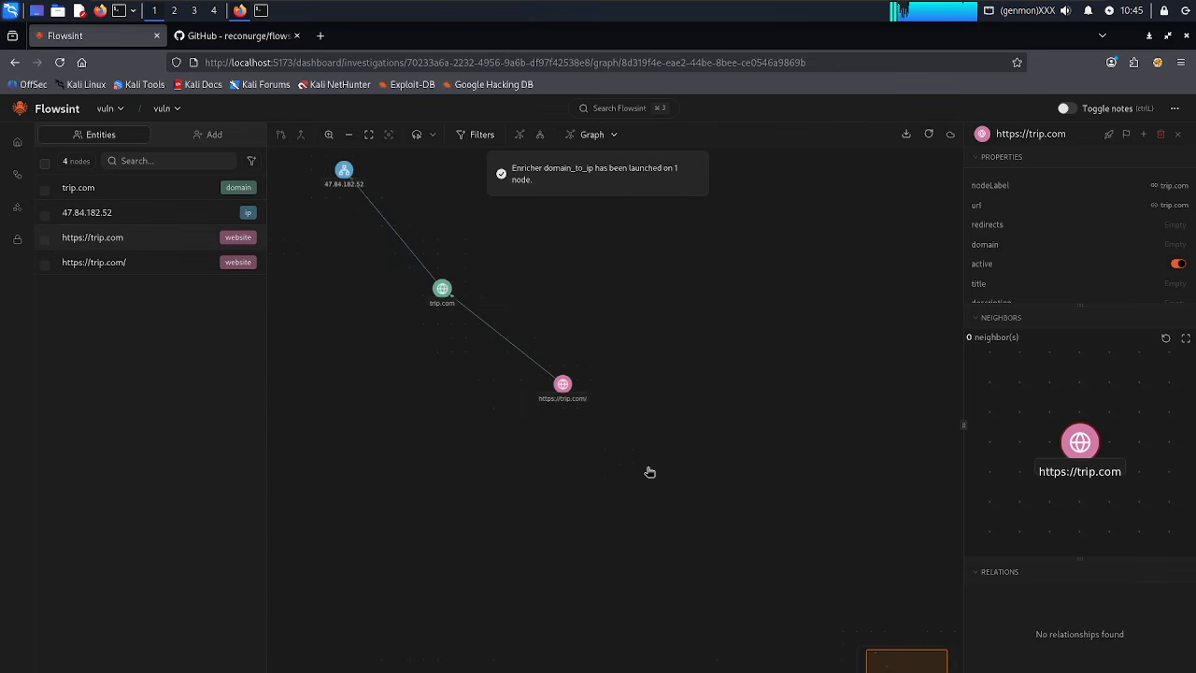
{"action": "left_click", "coordinate": [329, 136]}
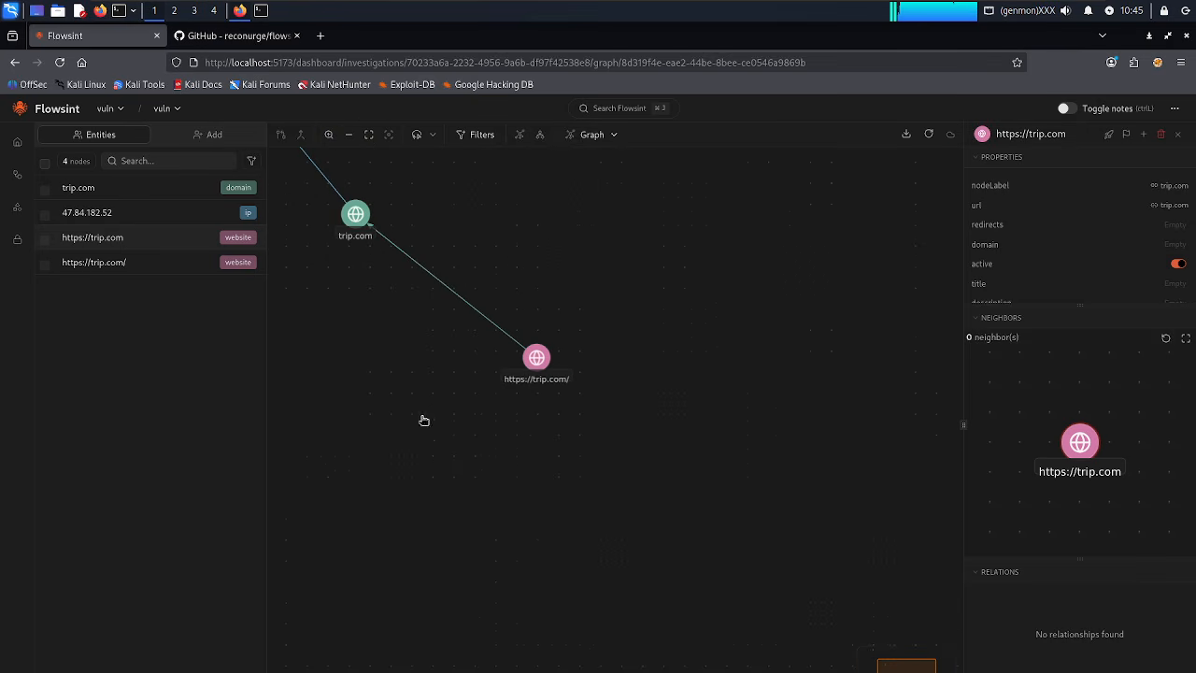
{"action": "left_click_drag", "start_coordinate": [403, 387], "coordinate": [675, 616]}
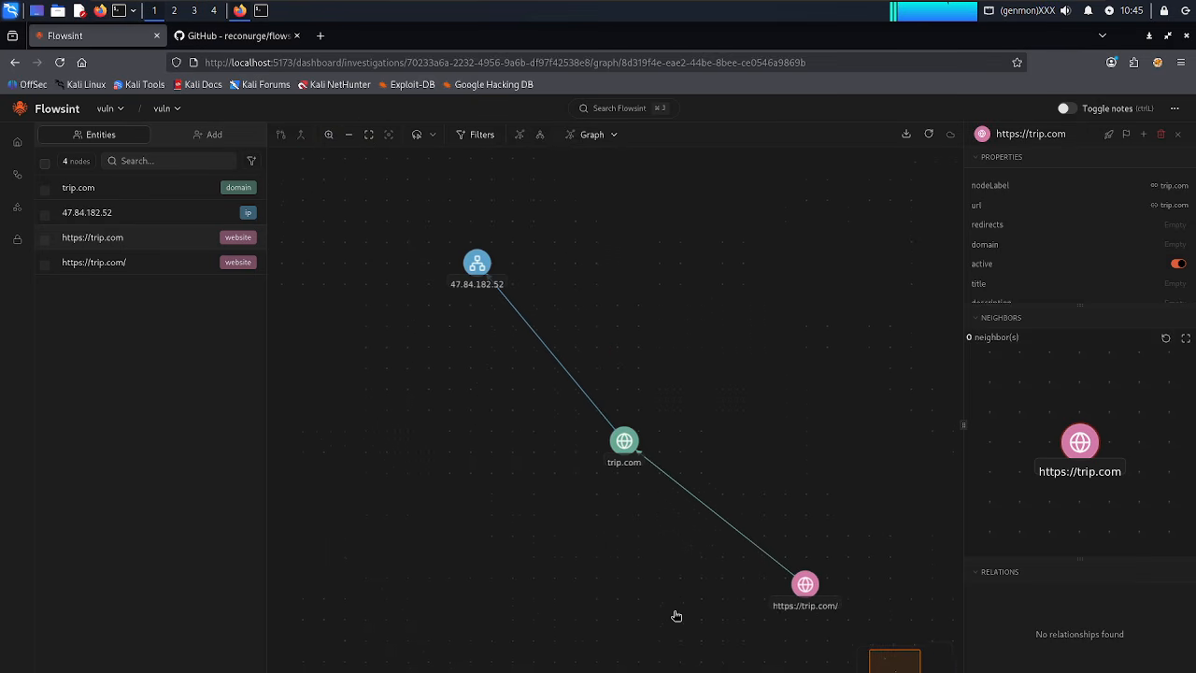
Run the ip_to_infos and ip_to_ports enrichers on the 47.84.182.52 IP node.
{"action": "right_click", "coordinate": [482, 281]}
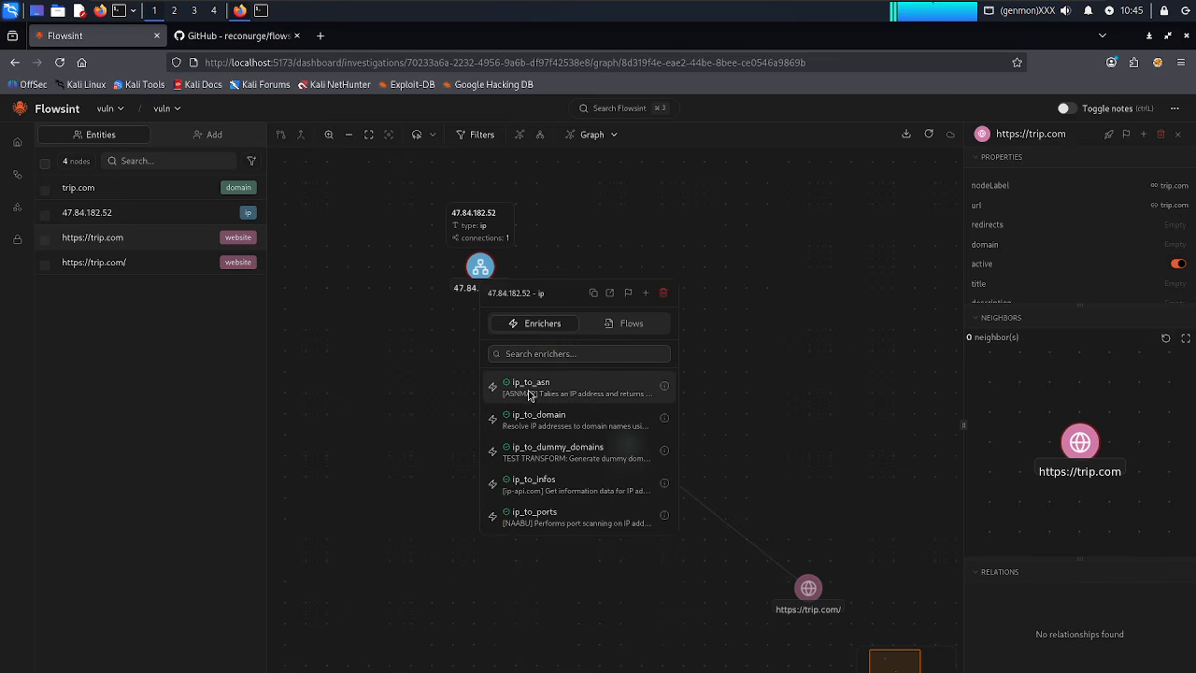
{"action": "left_click", "coordinate": [545, 494]}
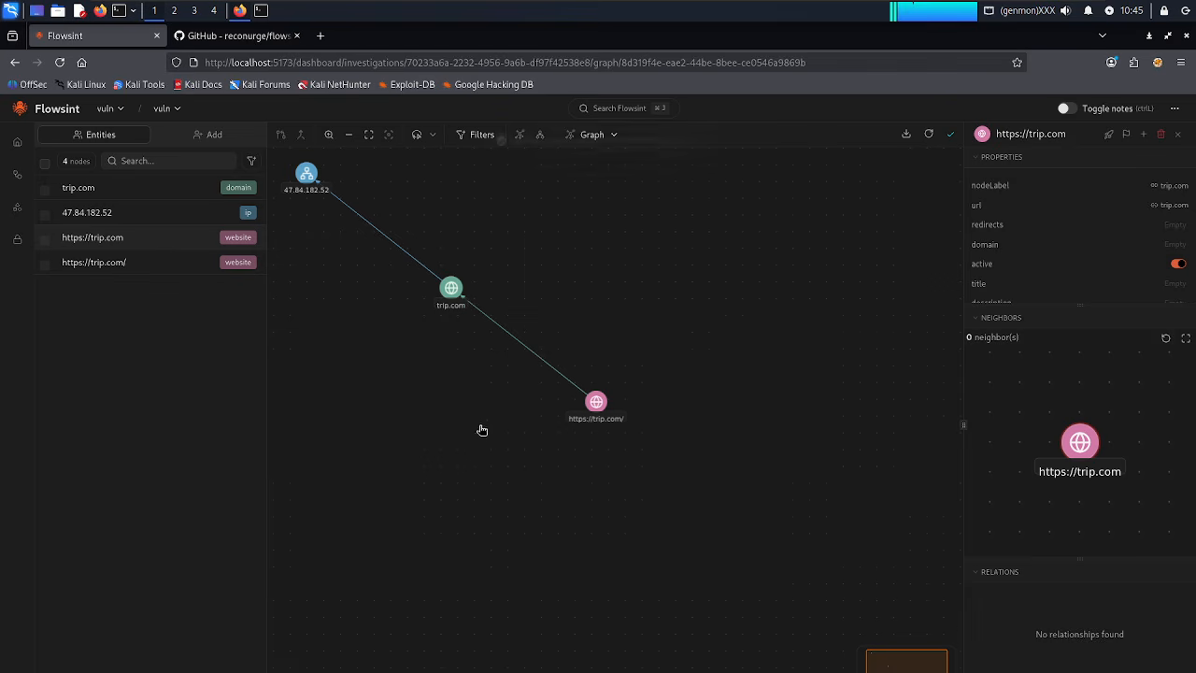
{"action": "left_click_drag", "start_coordinate": [480, 426], "coordinate": [626, 523]}
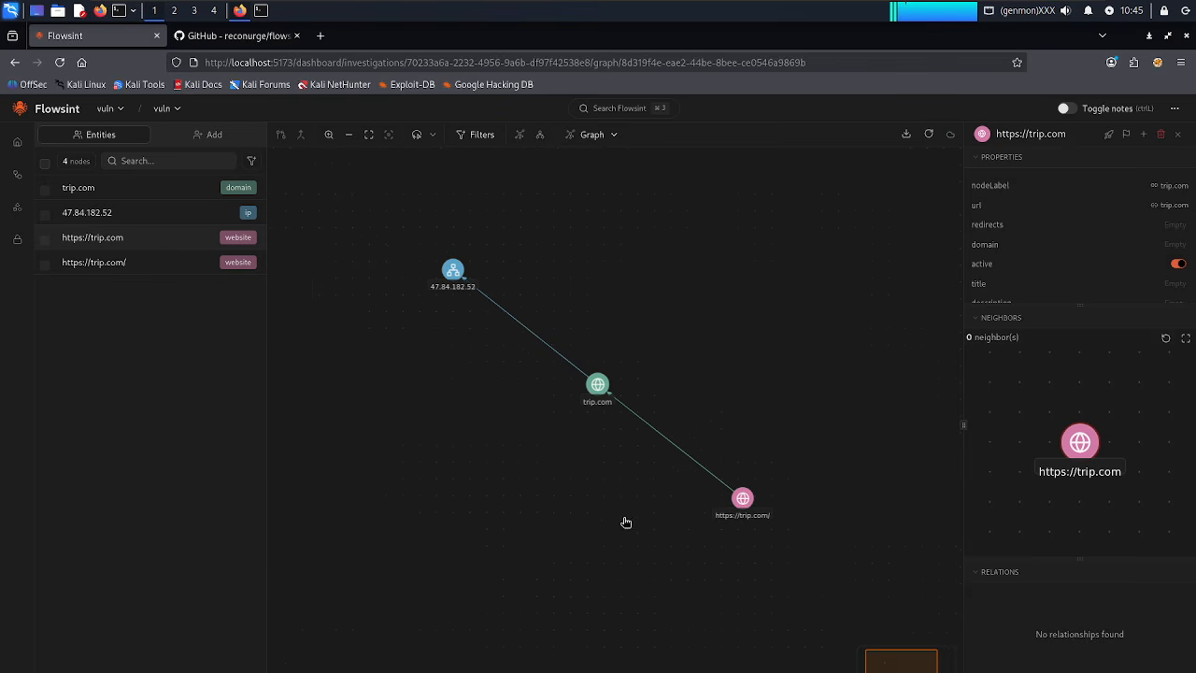
{"action": "right_click", "coordinate": [456, 284]}
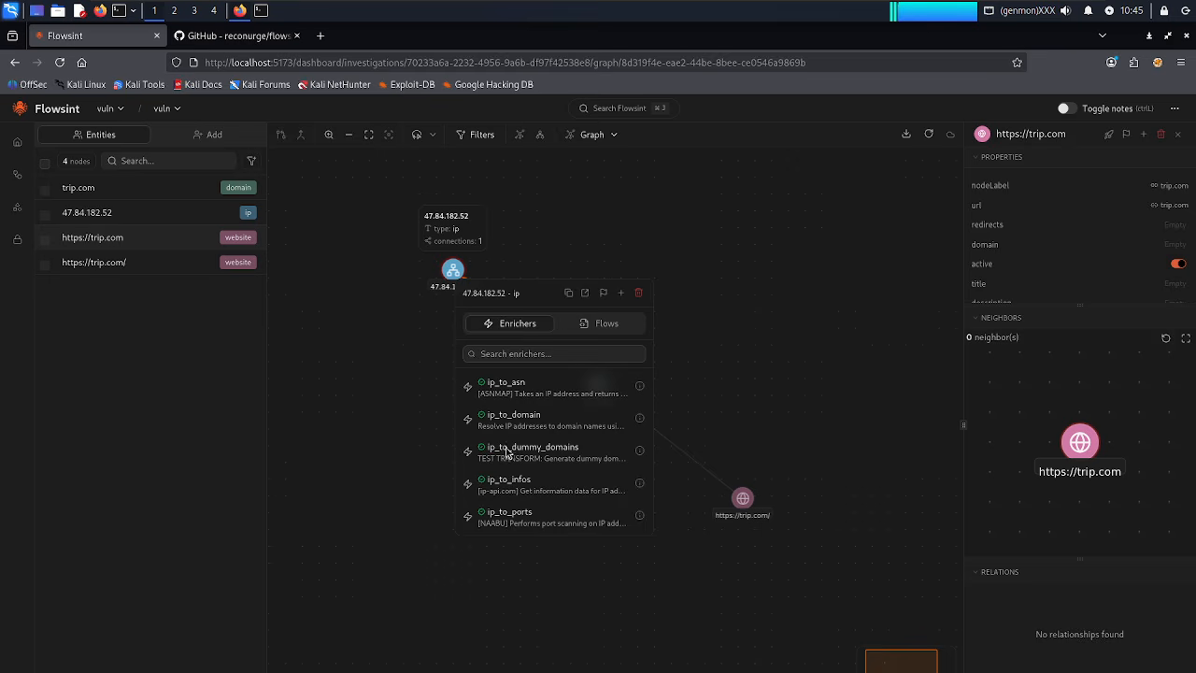
{"action": "left_click", "coordinate": [518, 526]}
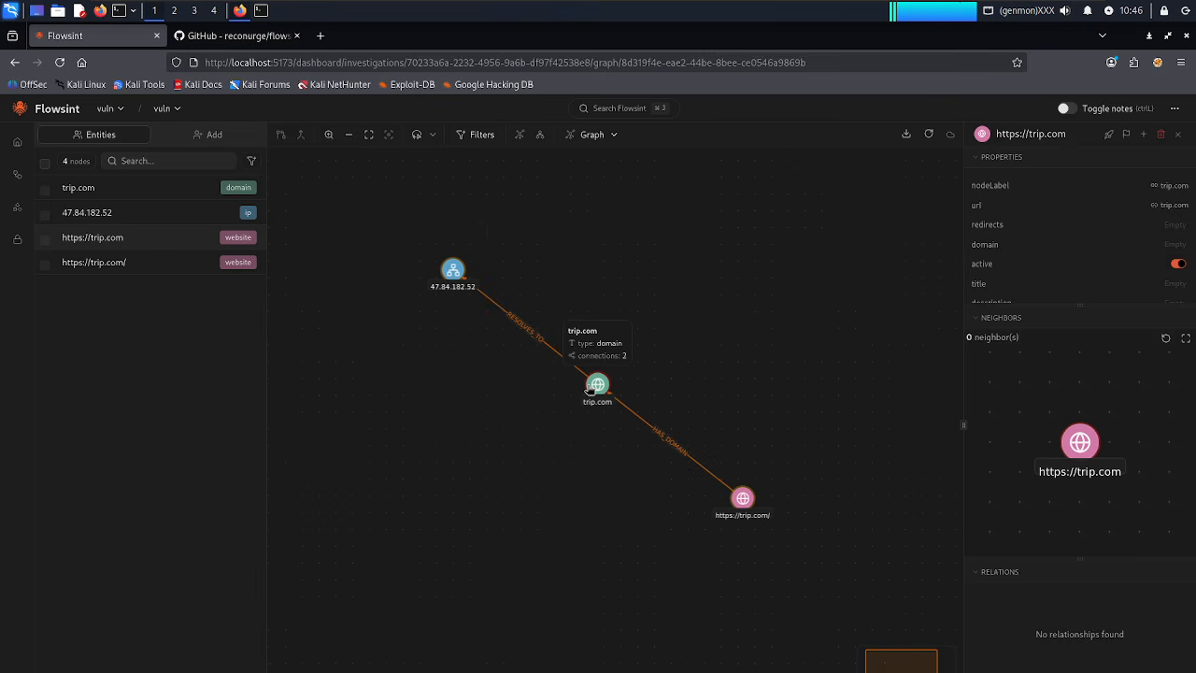
Run the domain_to_root_domain and domain_to_subdomains enrichers on the trip.com domain.
{"action": "right_click", "coordinate": [590, 389]}
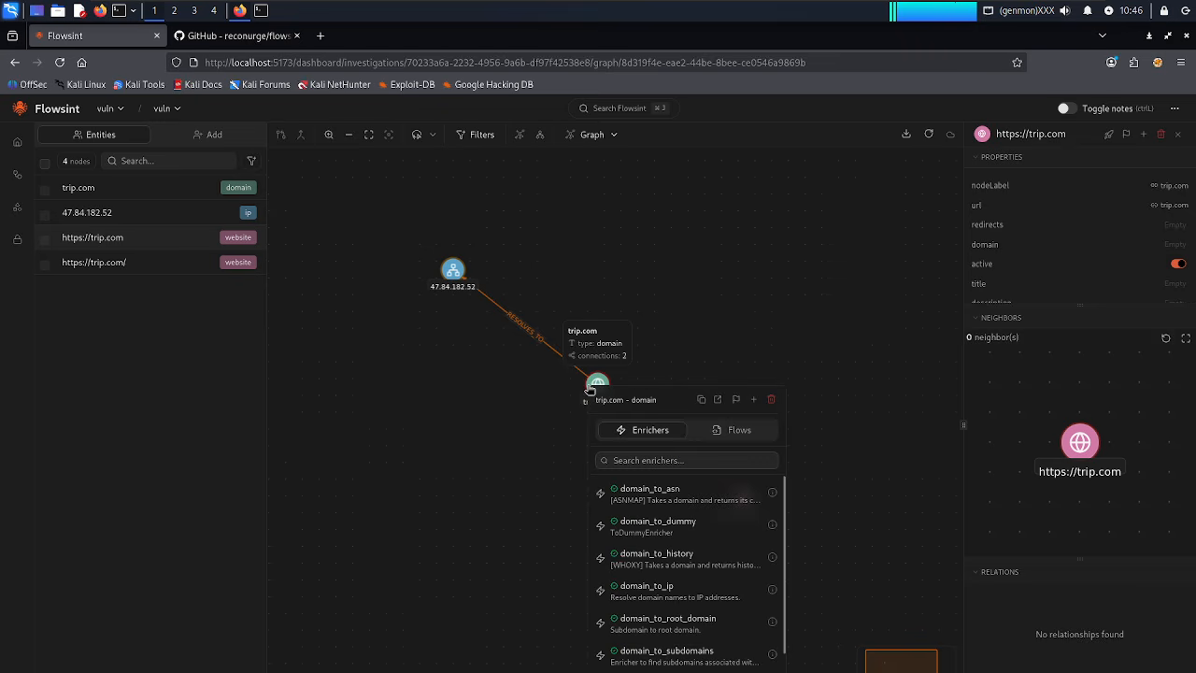
{"action": "left_click", "coordinate": [663, 634]}
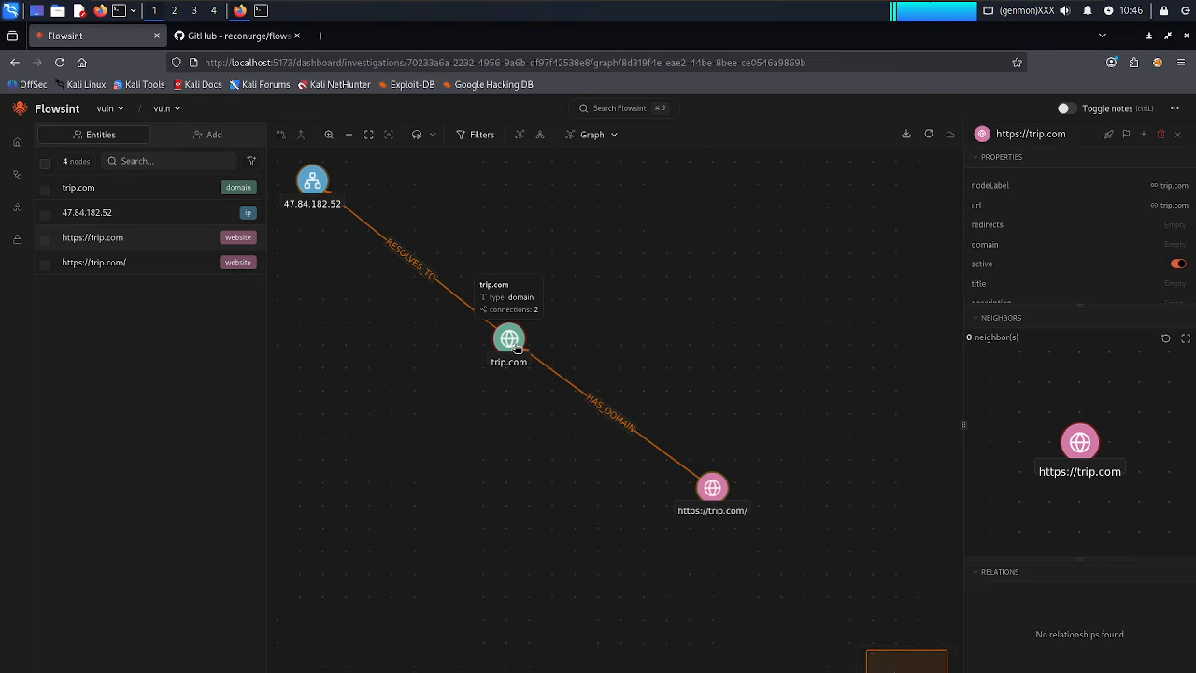
{"action": "right_click", "coordinate": [515, 347]}
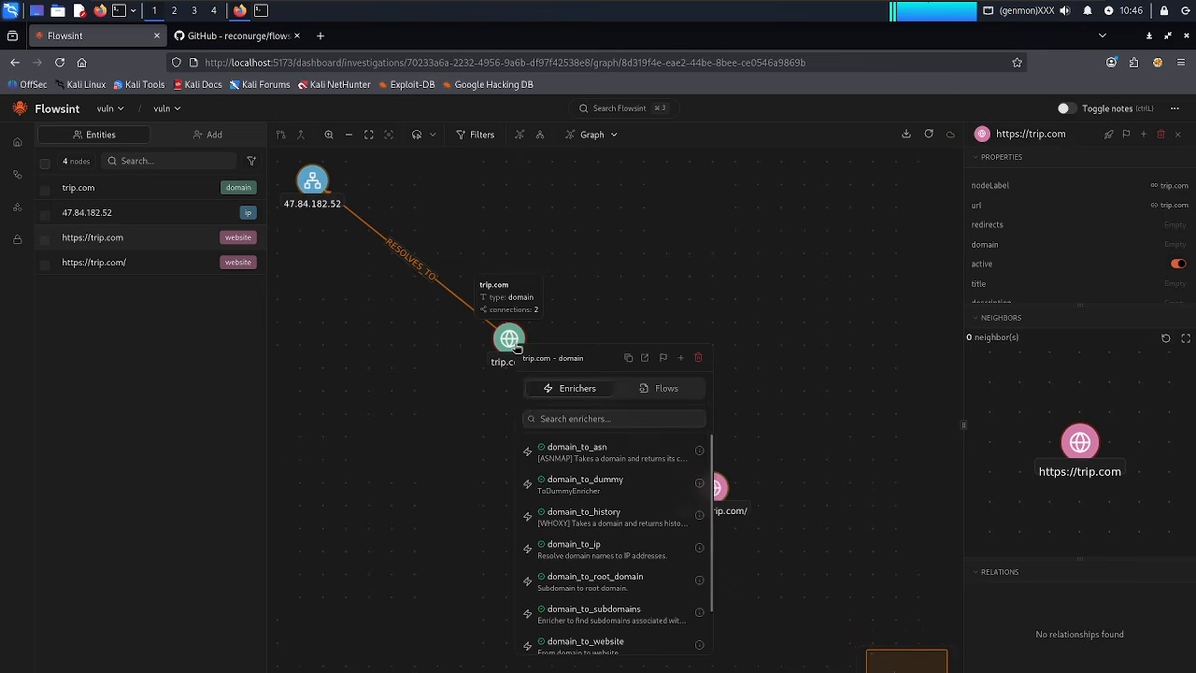
{"action": "left_click", "coordinate": [590, 614]}
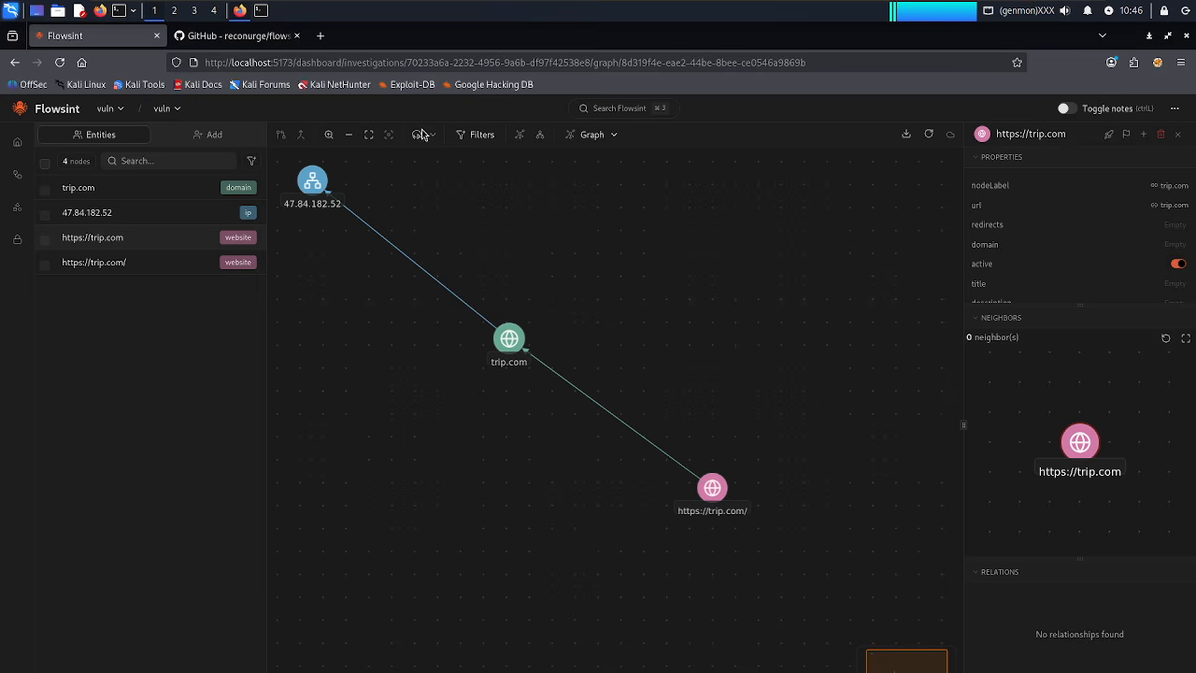
{"action": "left_click", "coordinate": [319, 37]}
{"action": "type", "text": "http"}
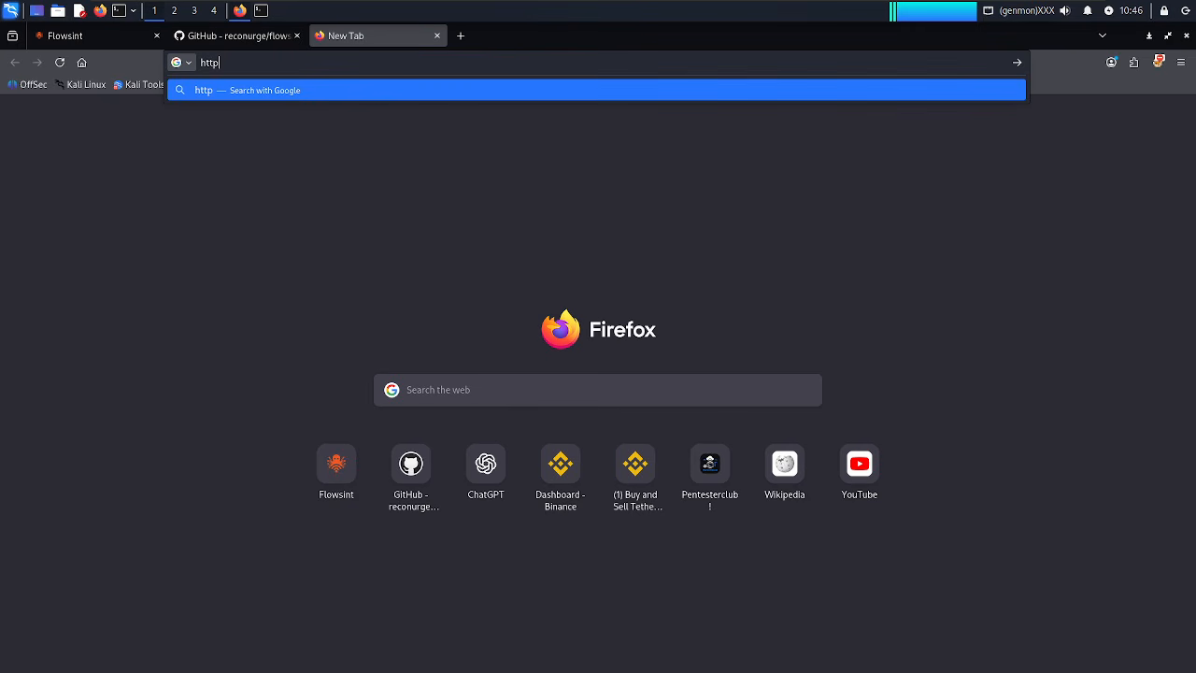
{"action": "type", "text": "://localhost:5173/"}
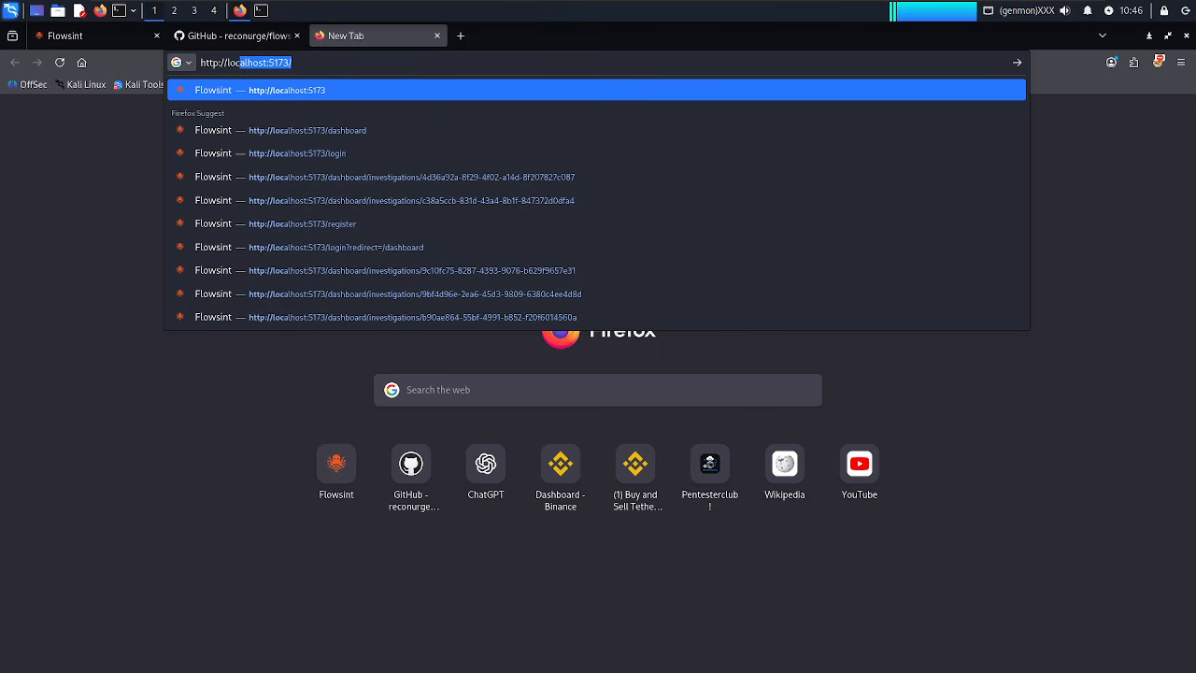
{"action": "key", "text": "Return"}
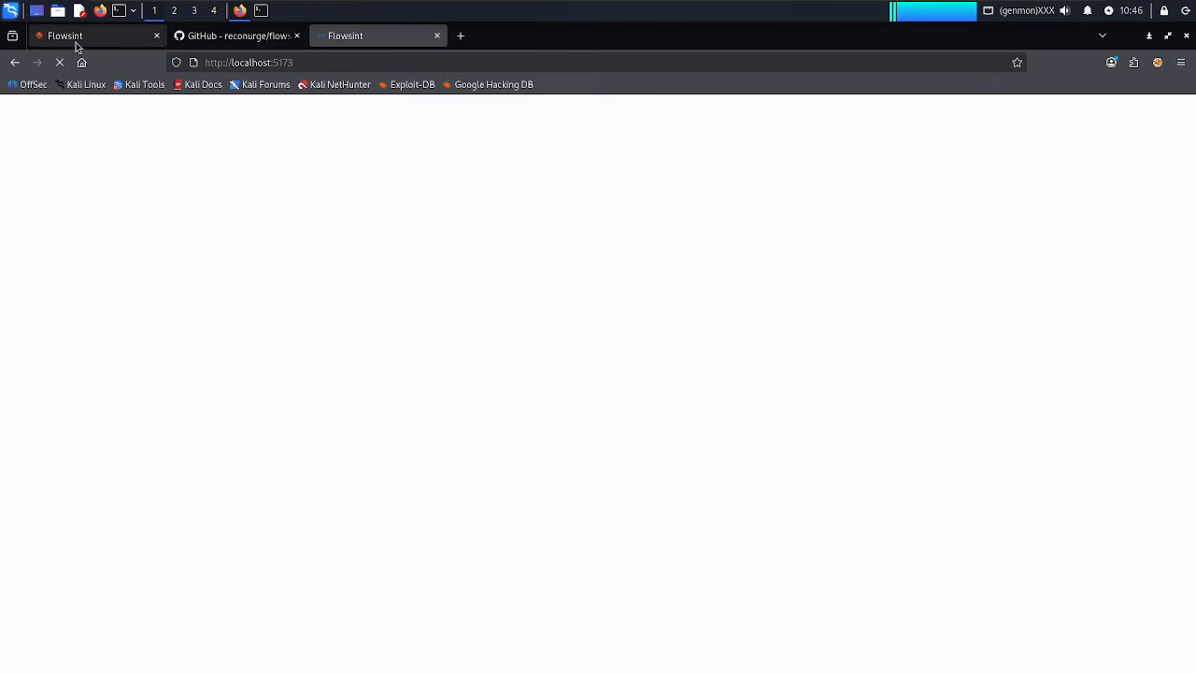
Return to the vuln graph tab and tick accounts.corporatetravel.ctrip.com in the Entities list.
{"action": "left_click", "coordinate": [77, 43]}
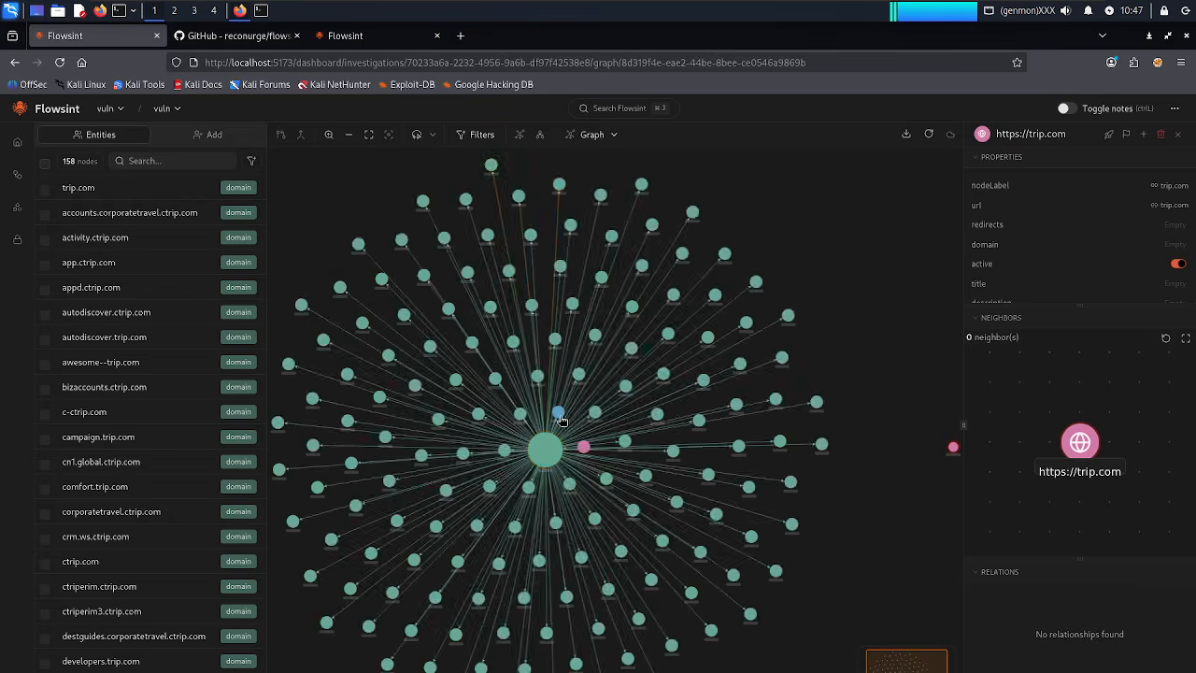
{"action": "mouse_move", "coordinate": [561, 418]}
{"action": "left_click", "coordinate": [43, 215]}
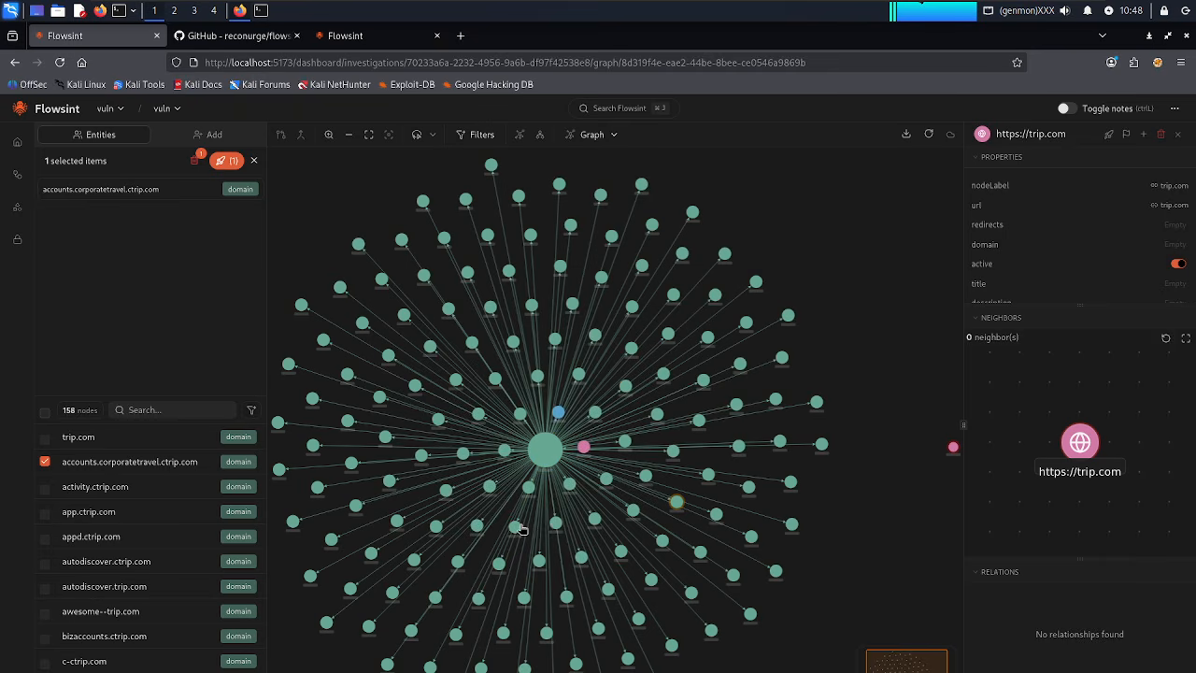
Run domain_to_asn on accounts.corporatetravel.ctrip.com after checking its available Flows.
{"action": "right_click", "coordinate": [678, 502]}
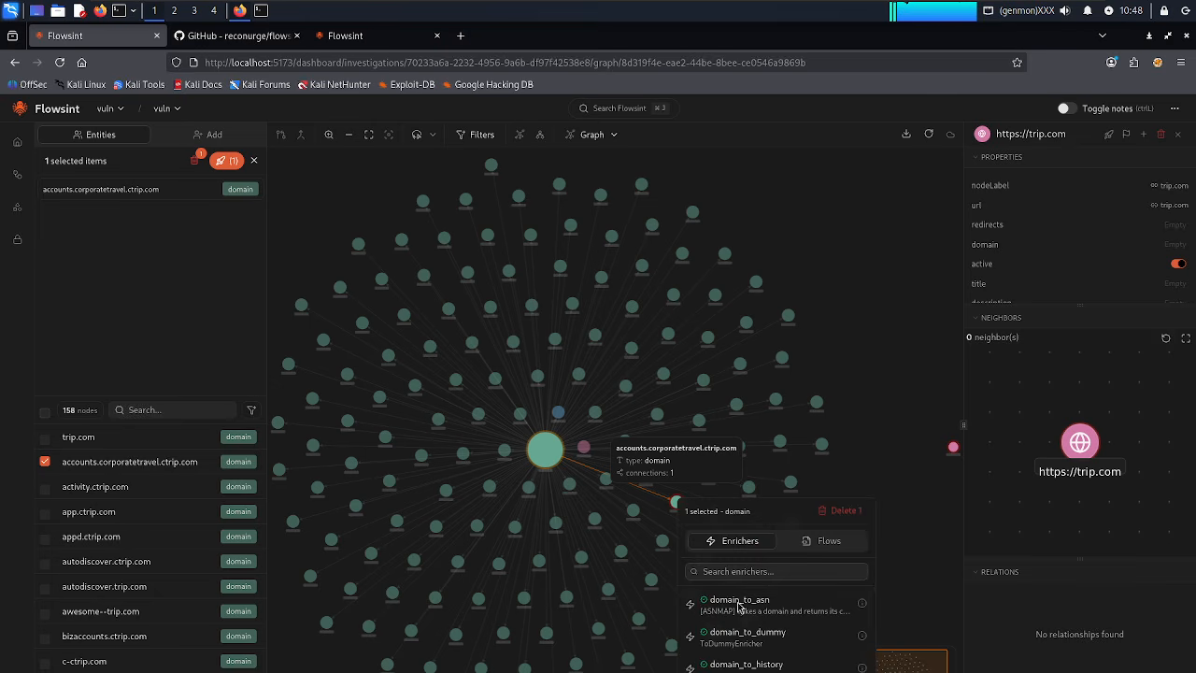
{"action": "scroll", "coordinate": [750, 625], "scroll_direction": "down", "scroll_amount": 3}
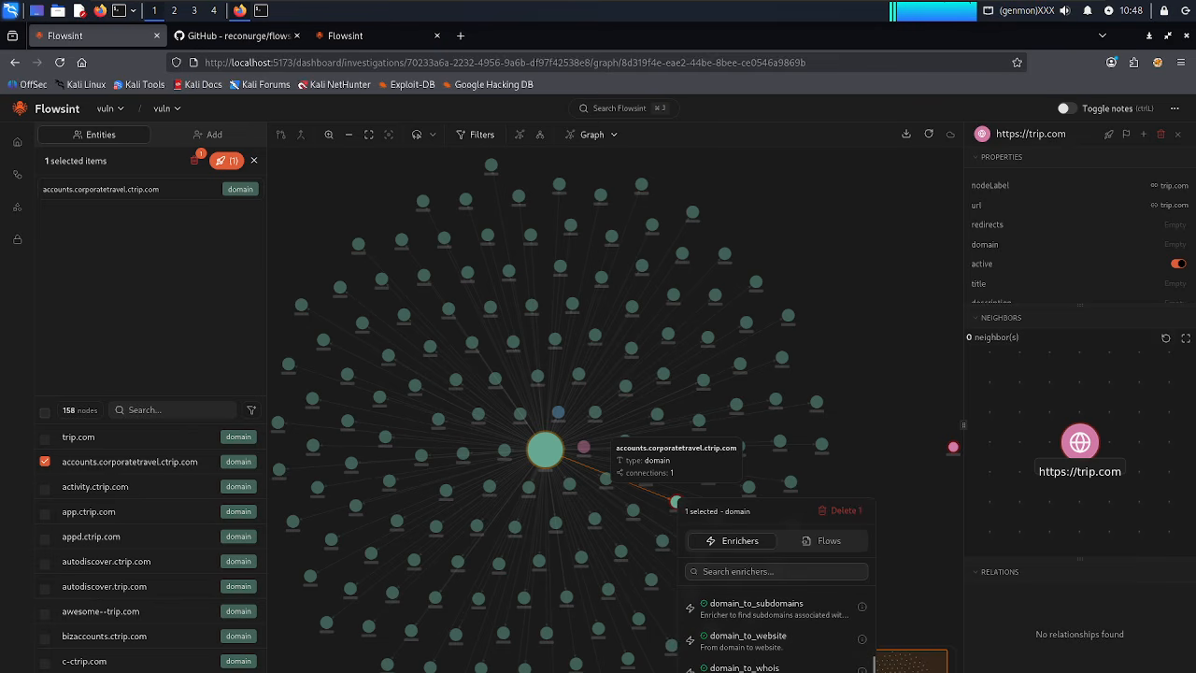
{"action": "left_click", "coordinate": [807, 551]}
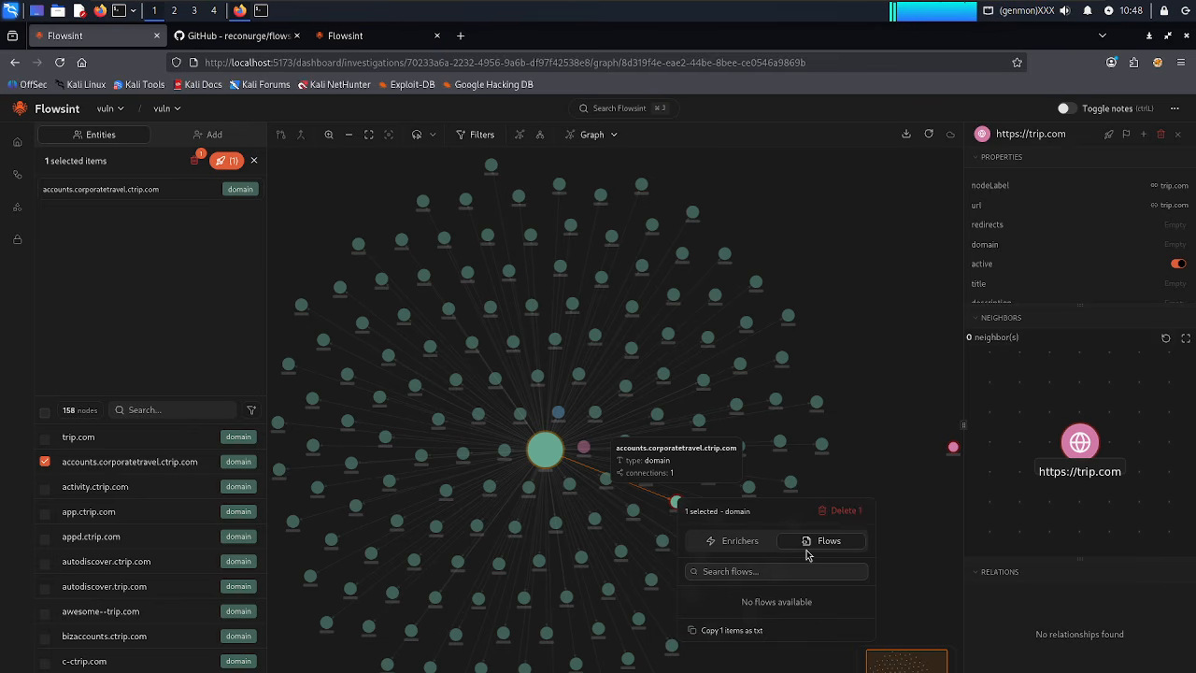
{"action": "left_click", "coordinate": [743, 545]}
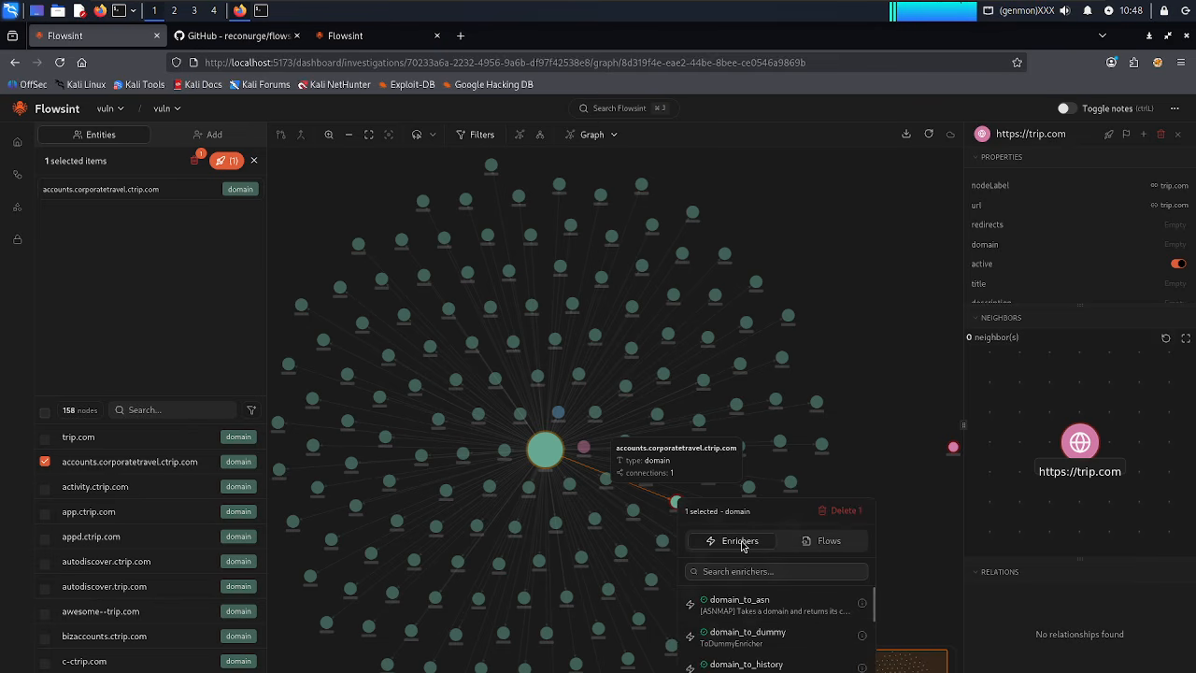
{"action": "left_click", "coordinate": [745, 615]}
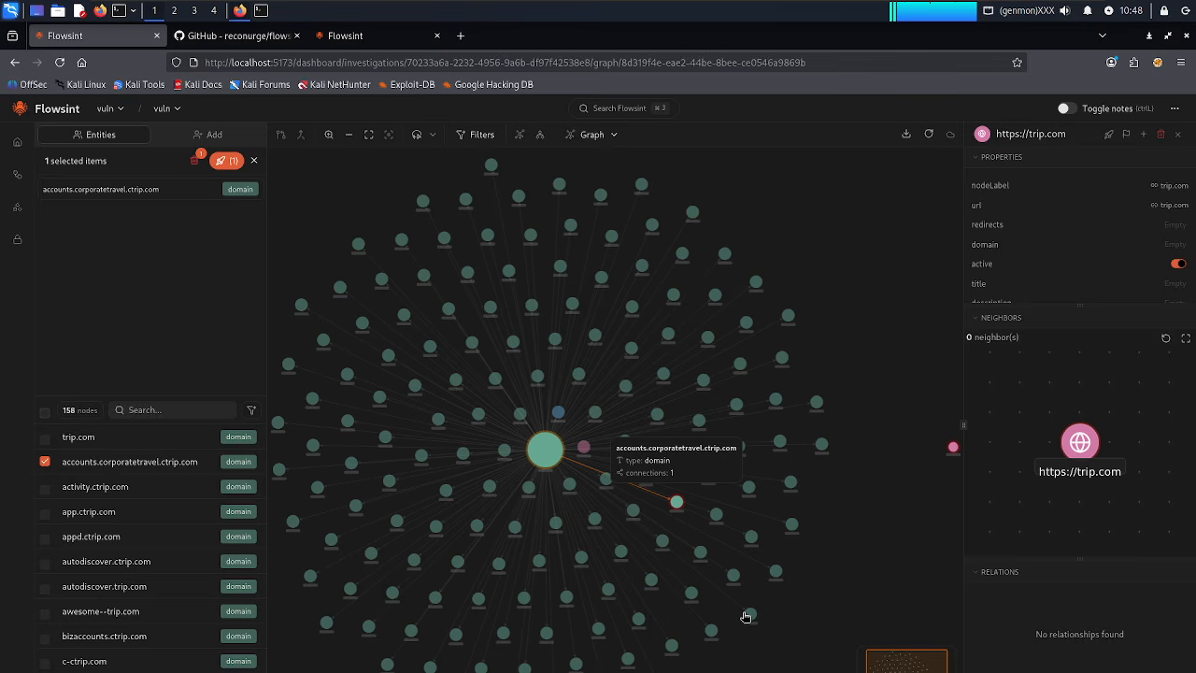
Bring up the enrichers menu for the central trip.com node and scroll through its list.
{"action": "right_click", "coordinate": [547, 453]}
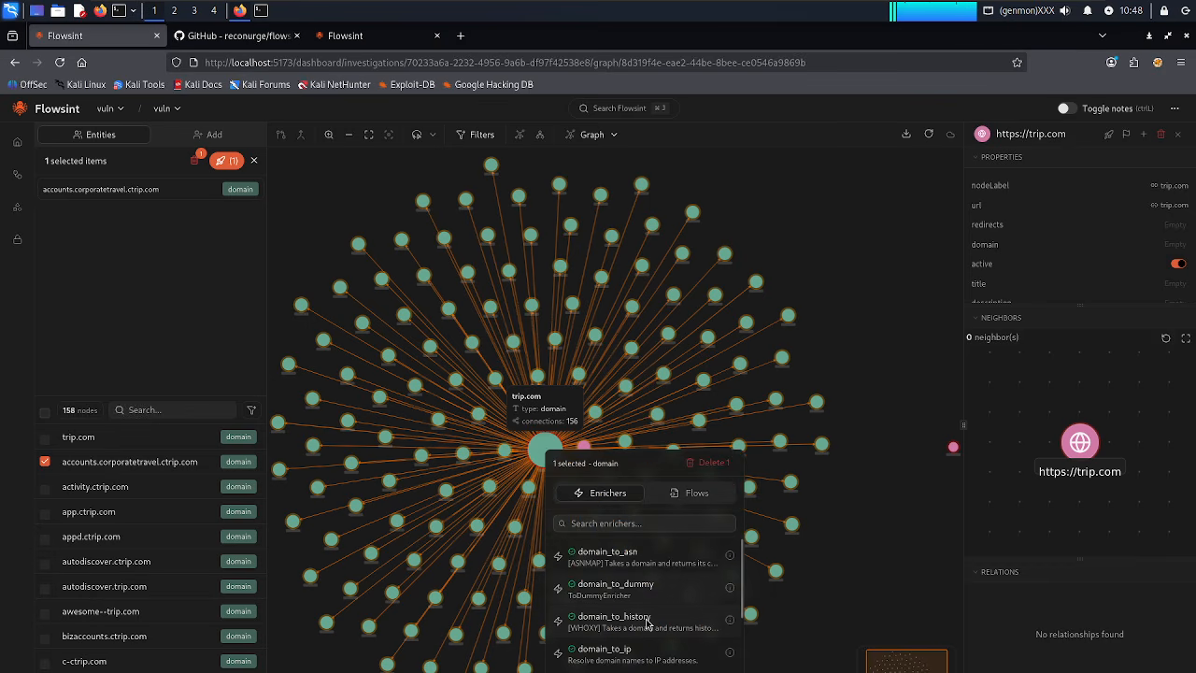
{"action": "scroll", "coordinate": [646, 624], "scroll_direction": "down", "scroll_amount": 3}
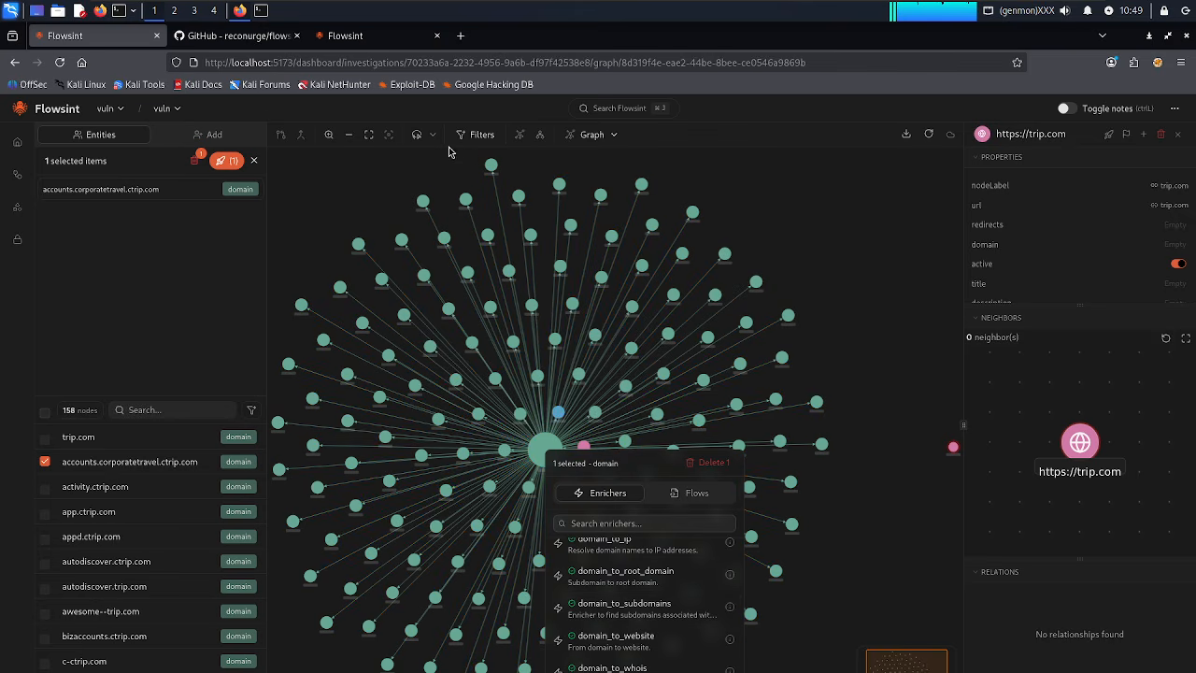
From the investigations dashboard, open the tryhackme investigation's 34-node tryhackme sketch.
{"action": "left_click", "coordinate": [343, 42]}
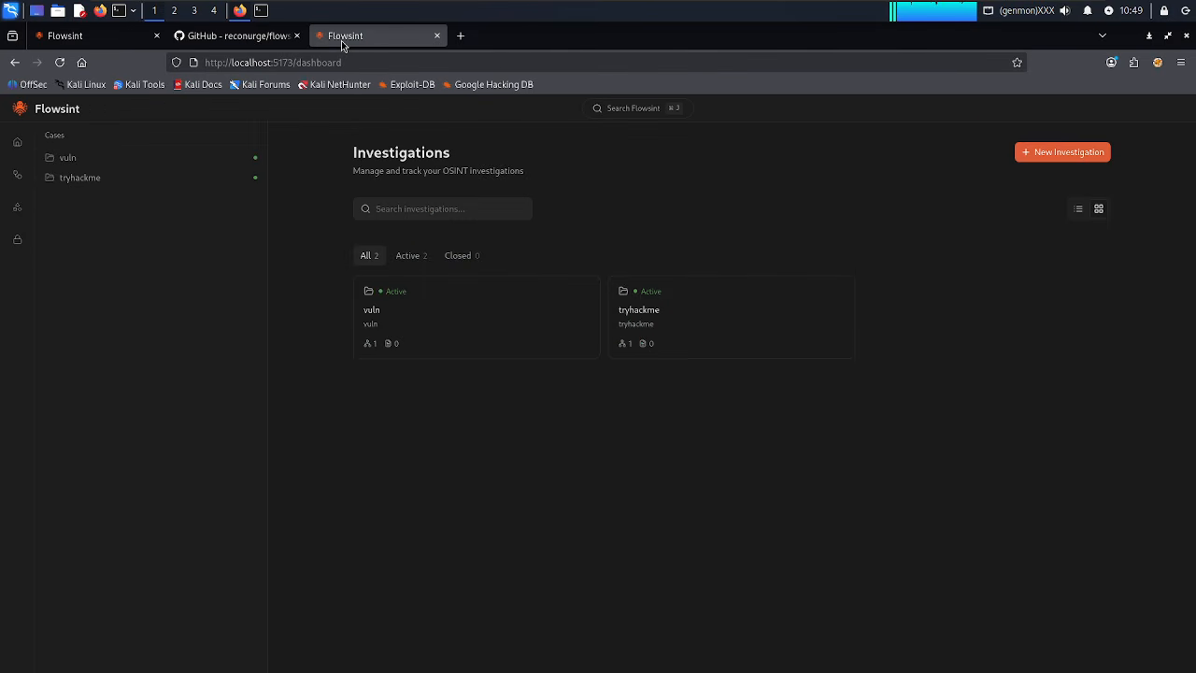
{"action": "left_click", "coordinate": [670, 314]}
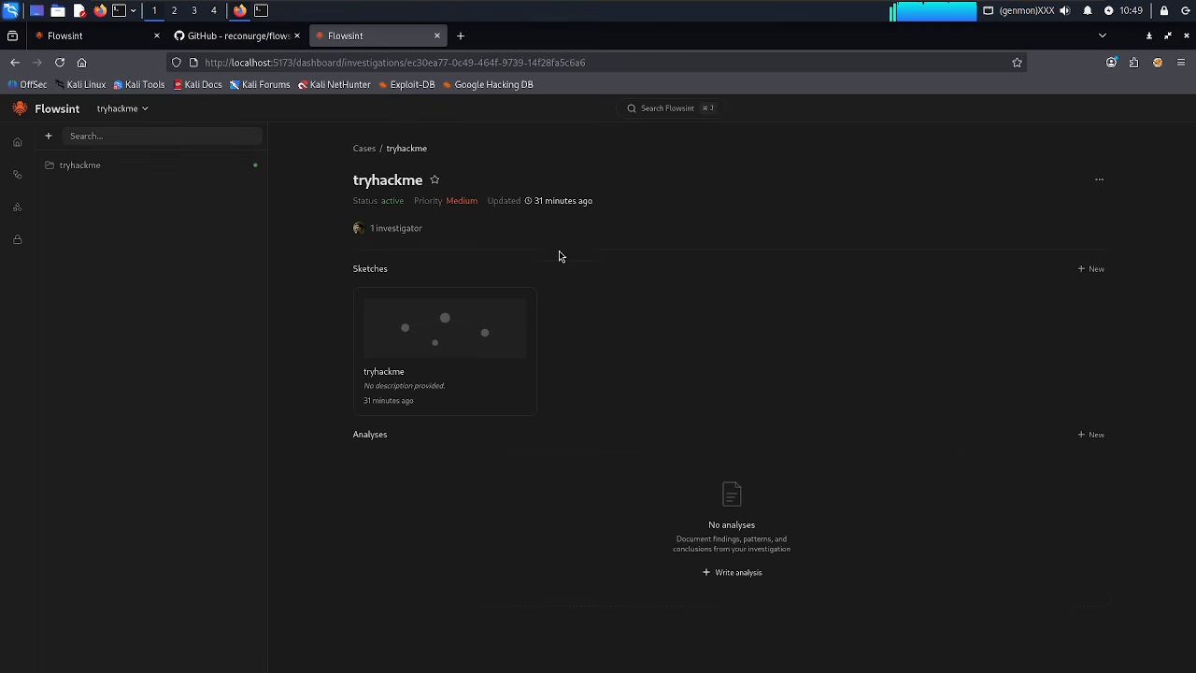
{"action": "left_click", "coordinate": [134, 167]}
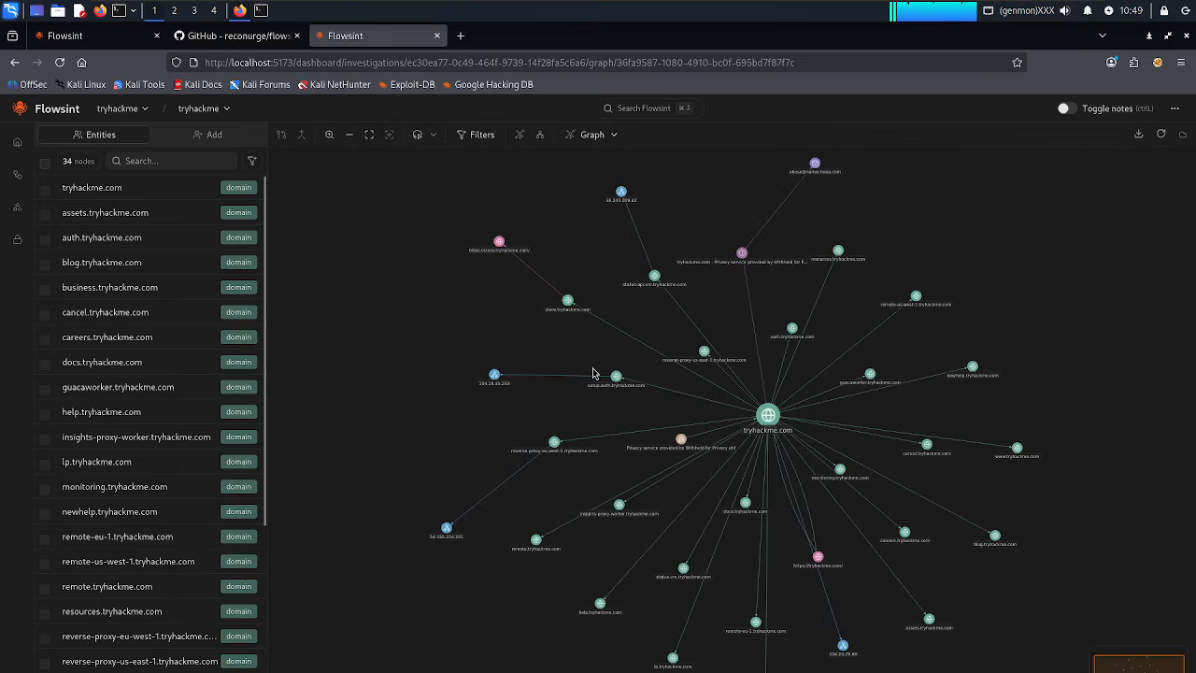
{"action": "mouse_move", "coordinate": [499, 245]}
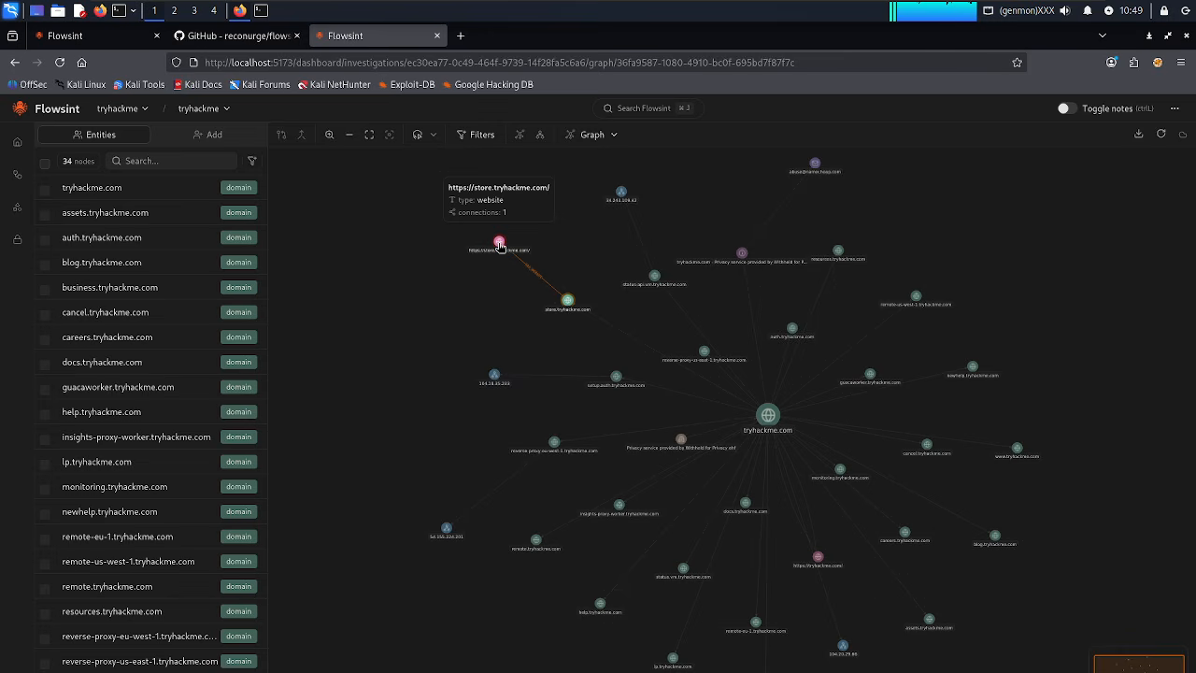
{"action": "right_click", "coordinate": [500, 245]}
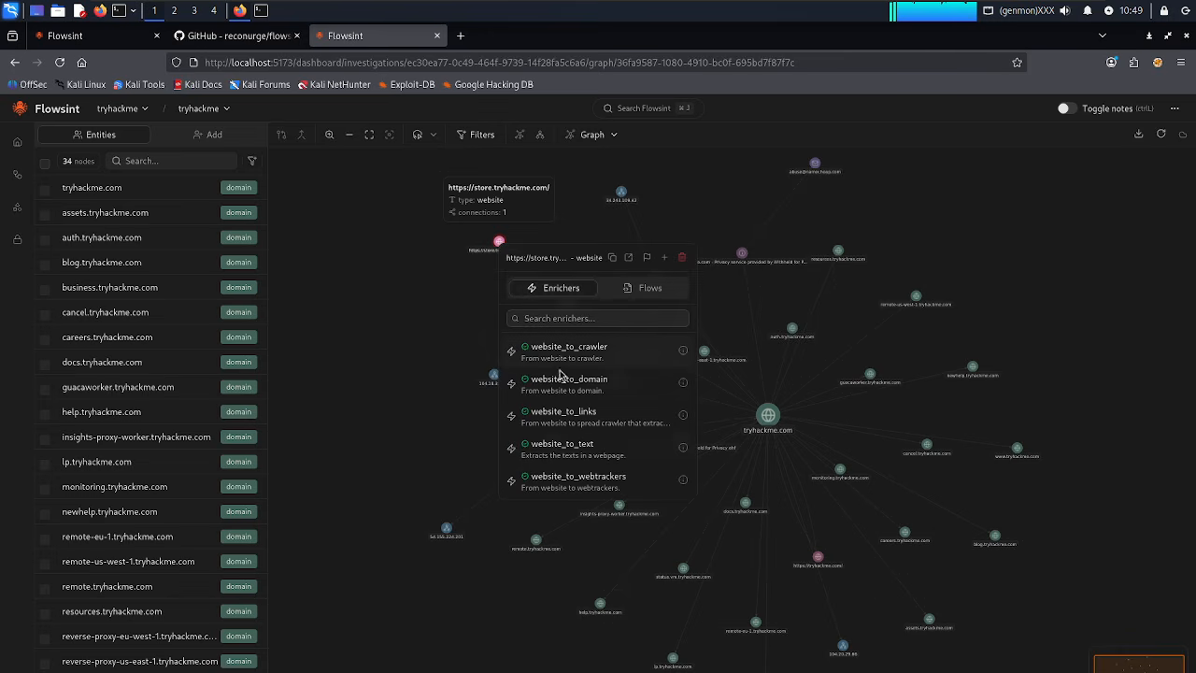
{"action": "left_click", "coordinate": [563, 455]}
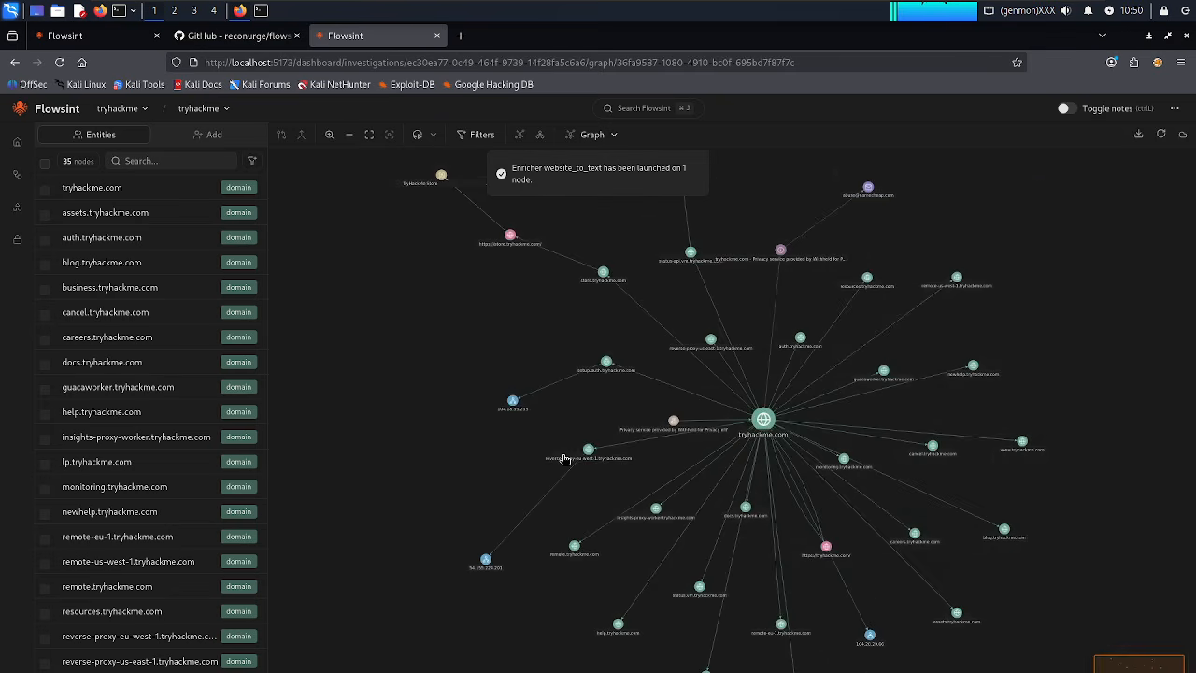
{"action": "mouse_move", "coordinate": [440, 185]}
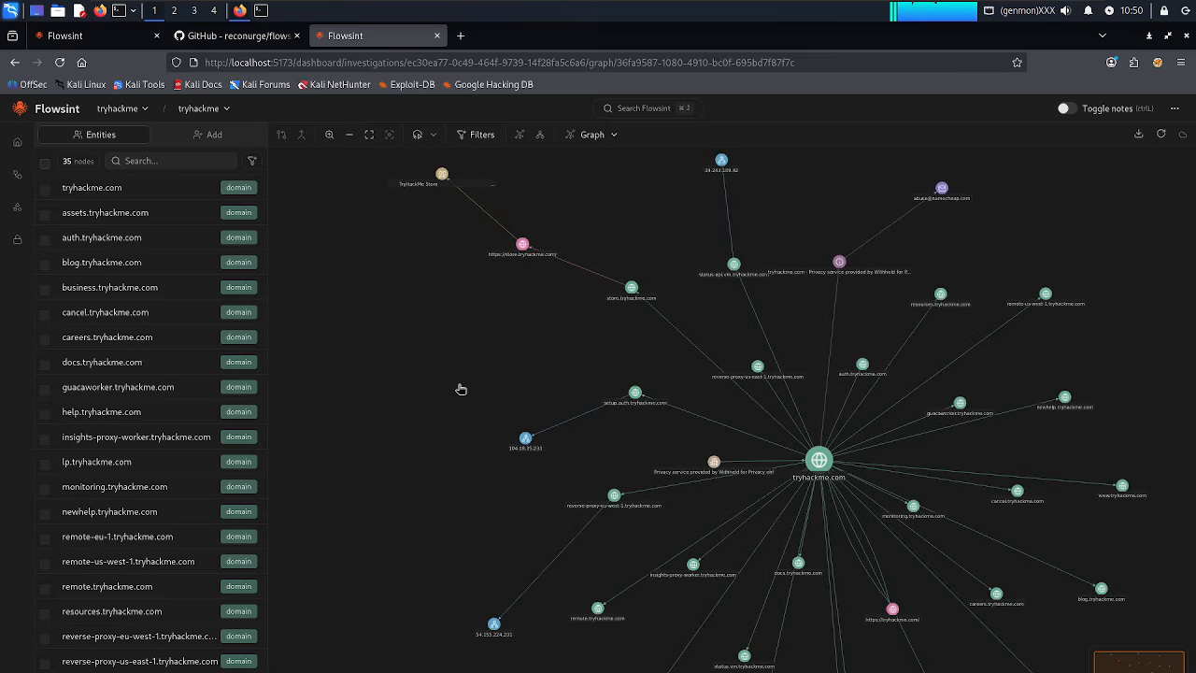
{"action": "scroll", "coordinate": [461, 389], "scroll_direction": "up", "scroll_amount": 4}
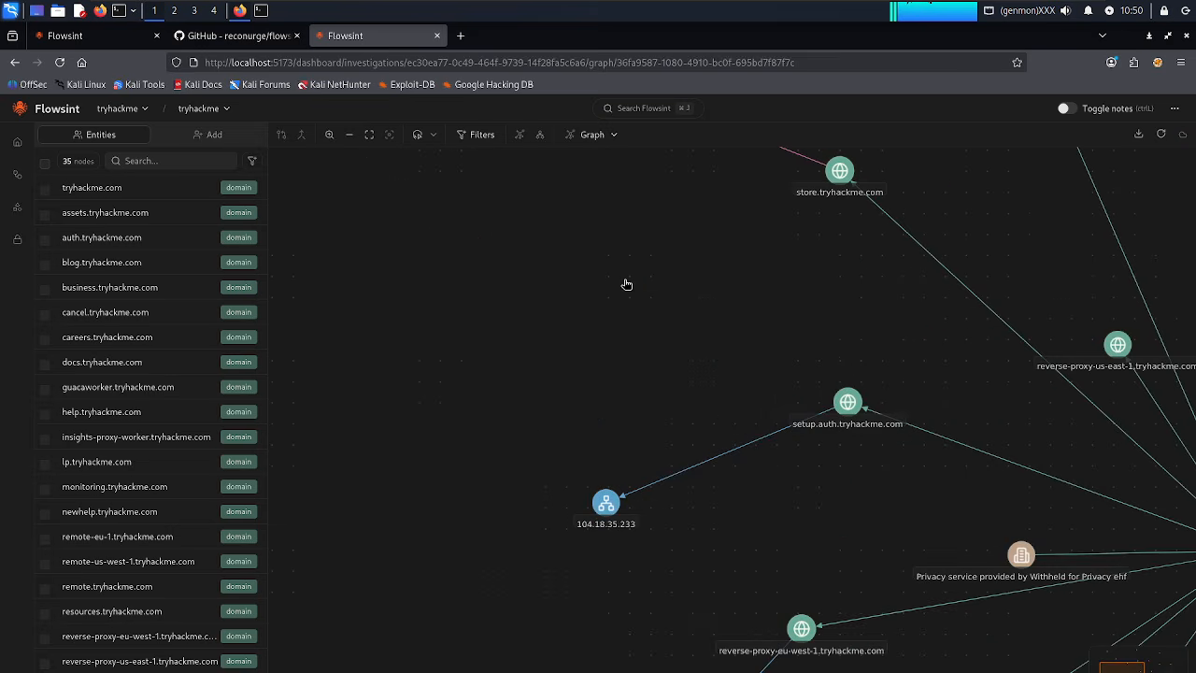
{"action": "scroll", "coordinate": [645, 430], "scroll_direction": "up", "scroll_amount": 3}
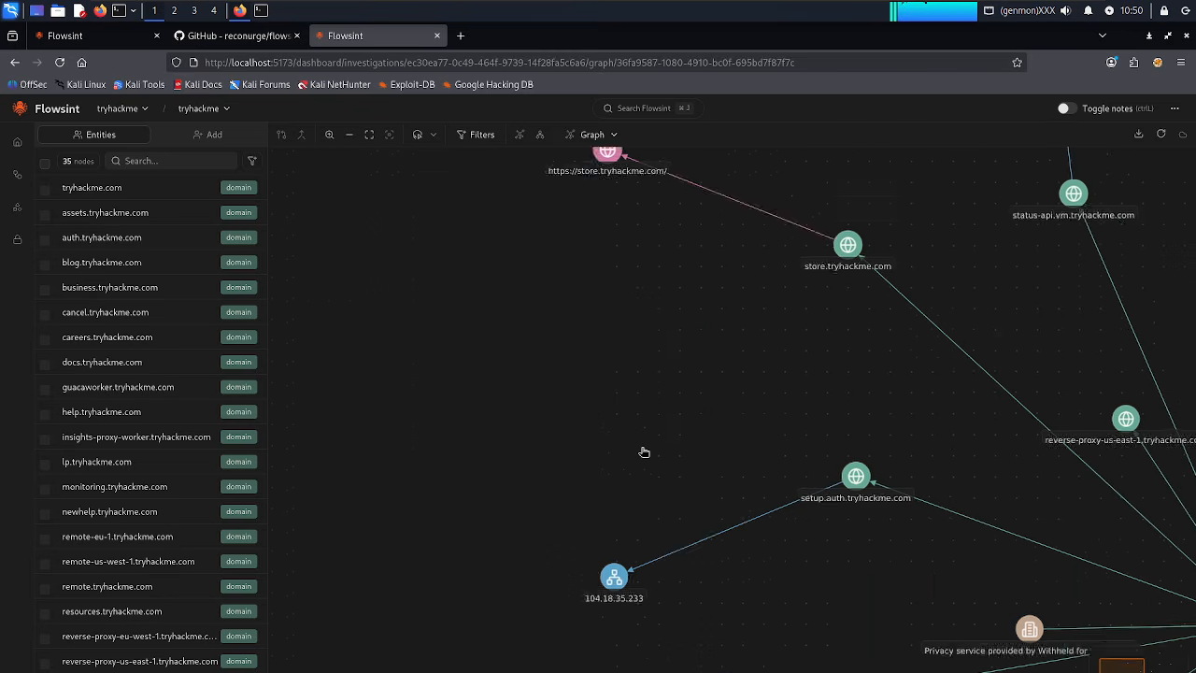
{"action": "scroll", "coordinate": [505, 374], "scroll_direction": "up", "scroll_amount": 1}
{"action": "scroll", "coordinate": [560, 447], "scroll_direction": "up", "scroll_amount": 4}
{"action": "scroll", "coordinate": [559, 447], "scroll_direction": "left", "scroll_amount": 3}
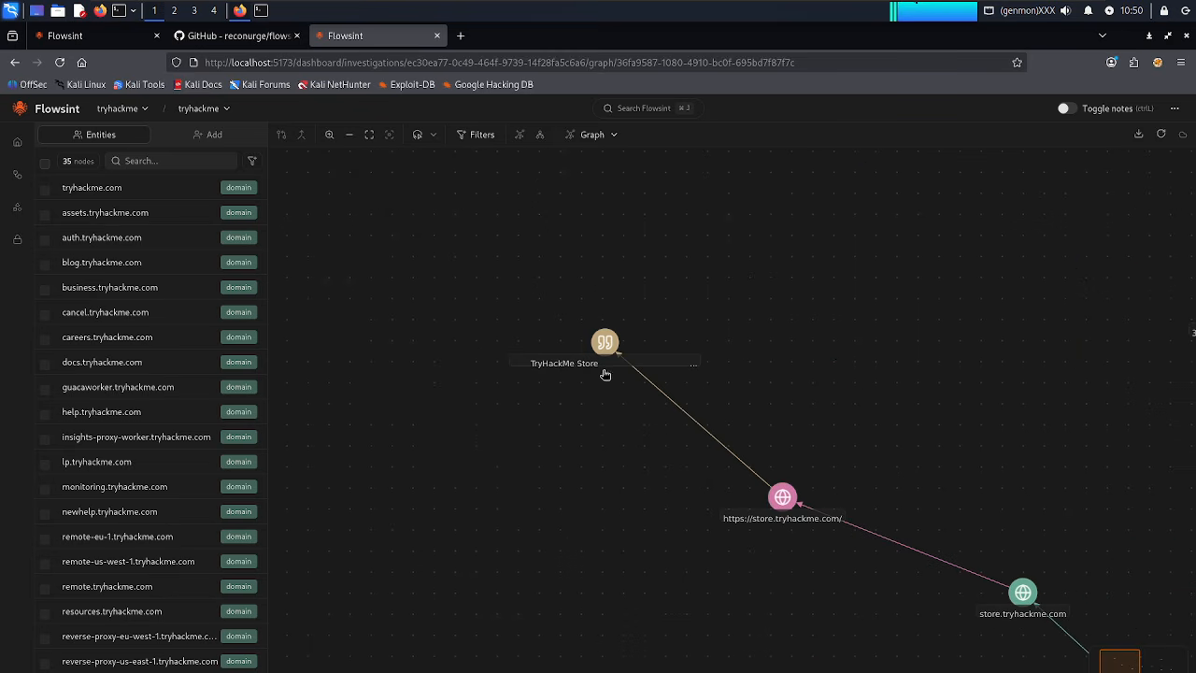
Run the website_to_webtrackers enricher on the store.tryhackme.com website node.
{"action": "right_click", "coordinate": [783, 498]}
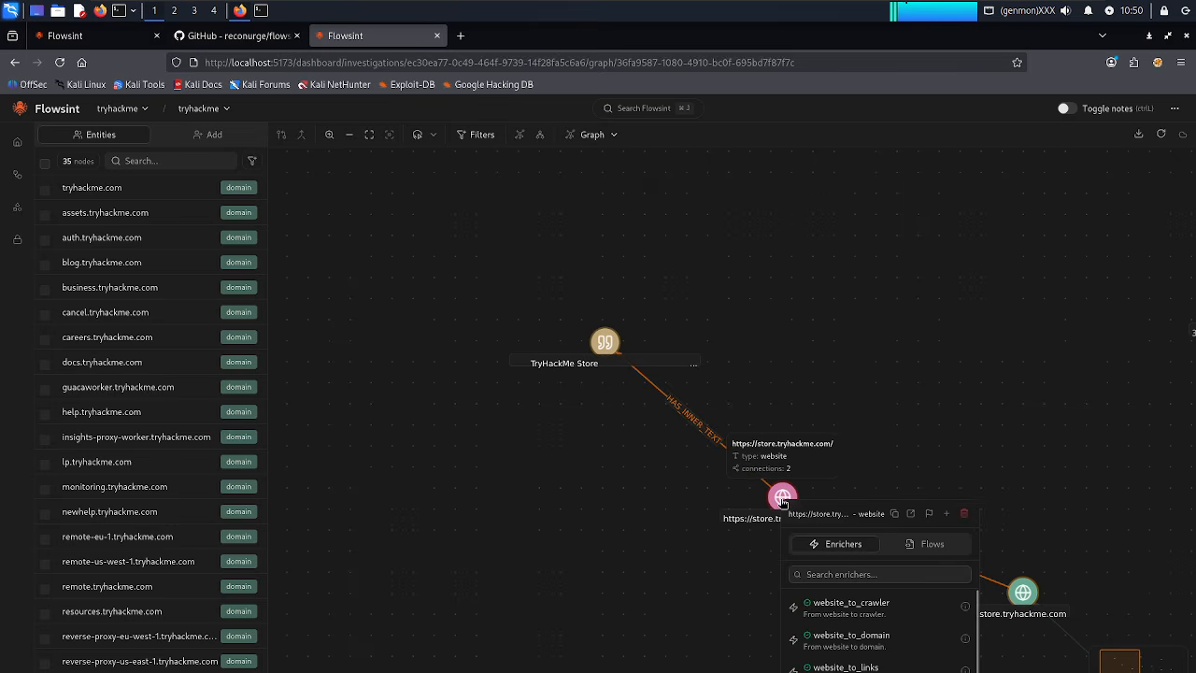
{"action": "scroll", "coordinate": [853, 637], "scroll_direction": "down", "scroll_amount": 1}
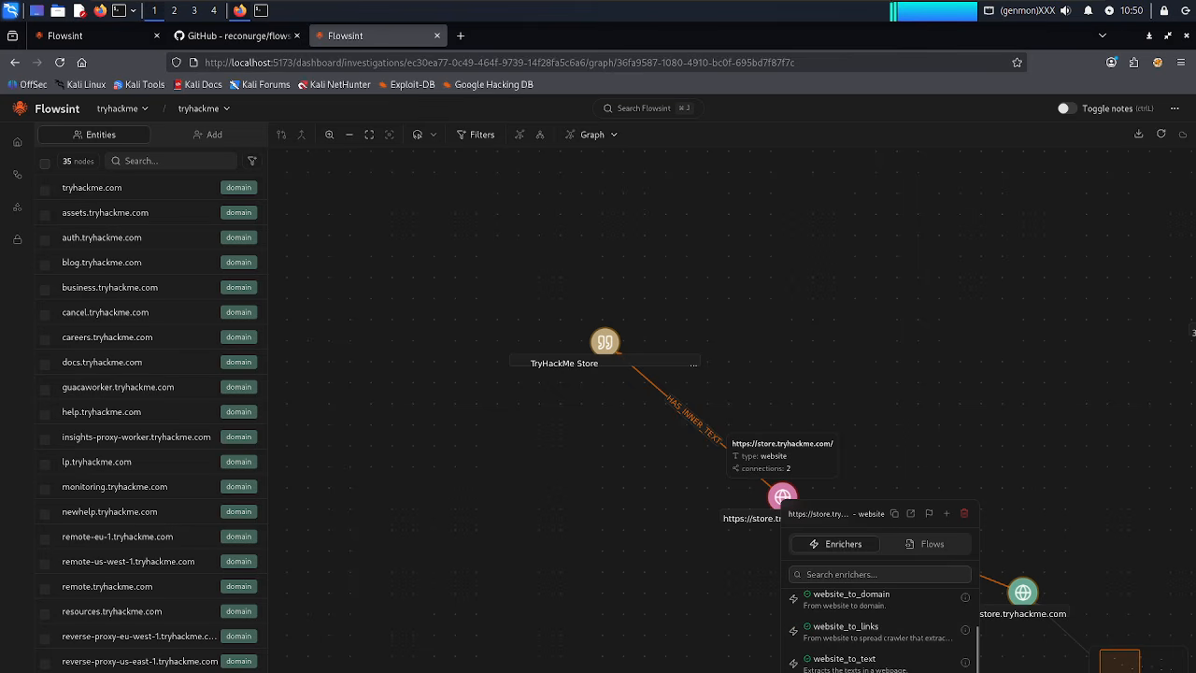
{"action": "left_click", "coordinate": [846, 665]}
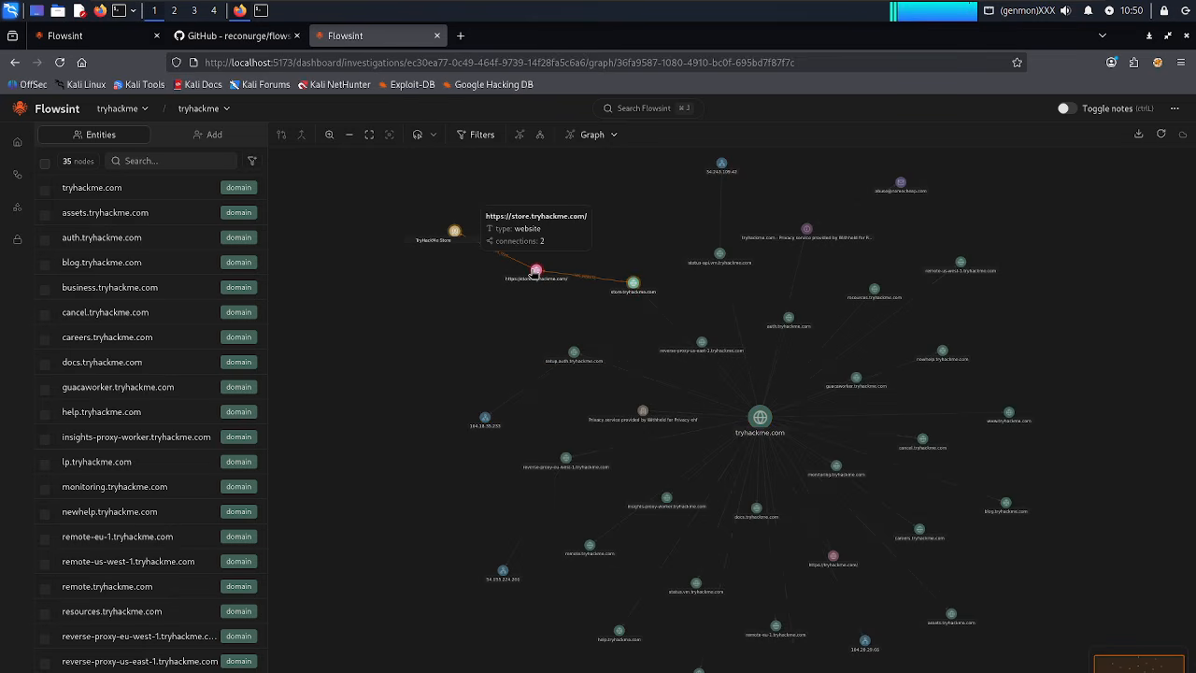
Run website_to_links on the store website, then switch to OBS Studio.
{"action": "right_click", "coordinate": [535, 272]}
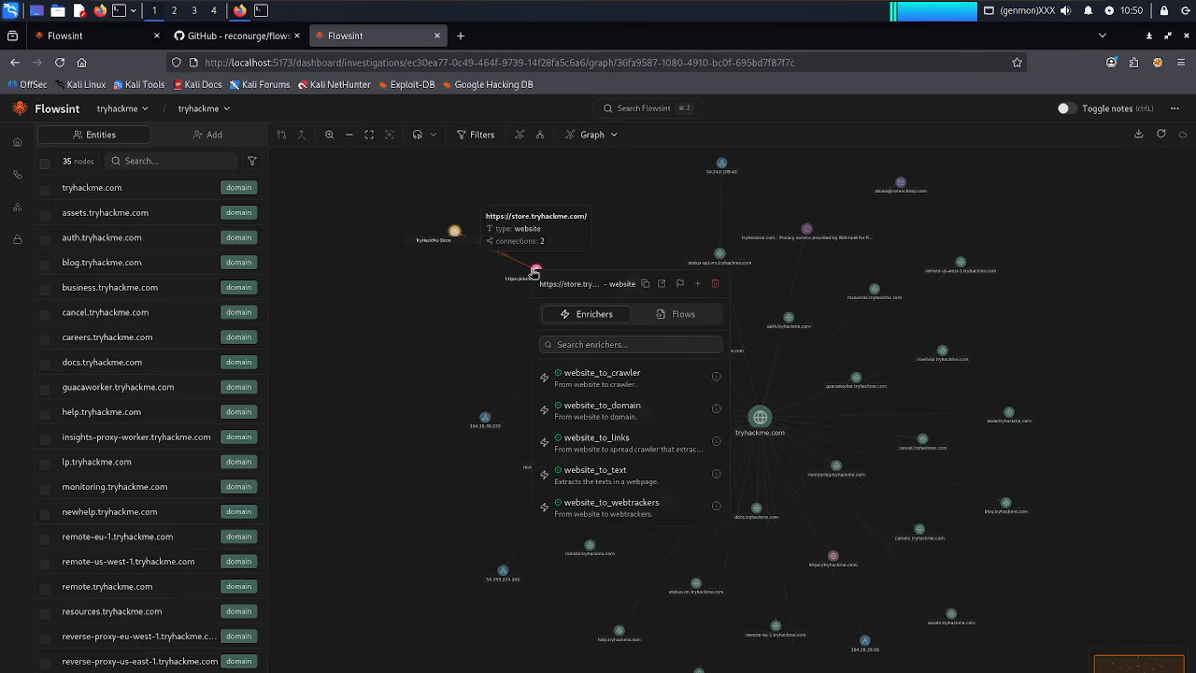
{"action": "left_click", "coordinate": [614, 458]}
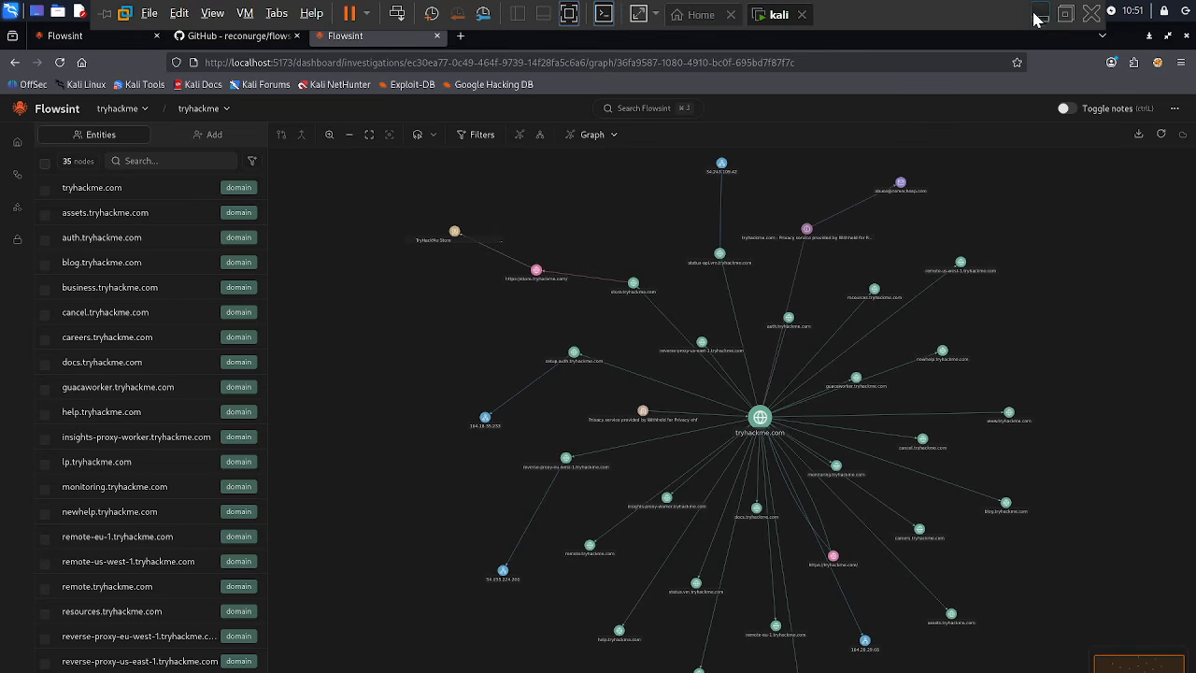
{"action": "left_click", "coordinate": [1037, 11]}
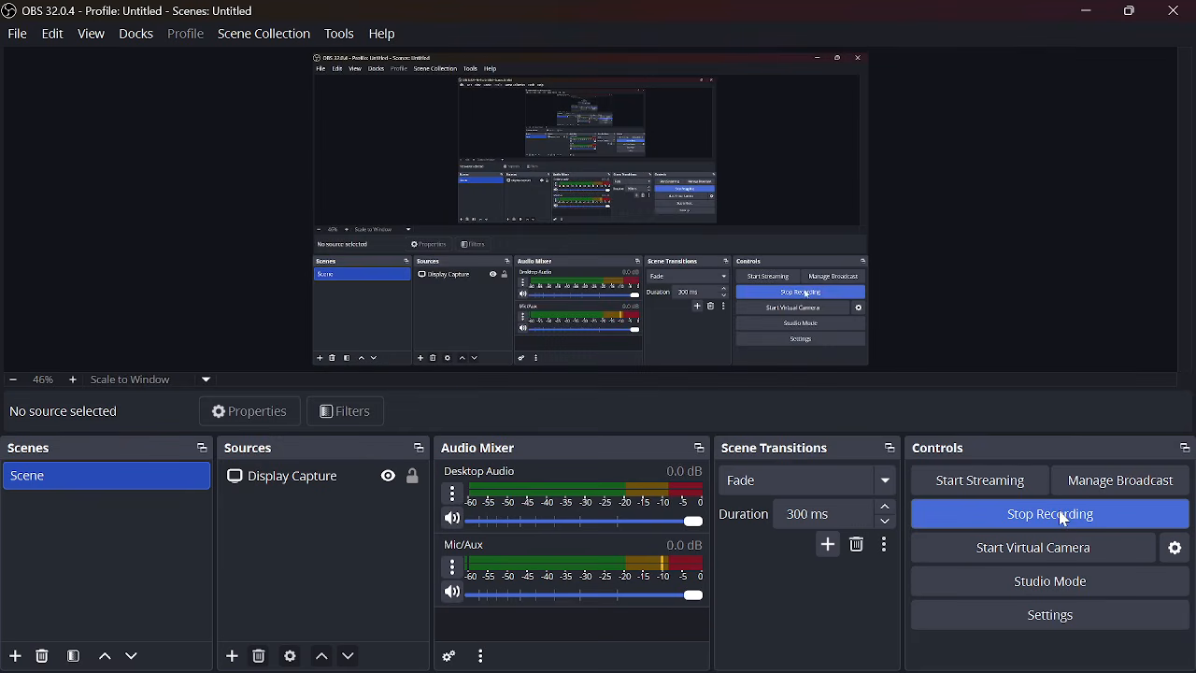